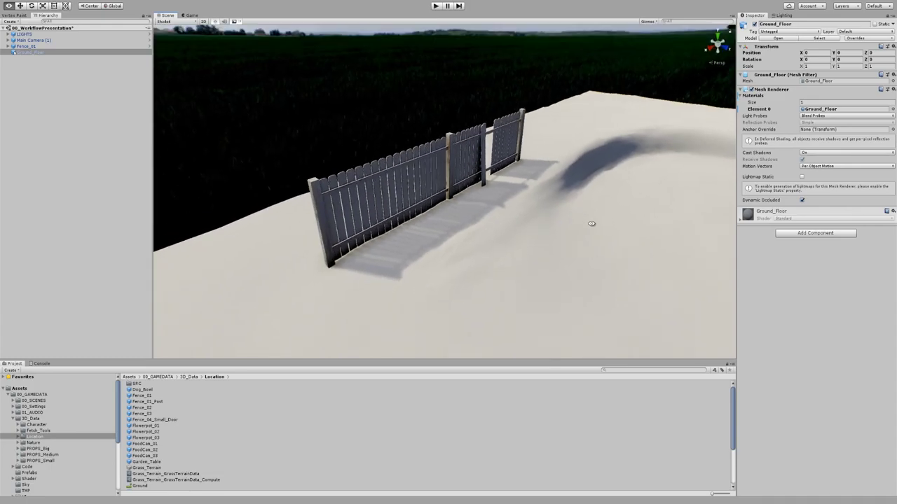
# Examine the untextured ground mesh, its raised edge and the fence standing on it from several angles and distances.
pyautogui.moveTo(587, 224); pyautogui.dragTo(557, 216, button='middle')
pyautogui.moveTo(556, 216)
pyautogui.keyDown('alt'); pyautogui.mouseDown()
pyautogui.moveTo(561, 200)
pyautogui.moveTo(548, 217)
pyautogui.mouseUp(); pyautogui.keyUp('alt')
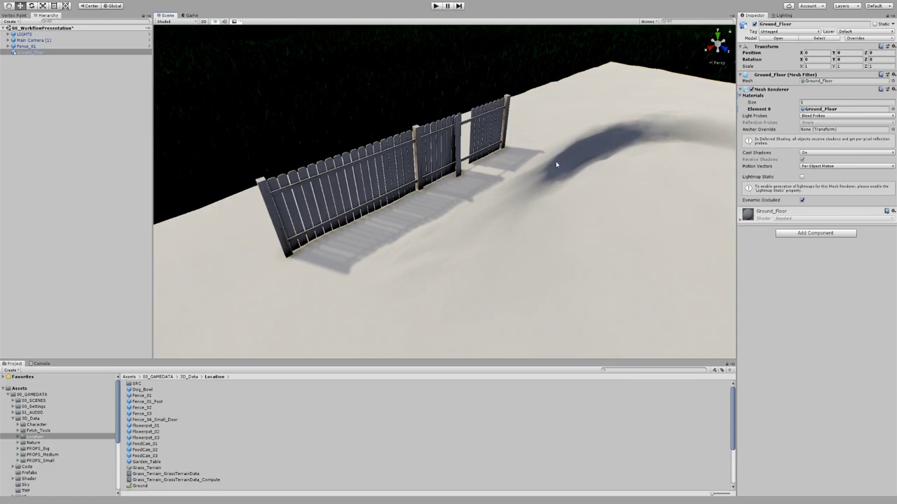
pyautogui.moveTo(546, 164)
pyautogui.keyDown('alt'); pyautogui.mouseDown()
pyautogui.moveTo(548, 183)
pyautogui.moveTo(550, 163)
pyautogui.moveTo(564, 181)
pyautogui.moveTo(551, 173)
pyautogui.moveTo(550, 180)
pyautogui.mouseUp(); pyautogui.keyUp('alt')
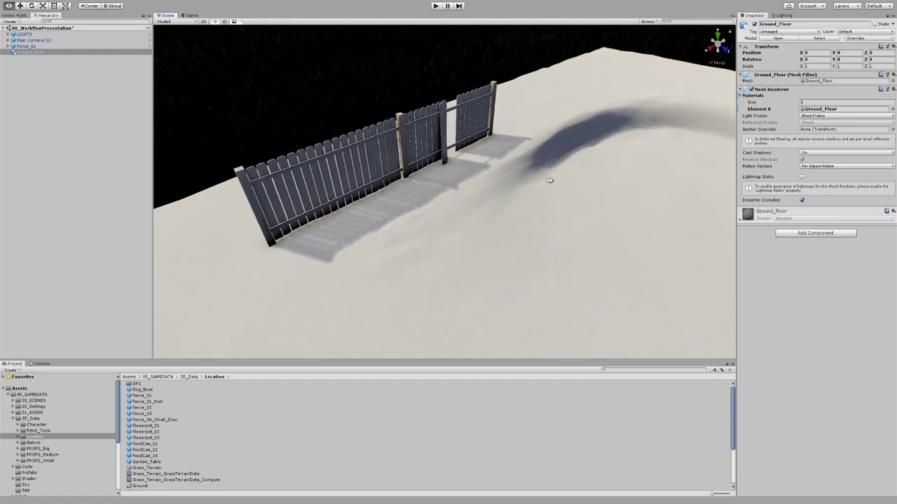
pyautogui.keyDown('alt'); pyautogui.moveTo(549, 180); pyautogui.dragTo(563, 167); pyautogui.keyUp('alt')
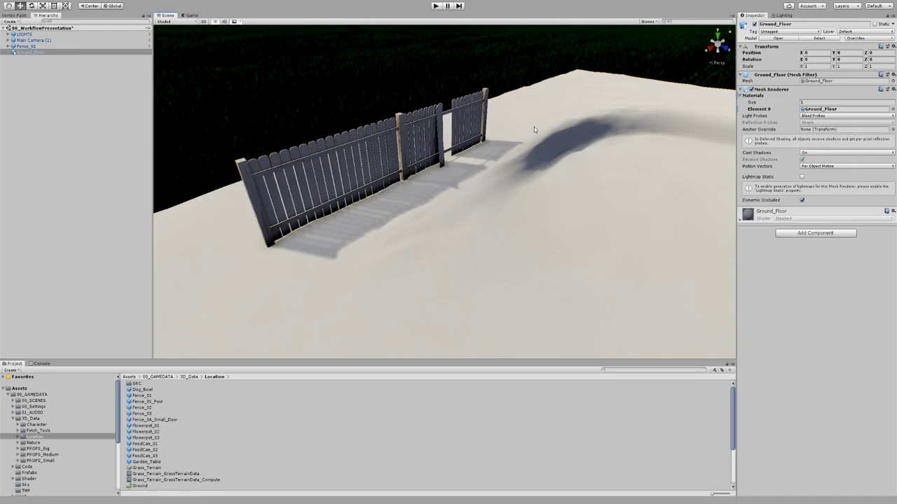
pyautogui.keyDown('alt'); pyautogui.moveTo(572, 195); pyautogui.dragTo(555, 144); pyautogui.keyUp('alt')
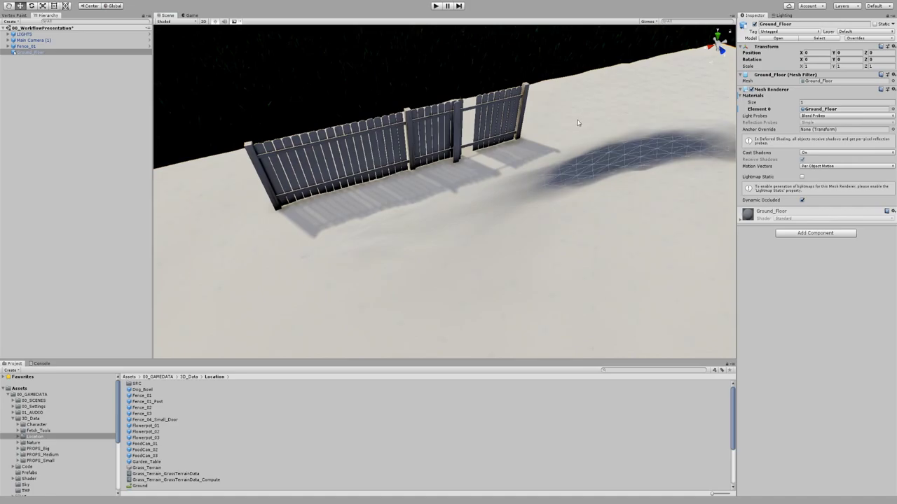
pyautogui.keyDown('alt'); pyautogui.moveTo(577, 119); pyautogui.dragTo(563, 139); pyautogui.keyUp('alt')
pyautogui.moveTo(563, 139); pyautogui.dragTo(421, 134, button='middle')
pyautogui.keyDown('alt'); pyautogui.moveTo(532, 129); pyautogui.dragTo(415, 155); pyautogui.keyUp('alt')
pyautogui.scroll(-4, 465, 138)
pyautogui.scroll(2, 456, 160)
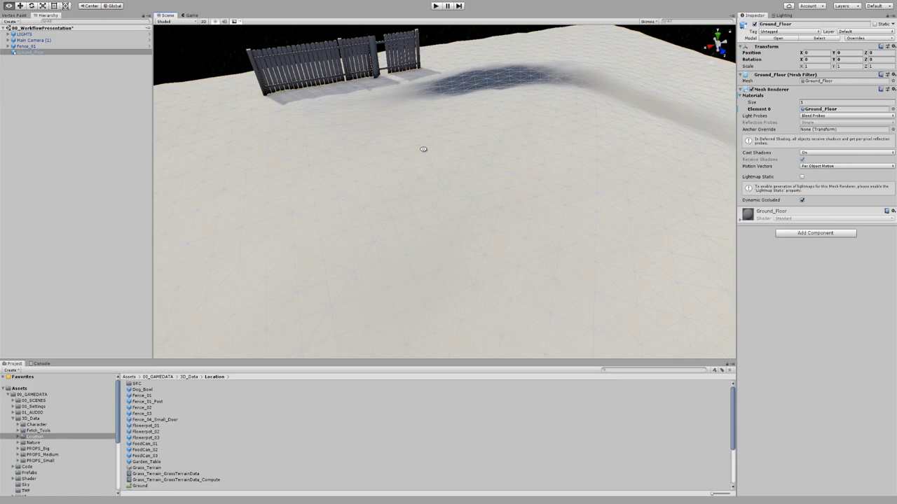
pyautogui.press('w')
pyautogui.press('alt')
pyautogui.keyDown('alt'); pyautogui.moveTo(396, 172); pyautogui.dragTo(446, 201); pyautogui.keyUp('alt')
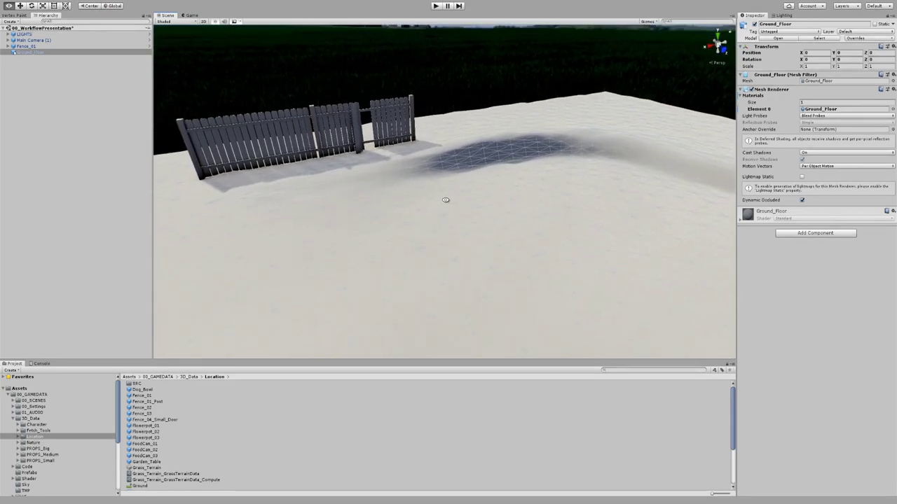
pyautogui.keyDown('alt'); pyautogui.moveTo(445, 200); pyautogui.dragTo(501, 176); pyautogui.keyUp('alt')
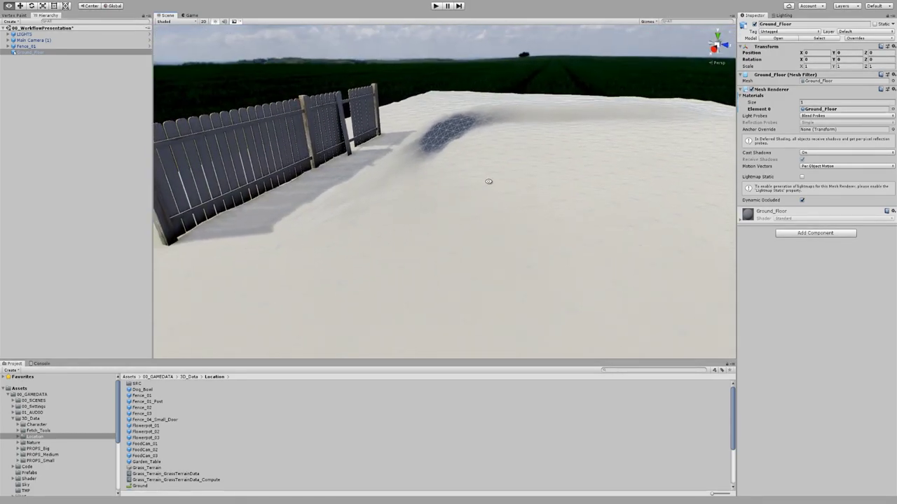
pyautogui.keyDown('alt'); pyautogui.moveTo(475, 200); pyautogui.dragTo(493, 219); pyautogui.keyUp('alt')
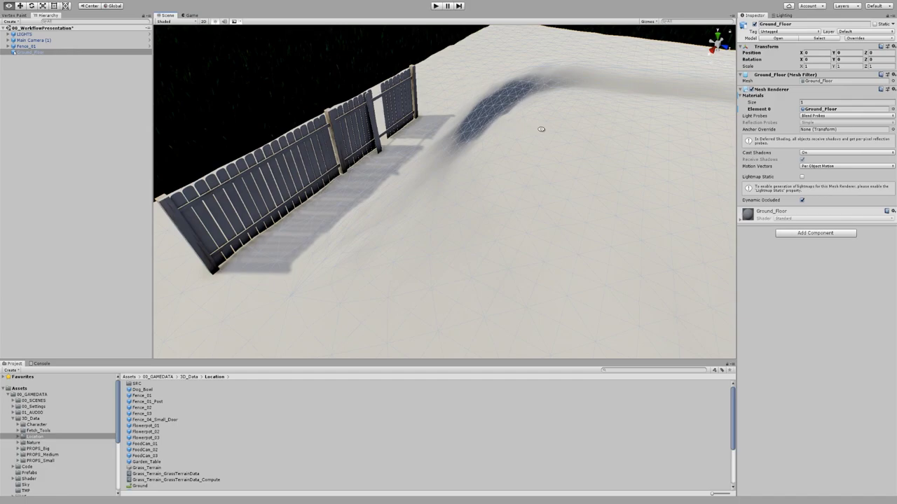
pyautogui.moveTo(540, 133)
pyautogui.keyDown('alt'); pyautogui.mouseDown()
pyautogui.moveTo(496, 106)
pyautogui.moveTo(530, 126)
pyautogui.mouseUp(); pyautogui.keyUp('alt')
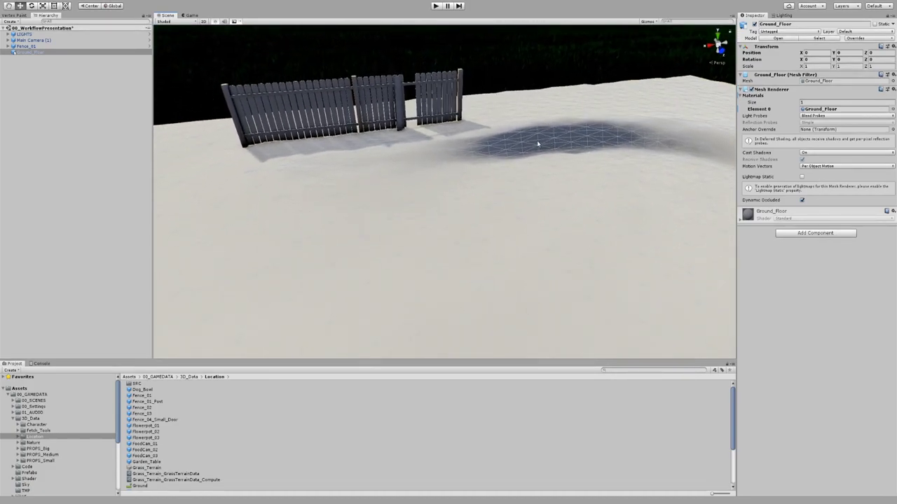
pyautogui.keyDown('alt'); pyautogui.moveTo(517, 184); pyautogui.dragTo(588, 181); pyautogui.keyUp('alt')
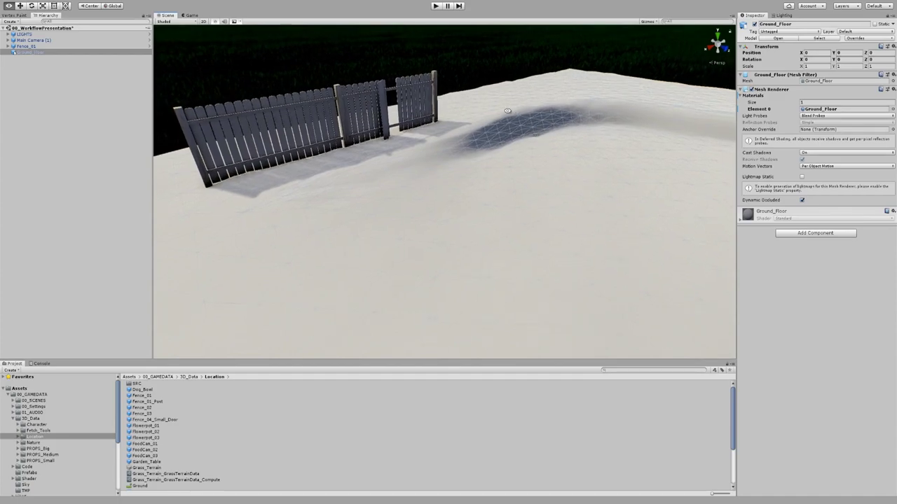
pyautogui.keyDown('alt'); pyautogui.moveTo(529, 187); pyautogui.dragTo(508, 251); pyautogui.keyUp('alt')
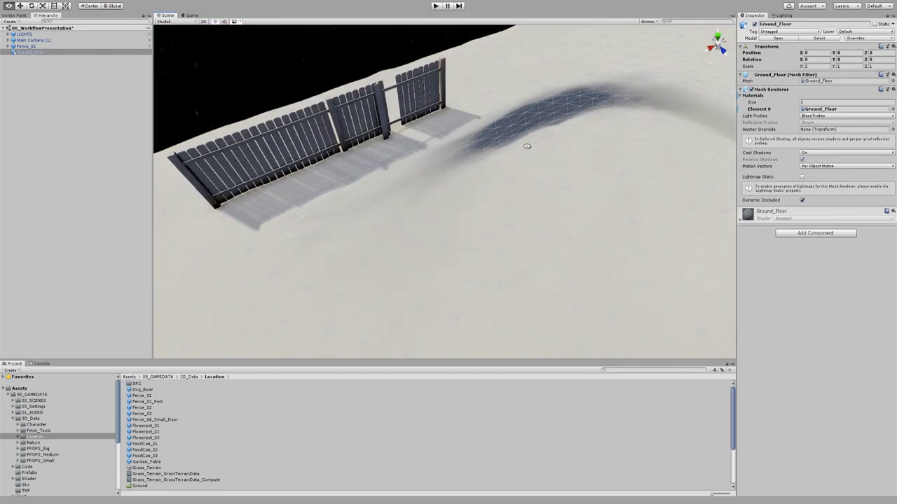
pyautogui.keyDown('alt'); pyautogui.moveTo(565, 240); pyautogui.dragTo(590, 175); pyautogui.keyUp('alt')
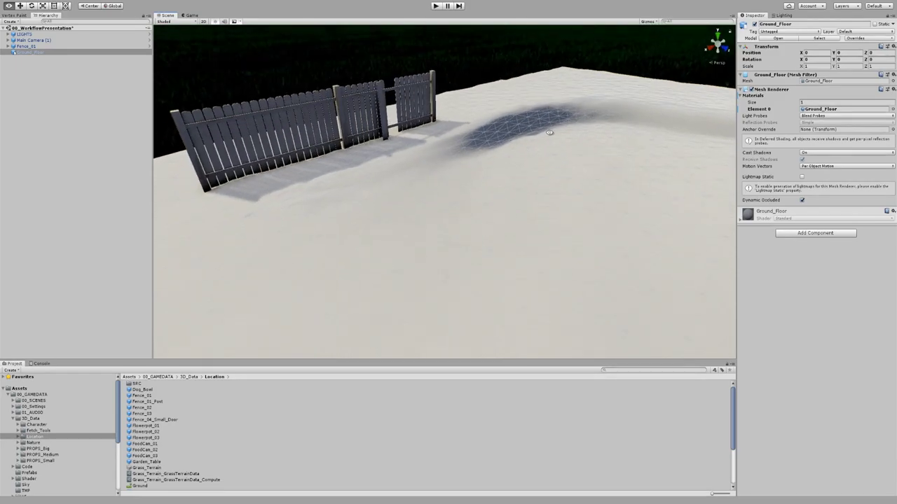
pyautogui.keyDown('alt'); pyautogui.moveTo(544, 223); pyautogui.dragTo(524, 197, button='middle'); pyautogui.keyUp('alt')
pyautogui.moveTo(526, 179)
pyautogui.keyDown('alt'); pyautogui.mouseDown()
pyautogui.moveTo(514, 230)
pyautogui.moveTo(399, 175)
pyautogui.moveTo(488, 184)
pyautogui.moveTo(506, 203)
pyautogui.moveTo(553, 203)
pyautogui.moveTo(502, 198)
pyautogui.moveTo(538, 189)
pyautogui.moveTo(540, 249)
pyautogui.moveTo(517, 170)
pyautogui.mouseUp(); pyautogui.keyUp('alt')
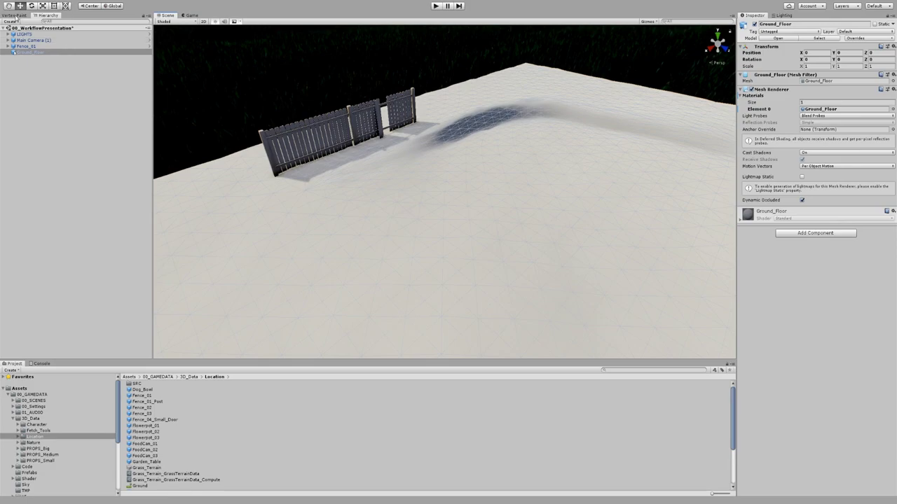
# Undo the last material change on Ground_Floor to bring back the Ground material.
pyautogui.click(16, 14)
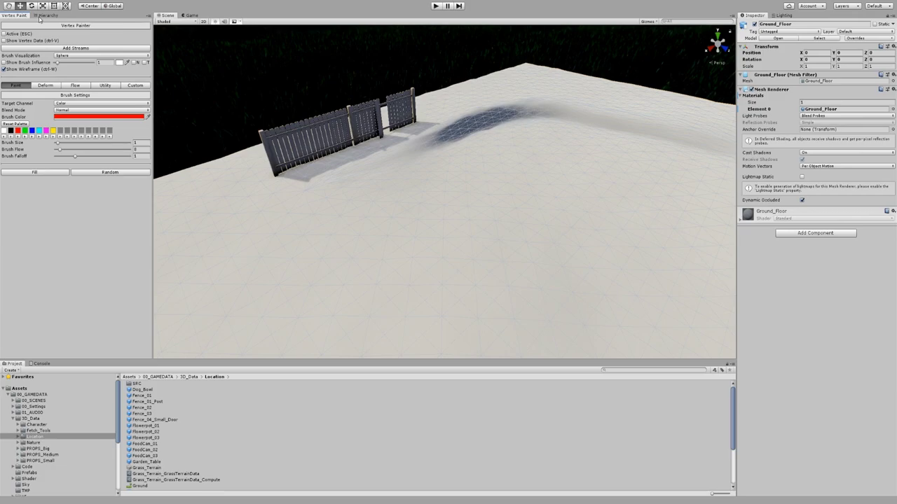
pyautogui.click(43, 15)
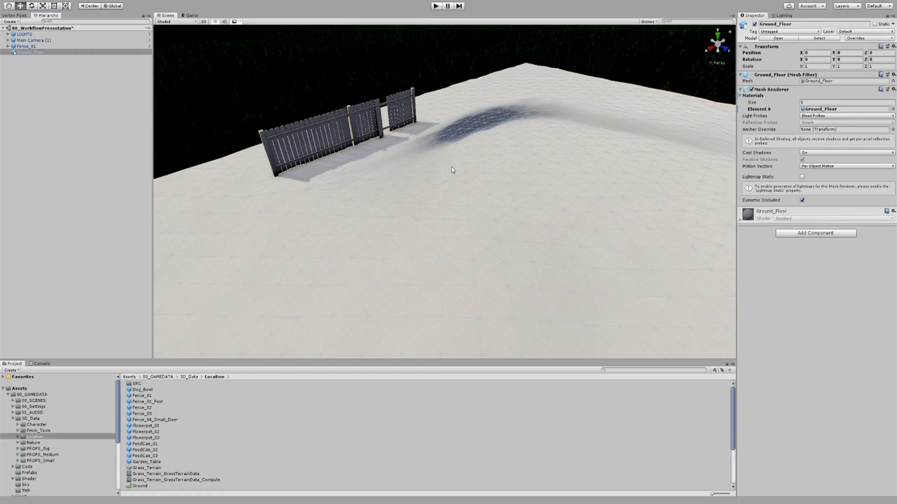
pyautogui.hotkey('ctrl', 'z')
pyautogui.hotkey('ctrl', 'z')
pyautogui.hotkey('ctrl', 'z')
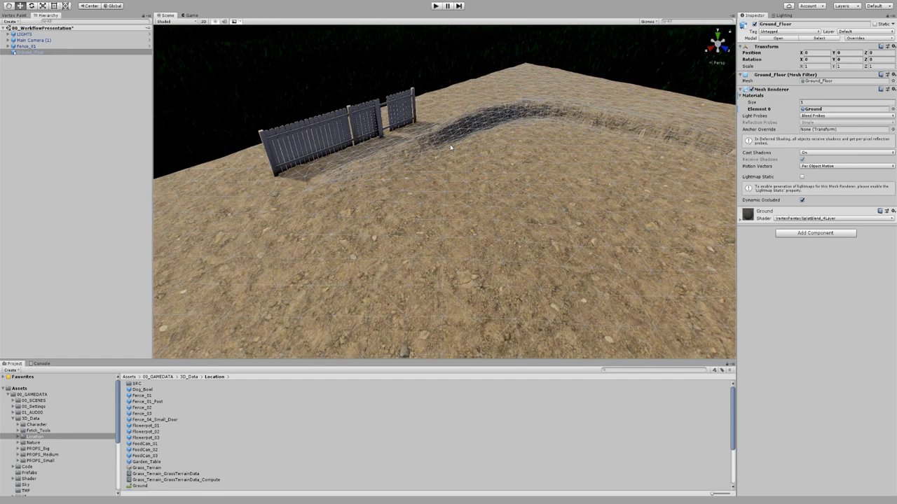
# Expand the Ground material's layer properties and hide the selection wireframe on the ground mesh.
pyautogui.click(778, 210)
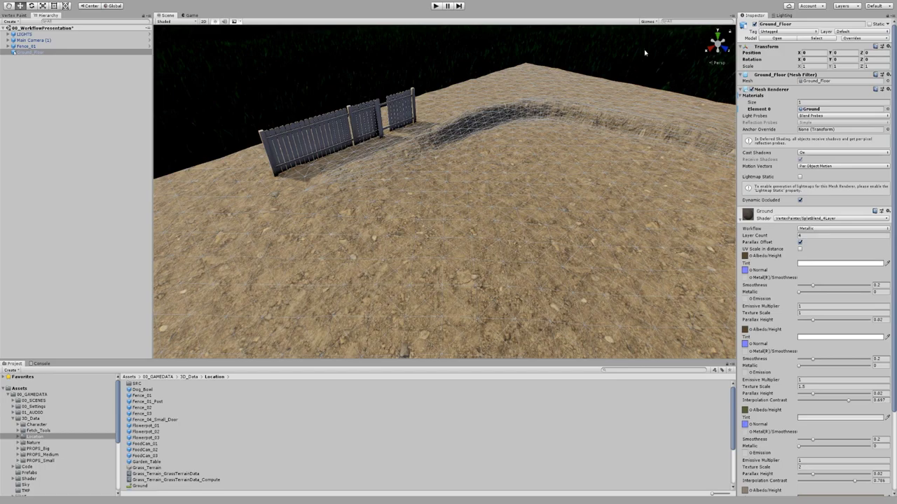
pyautogui.hotkey('ctrl', 'h')
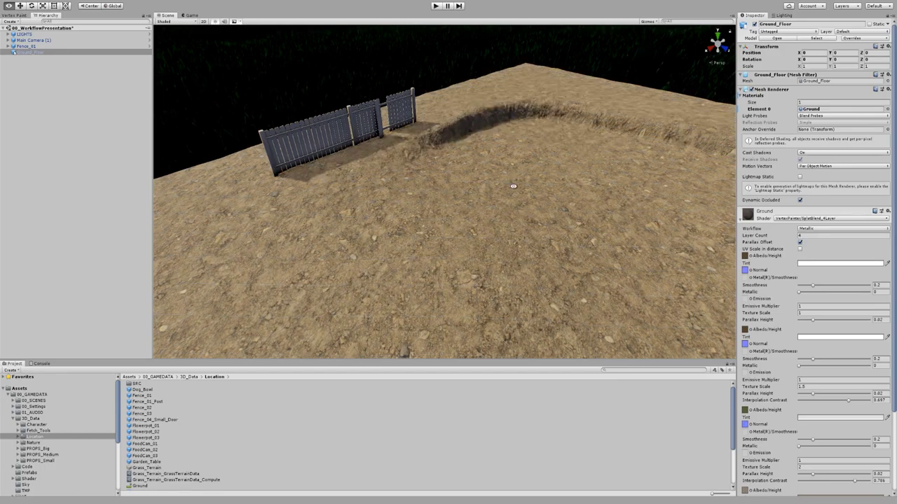
pyautogui.keyDown('alt'); pyautogui.moveTo(514, 187); pyautogui.dragTo(658, 241); pyautogui.keyUp('alt')
pyautogui.keyDown('alt'); pyautogui.scroll(5, 497, 195); pyautogui.keyUp('alt')
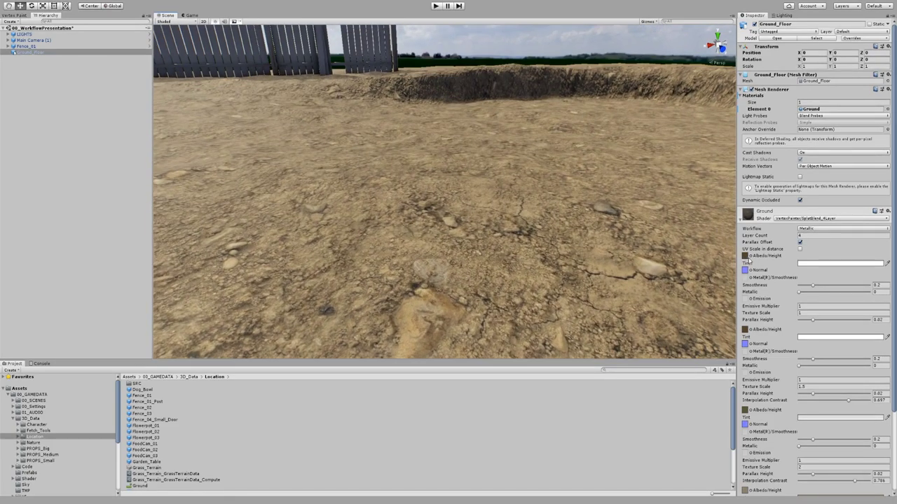
pyautogui.keyDown('alt'); pyautogui.moveTo(630, 217); pyautogui.dragTo(533, 242); pyautogui.keyUp('alt')
# Add a vertex instance stream to Ground_Floor and activate the Vertex Painter in Deform mode.
pyautogui.click(13, 14)
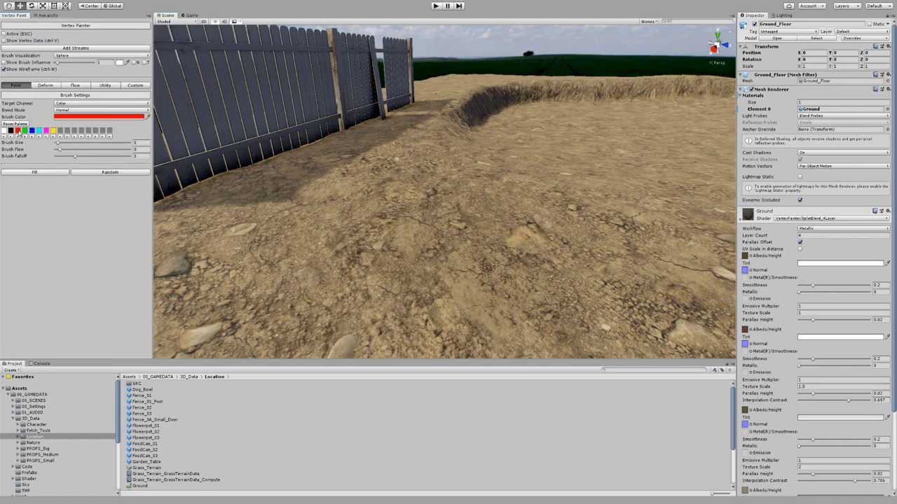
pyautogui.click(47, 87)
pyautogui.keyDown('alt'); pyautogui.moveTo(357, 138); pyautogui.dragTo(339, 195); pyautogui.keyUp('alt')
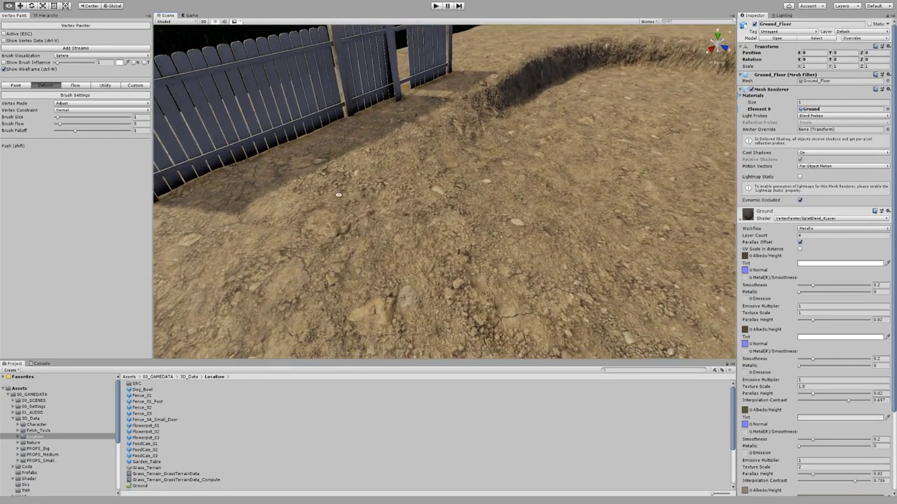
pyautogui.click(82, 49)
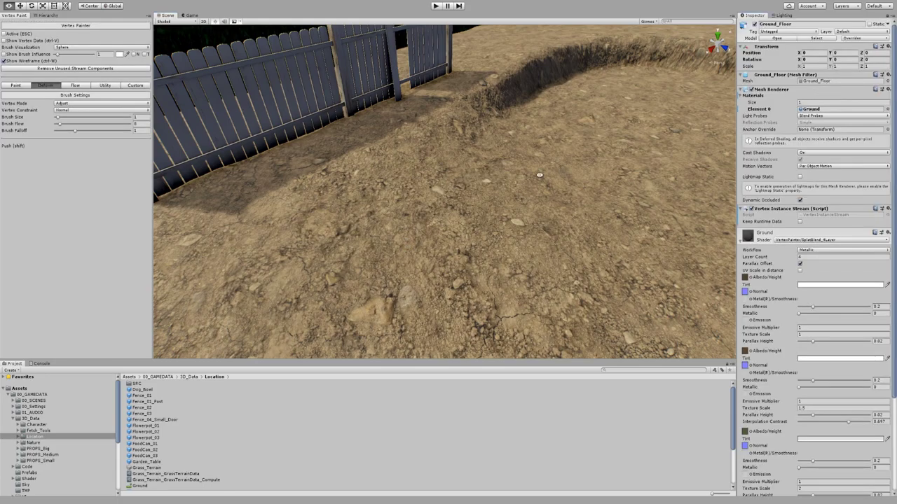
pyautogui.keyDown('alt'); pyautogui.moveTo(538, 176); pyautogui.dragTo(512, 193); pyautogui.keyUp('alt')
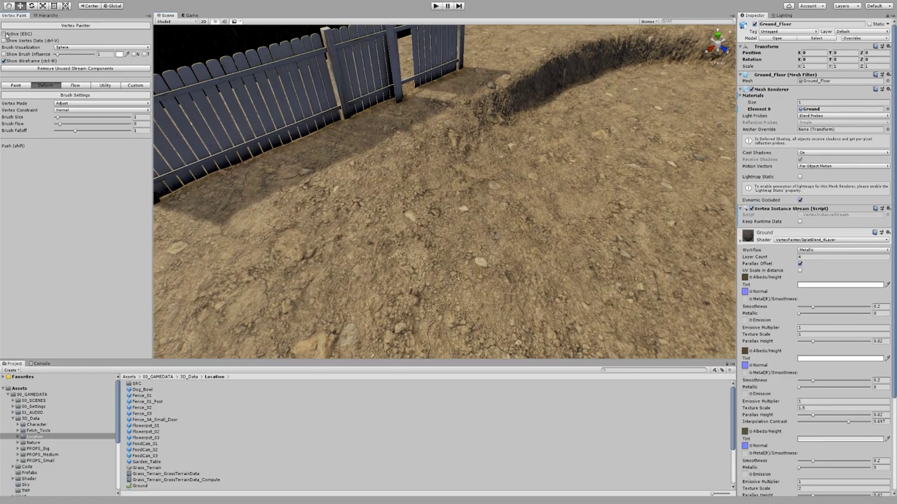
pyautogui.click(4, 33)
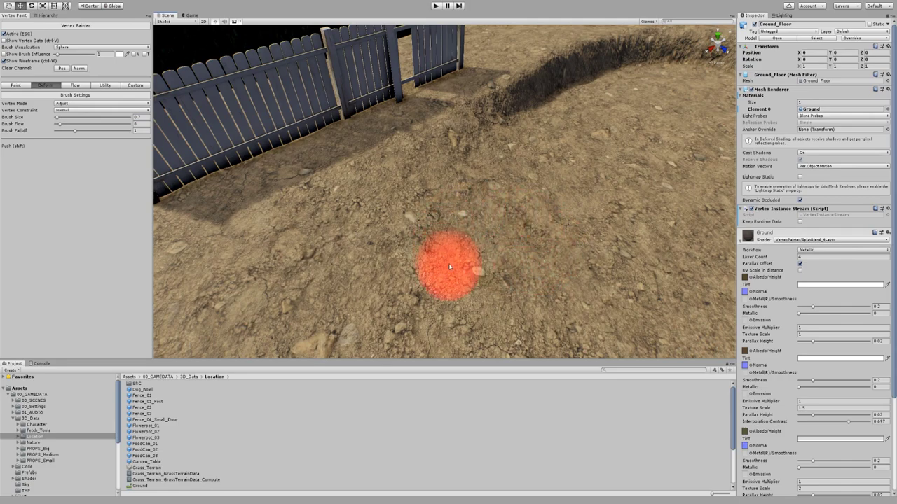
# Try different Deform brush sizes up to about 1.64 with varied falloff over the ground, alternating between push and pull.
pyautogui.keyDown('alt'); pyautogui.moveTo(540, 236); pyautogui.dragTo(563, 218); pyautogui.keyUp('alt')
pyautogui.press('shift')
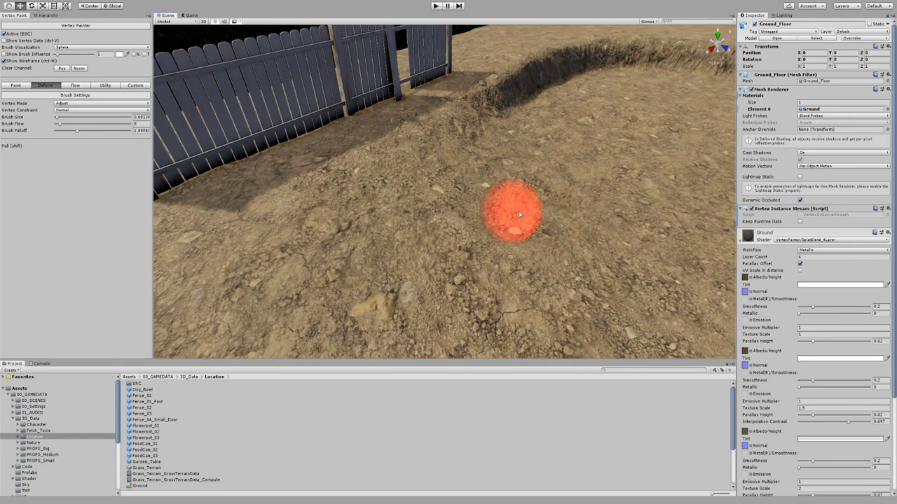
pyautogui.press('shift')
pyautogui.keyDown('ctrl'); pyautogui.scroll(-4, 557, 218); pyautogui.keyUp('ctrl')
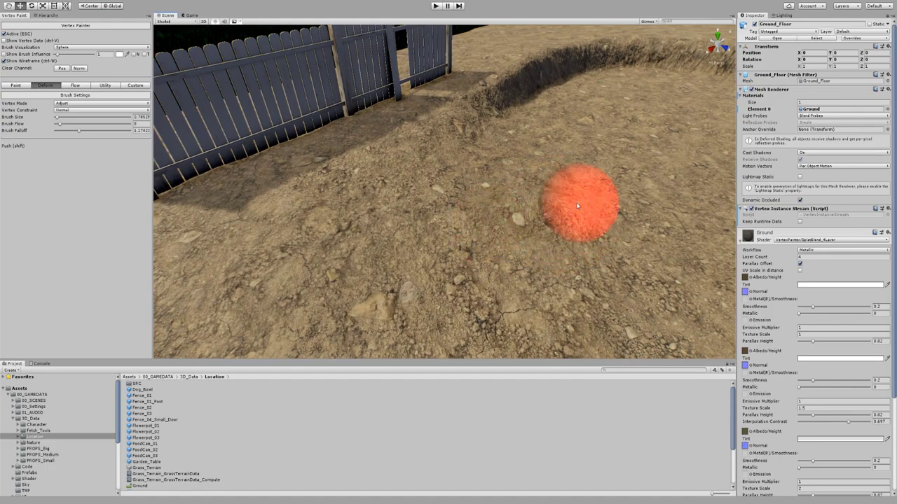
pyautogui.keyDown('alt'); pyautogui.moveTo(561, 204); pyautogui.dragTo(422, 199); pyautogui.keyUp('alt')
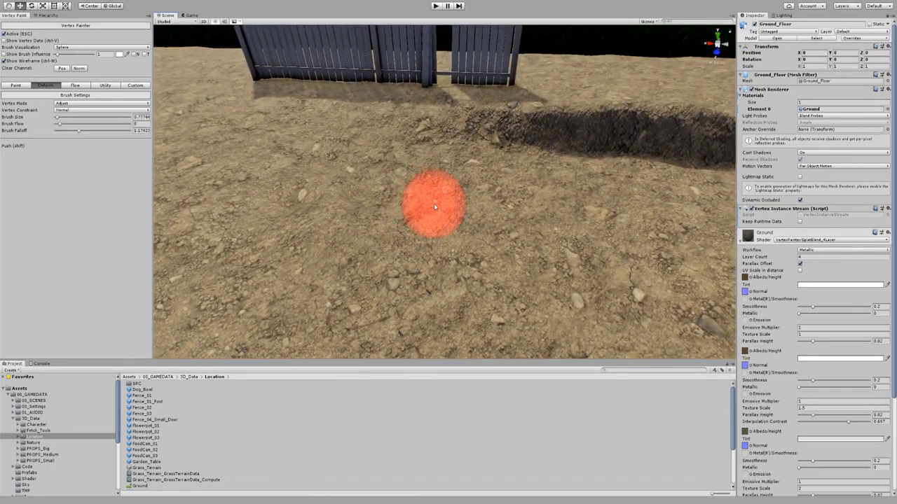
pyautogui.keyDown('ctrl'); pyautogui.scroll(5, 449, 207); pyautogui.keyUp('ctrl')
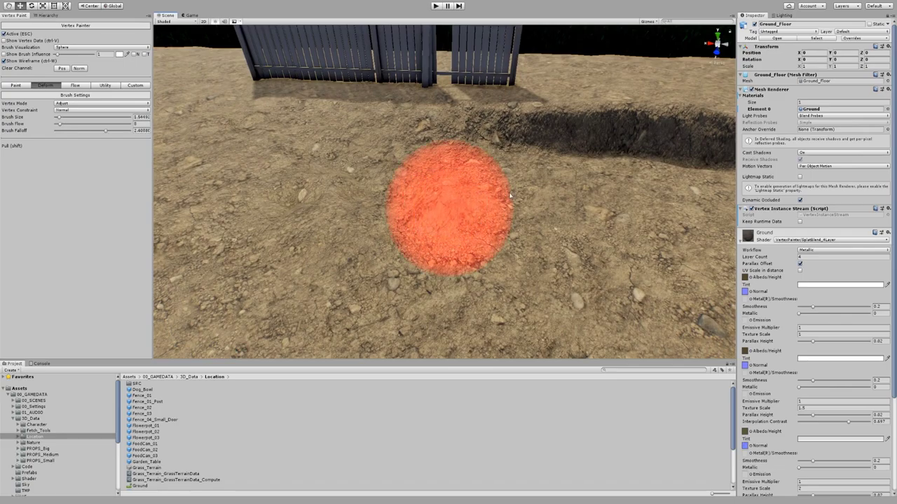
pyautogui.keyDown('ctrl'); pyautogui.scroll(1, 511, 188); pyautogui.keyUp('ctrl')
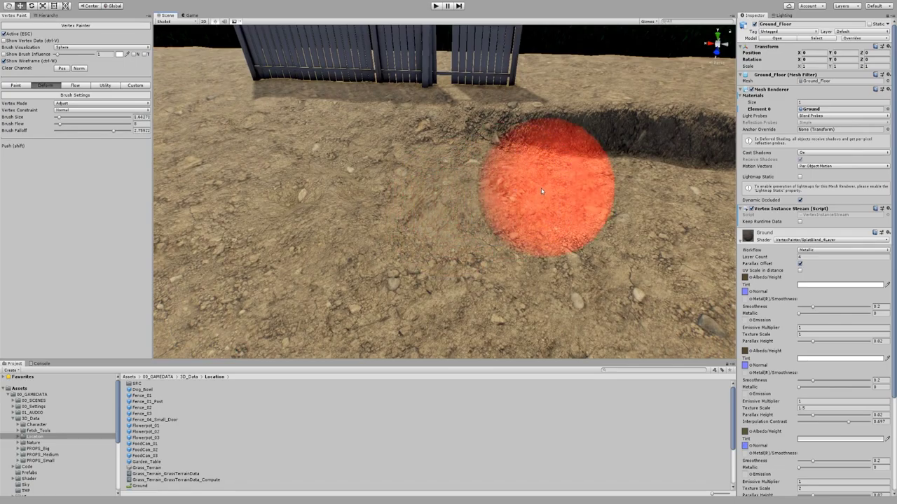
pyautogui.keyDown('alt'); pyautogui.moveTo(472, 174); pyautogui.dragTo(537, 194); pyautogui.keyUp('alt')
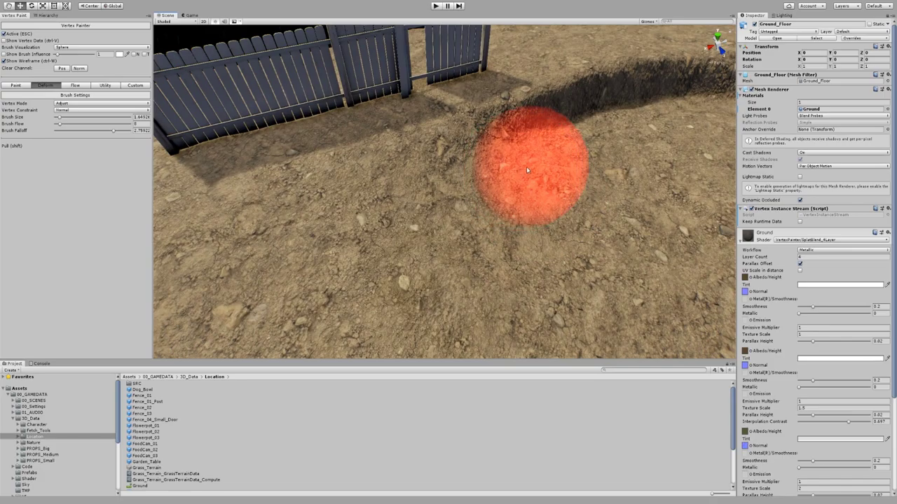
pyautogui.keyDown('ctrl'); pyautogui.scroll(-3, 522, 171); pyautogui.keyUp('ctrl')
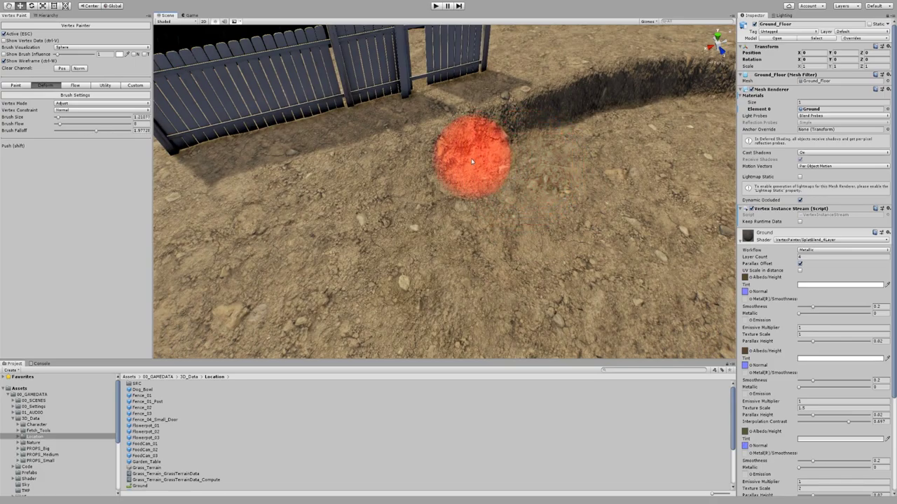
pyautogui.moveTo(472, 162)
pyautogui.keyDown('alt'); pyautogui.mouseDown()
pyautogui.moveTo(500, 220)
pyautogui.moveTo(585, 180)
pyautogui.moveTo(565, 201)
pyautogui.mouseUp(); pyautogui.keyUp('alt')
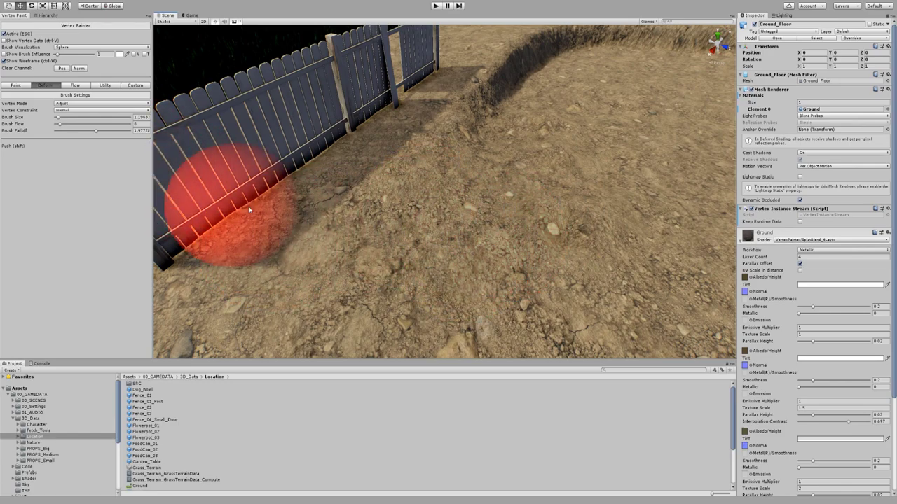
# Push and pull the ground along the base of the fence with Deform brushes between about 0.1 and 0.5 in size.
pyautogui.press('shift')
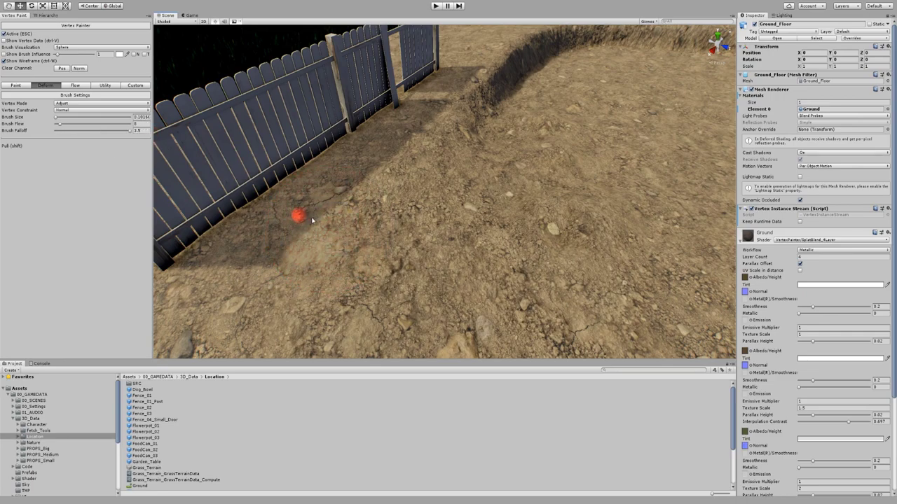
pyautogui.moveTo(307, 220); pyautogui.dragTo(390, 229, button='middle')
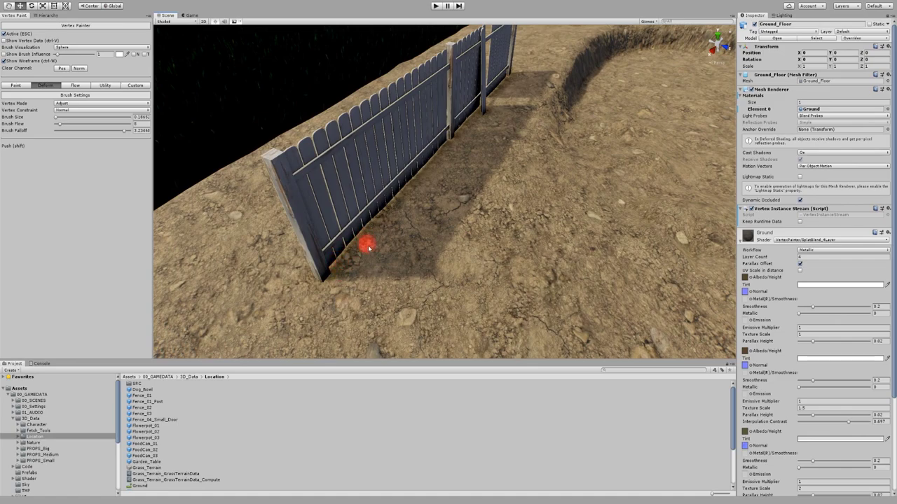
pyautogui.press('shift')
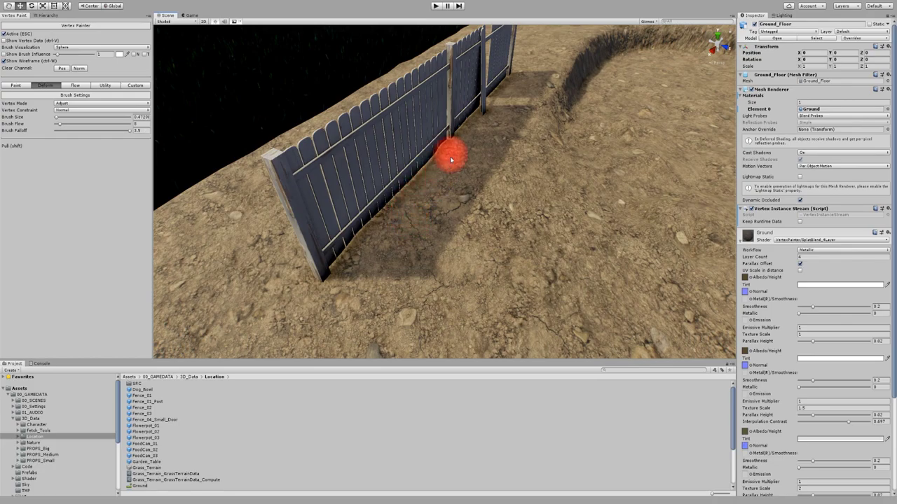
pyautogui.moveTo(545, 227)
pyautogui.keyDown('alt'); pyautogui.mouseDown()
pyautogui.moveTo(589, 203)
pyautogui.moveTo(400, 194)
pyautogui.mouseUp(); pyautogui.keyUp('alt')
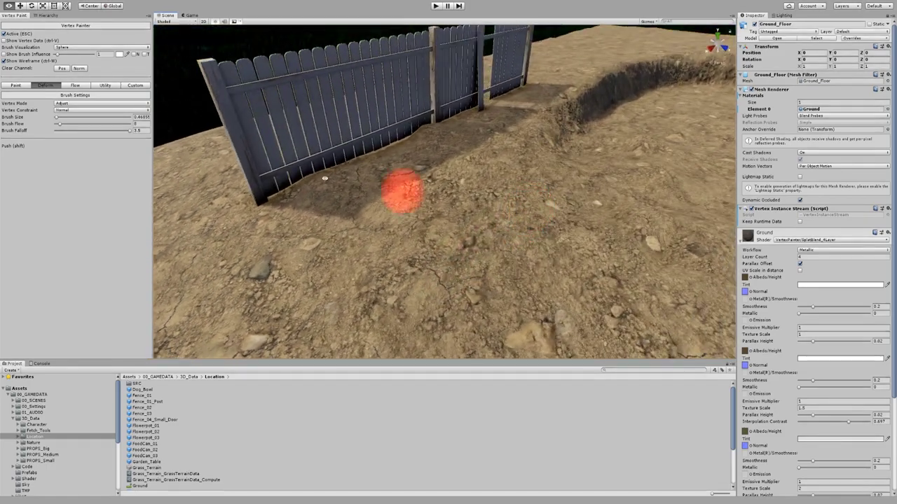
# Switch the Vertex Painter to Paint mode and try the blue and magenta brush colors on the ground, with size 1.1 and flow 57.7.
pyautogui.click(17, 86)
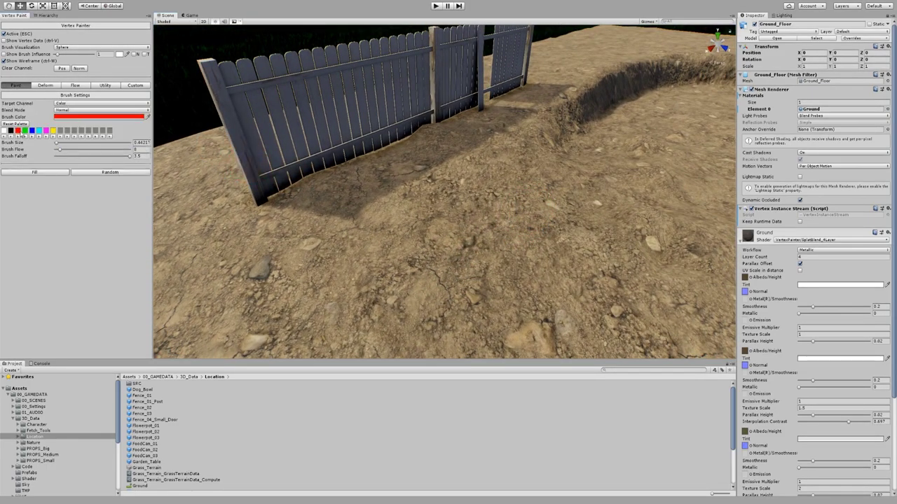
pyautogui.moveTo(395, 194)
pyautogui.keyDown('alt'); pyautogui.mouseDown()
pyautogui.moveTo(389, 206)
pyautogui.moveTo(452, 241)
pyautogui.mouseUp(); pyautogui.keyUp('alt')
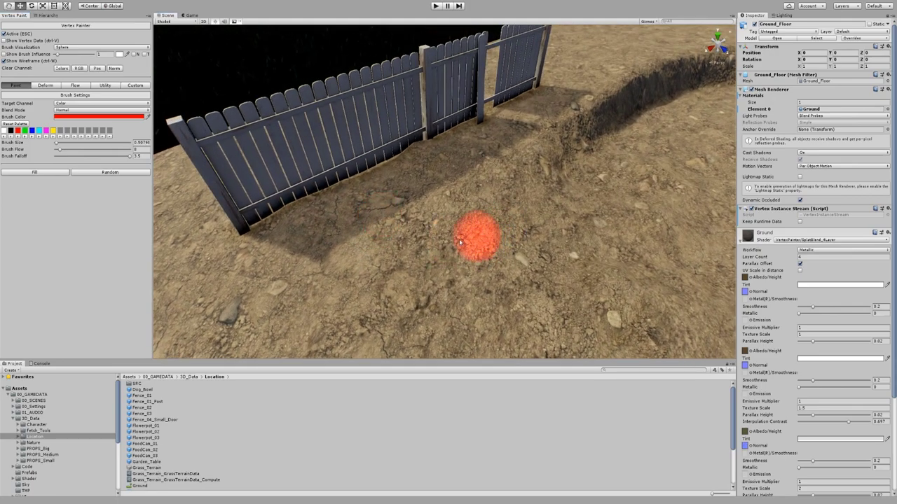
pyautogui.click(31, 131)
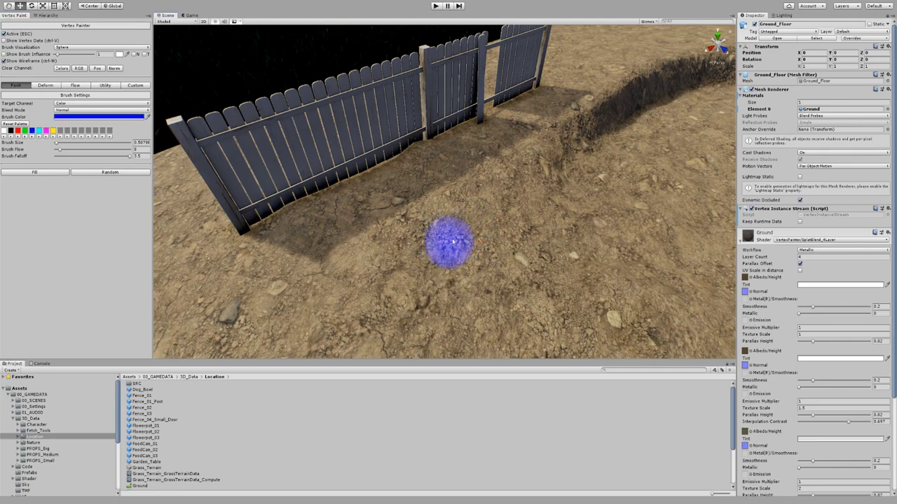
pyautogui.click(45, 131)
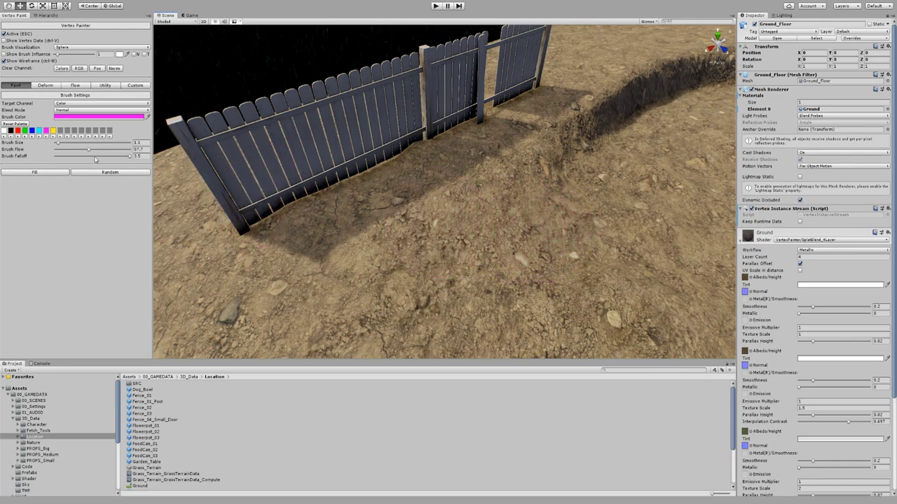
pyautogui.click(32, 131)
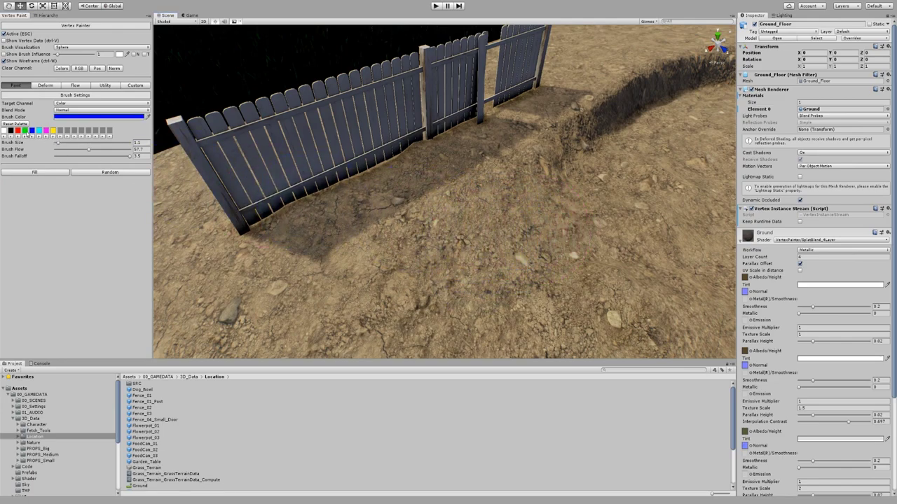
# Paint a strip of grass in front of the fence using the green brush color, raising the brush flow to 87.4.
pyautogui.click(26, 131)
pyautogui.moveTo(481, 235)
pyautogui.mouseDown()
pyautogui.moveTo(486, 255)
pyautogui.moveTo(512, 235)
pyautogui.mouseUp()
pyautogui.moveTo(572, 256)
pyautogui.mouseDown()
pyautogui.moveTo(580, 268)
pyautogui.moveTo(412, 237)
pyautogui.moveTo(470, 249)
pyautogui.moveTo(627, 238)
pyautogui.mouseUp()
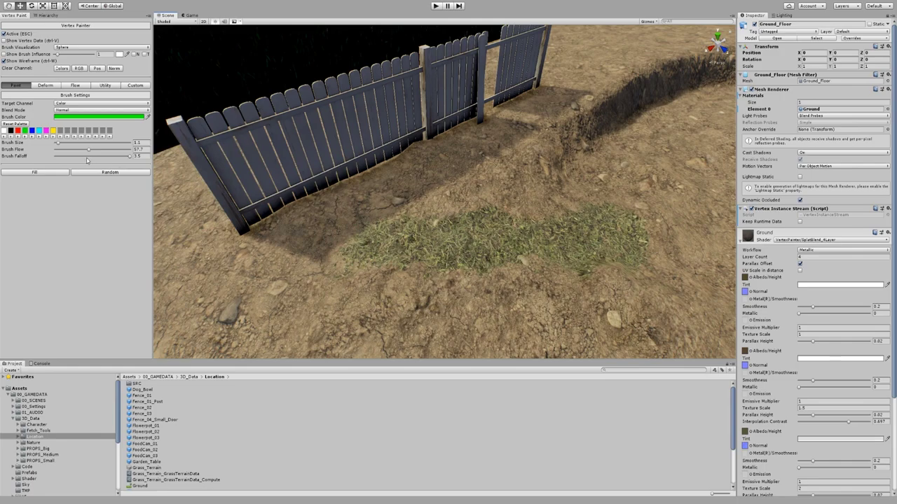
pyautogui.moveTo(572, 213)
pyautogui.keyDown('alt'); pyautogui.mouseDown()
pyautogui.moveTo(533, 222)
pyautogui.moveTo(523, 237)
pyautogui.mouseUp(); pyautogui.keyUp('alt')
pyautogui.moveTo(484, 198)
pyautogui.mouseDown()
pyautogui.moveTo(456, 216)
pyautogui.moveTo(533, 176)
pyautogui.moveTo(325, 245)
pyautogui.moveTo(392, 256)
pyautogui.moveTo(215, 258)
pyautogui.moveTo(414, 245)
pyautogui.mouseUp()
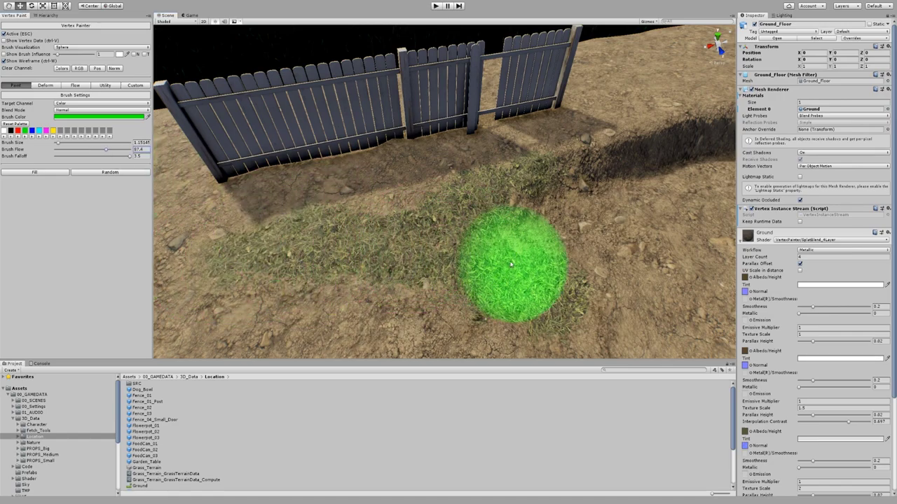
# Widen the green-painted grass into a large patch around the near end of the fence and inspect its edges up close.
pyautogui.moveTo(512, 268)
pyautogui.mouseDown()
pyautogui.moveTo(621, 280)
pyautogui.moveTo(525, 267)
pyautogui.moveTo(392, 205)
pyautogui.moveTo(320, 236)
pyautogui.moveTo(386, 226)
pyautogui.moveTo(416, 208)
pyautogui.moveTo(377, 274)
pyautogui.moveTo(299, 292)
pyautogui.moveTo(541, 260)
pyautogui.moveTo(566, 243)
pyautogui.moveTo(506, 248)
pyautogui.moveTo(517, 218)
pyautogui.mouseUp()
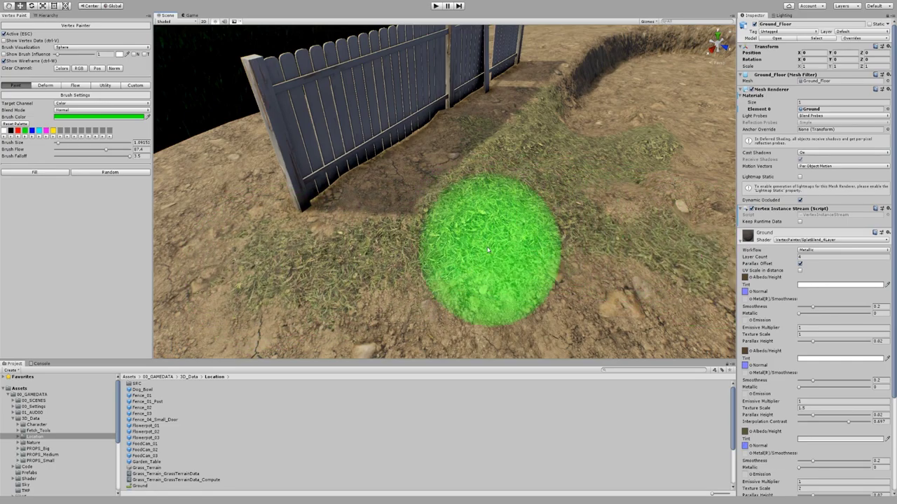
pyautogui.moveTo(584, 232)
pyautogui.keyDown('alt'); pyautogui.mouseDown()
pyautogui.moveTo(510, 240)
pyautogui.moveTo(526, 232)
pyautogui.mouseUp(); pyautogui.keyUp('alt')
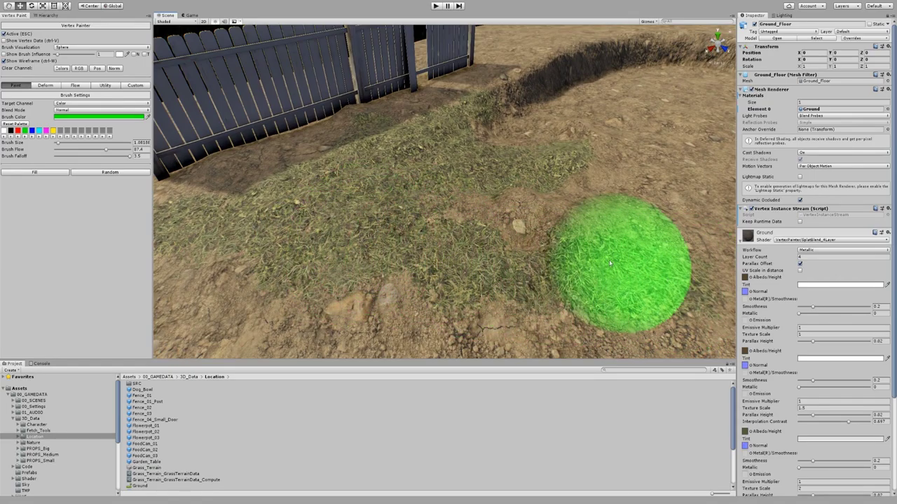
pyautogui.moveTo(578, 262)
pyautogui.keyDown('alt'); pyautogui.mouseDown()
pyautogui.moveTo(527, 260)
pyautogui.moveTo(500, 272)
pyautogui.mouseUp(); pyautogui.keyUp('alt')
pyautogui.moveTo(603, 224)
pyautogui.mouseDown()
pyautogui.moveTo(671, 220)
pyautogui.moveTo(561, 220)
pyautogui.moveTo(539, 233)
pyautogui.moveTo(586, 220)
pyautogui.mouseUp()
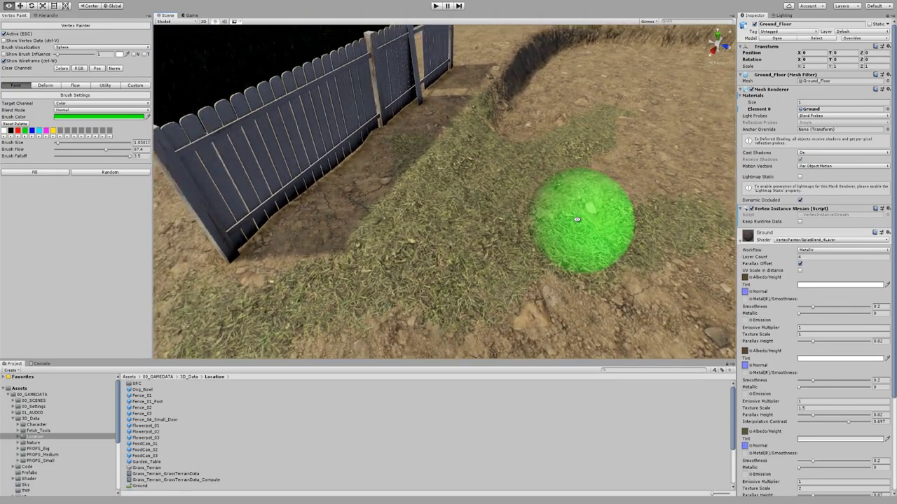
pyautogui.scroll(6, 584, 231)
pyautogui.moveTo(584, 235)
pyautogui.mouseDown(button='middle')
pyautogui.moveTo(627, 188)
pyautogui.moveTo(623, 169)
pyautogui.mouseUp(button='middle')
pyautogui.keyDown('alt'); pyautogui.moveTo(622, 168); pyautogui.dragTo(615, 185); pyautogui.keyUp('alt')
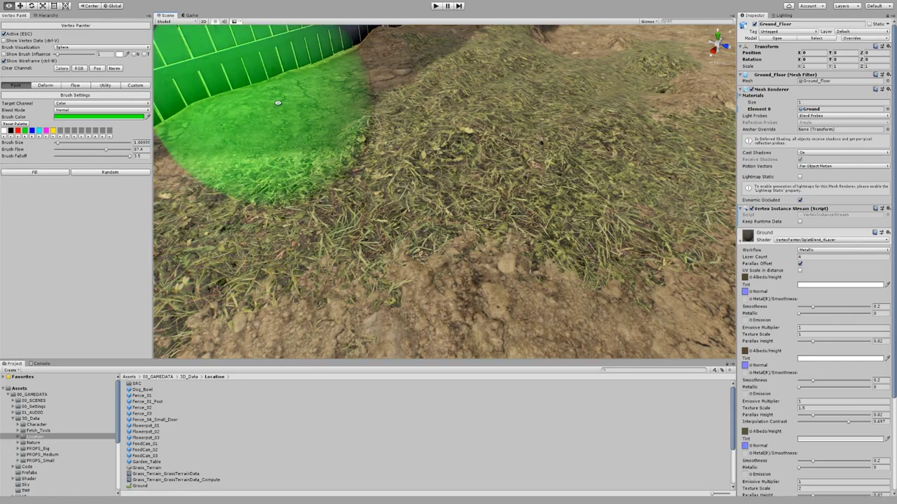
pyautogui.keyDown('alt'); pyautogui.moveTo(335, 106); pyautogui.dragTo(360, 75); pyautogui.keyUp('alt')
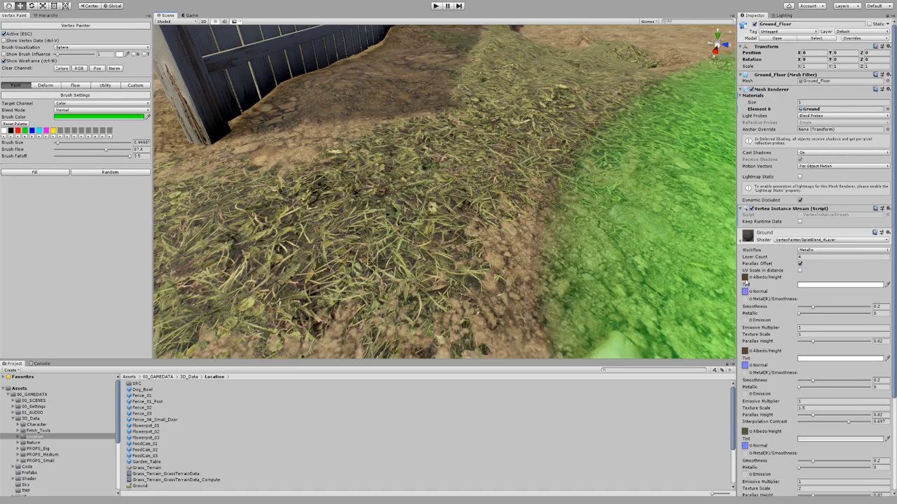
# View the alpha channel of the first layer's T_forest_ground_grass_01_A_HT texture and examine how grass and soil blend on the ground.
pyautogui.click(745, 280)
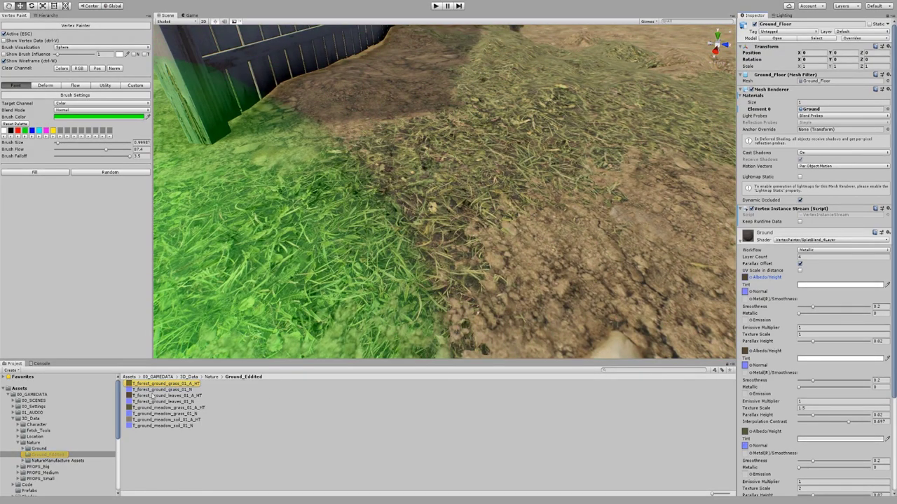
pyautogui.click(158, 384)
pyautogui.scroll(-2, 831, 265)
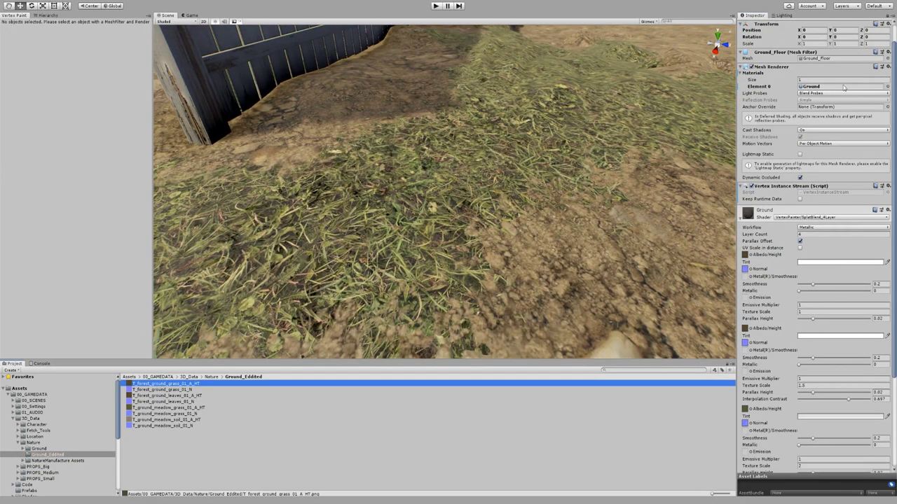
pyautogui.click(887, 17)
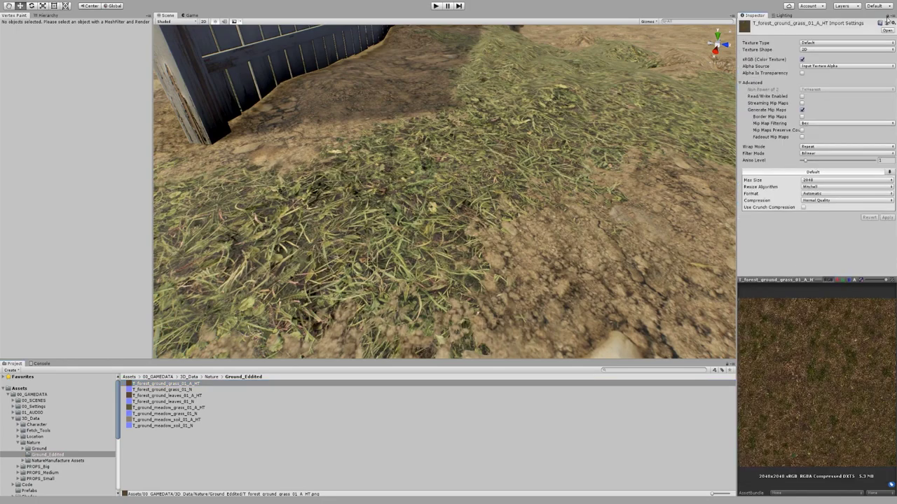
pyautogui.click(854, 280)
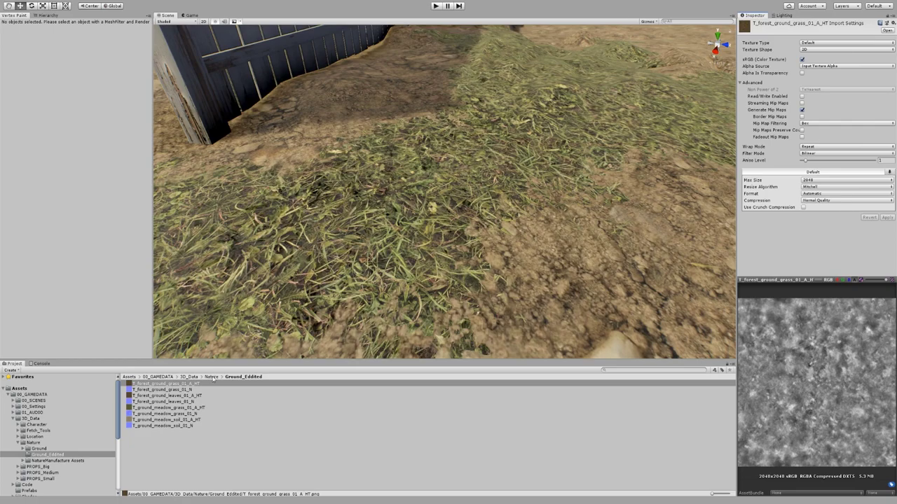
pyautogui.keyDown('alt'); pyautogui.moveTo(452, 209); pyautogui.dragTo(424, 211); pyautogui.keyUp('alt')
pyautogui.moveTo(424, 211); pyautogui.dragTo(369, 212, button='right')
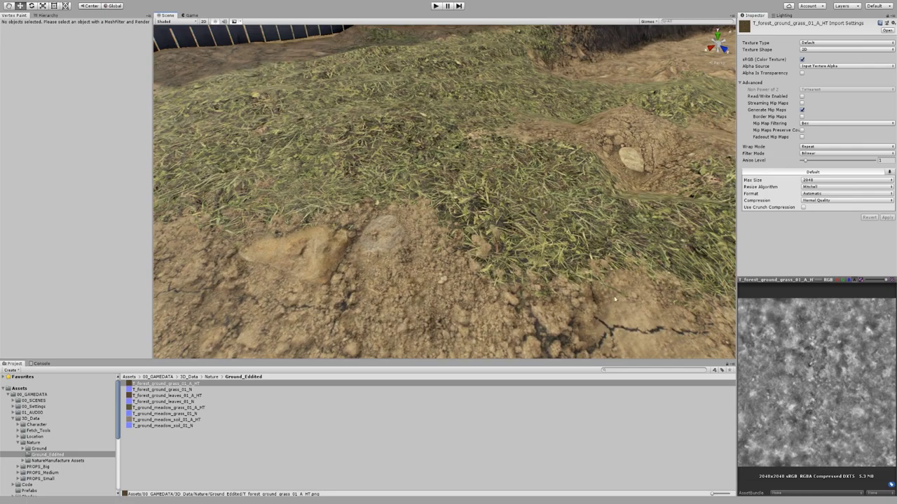
pyautogui.moveTo(602, 296); pyautogui.dragTo(588, 265, button='right')
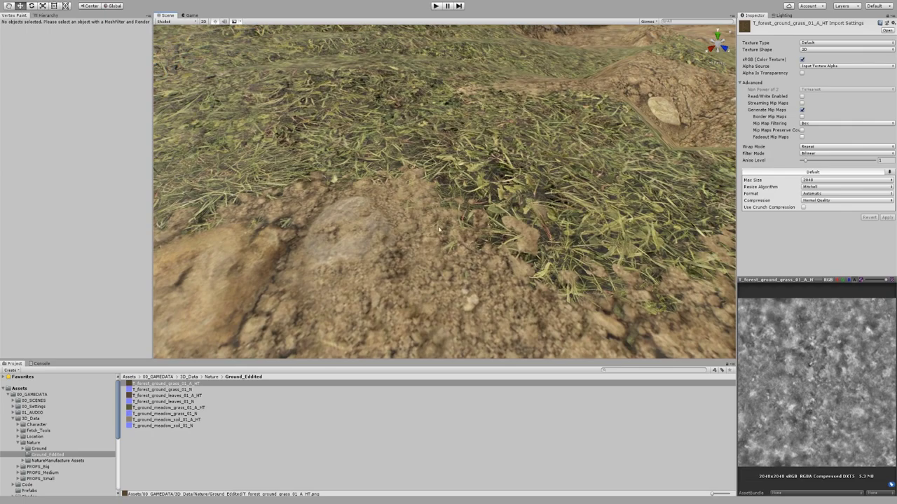
pyautogui.moveTo(625, 242); pyautogui.dragTo(541, 255, button='right')
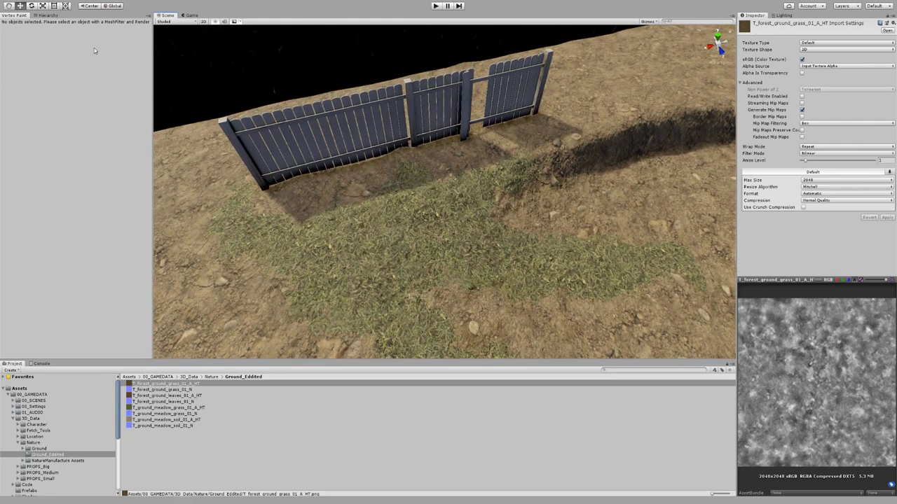
# Reselect Ground_Floor for vertex painting and extend the green grass layer from the fence along the upper edge of the trench.
pyautogui.click(45, 14)
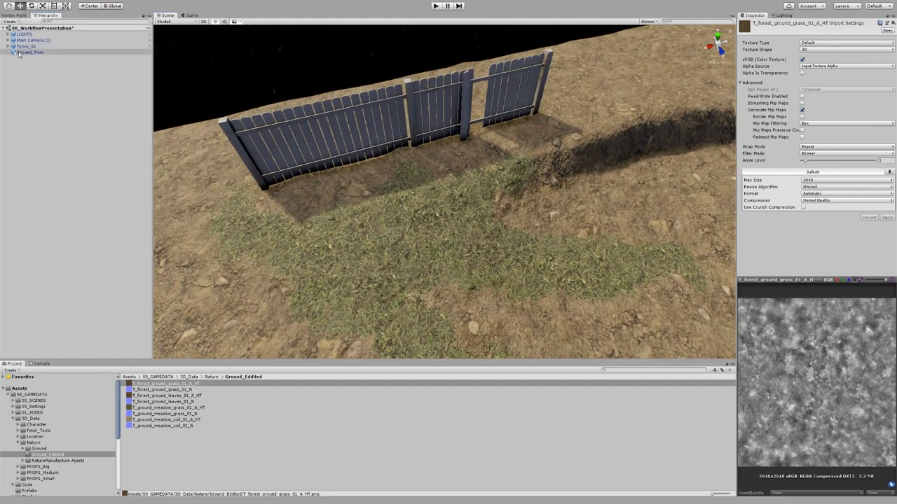
pyautogui.click(19, 52)
pyautogui.click(14, 16)
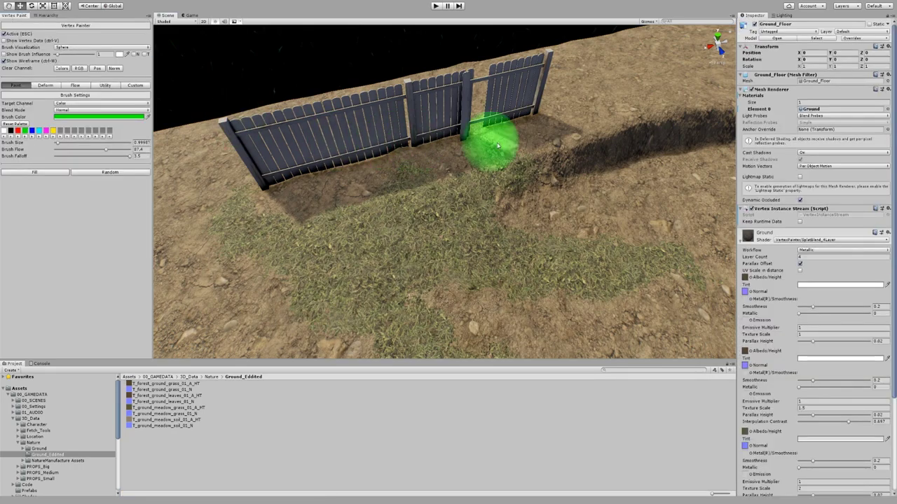
pyautogui.keyDown('alt'); pyautogui.moveTo(558, 152); pyautogui.dragTo(601, 130); pyautogui.keyUp('alt')
pyautogui.moveTo(463, 164); pyautogui.dragTo(570, 122, button='middle')
pyautogui.moveTo(569, 121)
pyautogui.mouseDown()
pyautogui.moveTo(472, 199)
pyautogui.moveTo(386, 186)
pyautogui.moveTo(336, 193)
pyautogui.mouseUp()
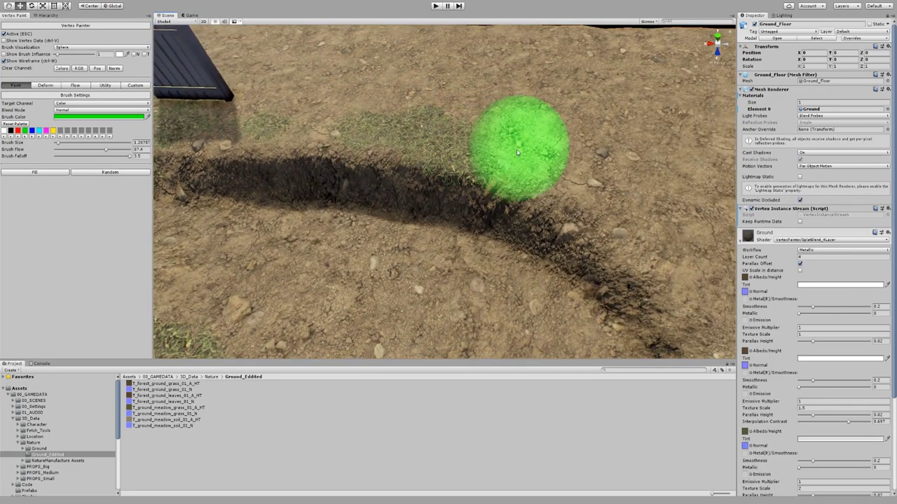
pyautogui.moveTo(517, 152)
pyautogui.mouseDown()
pyautogui.moveTo(644, 163)
pyautogui.moveTo(511, 142)
pyautogui.moveTo(701, 150)
pyautogui.moveTo(606, 149)
pyautogui.mouseUp()
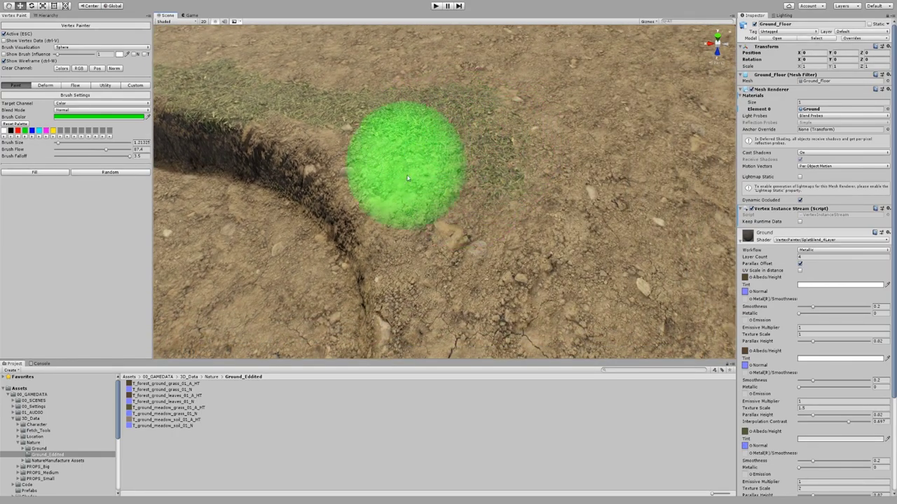
pyautogui.moveTo(409, 183)
pyautogui.mouseDown()
pyautogui.moveTo(500, 260)
pyautogui.moveTo(535, 130)
pyautogui.mouseUp()
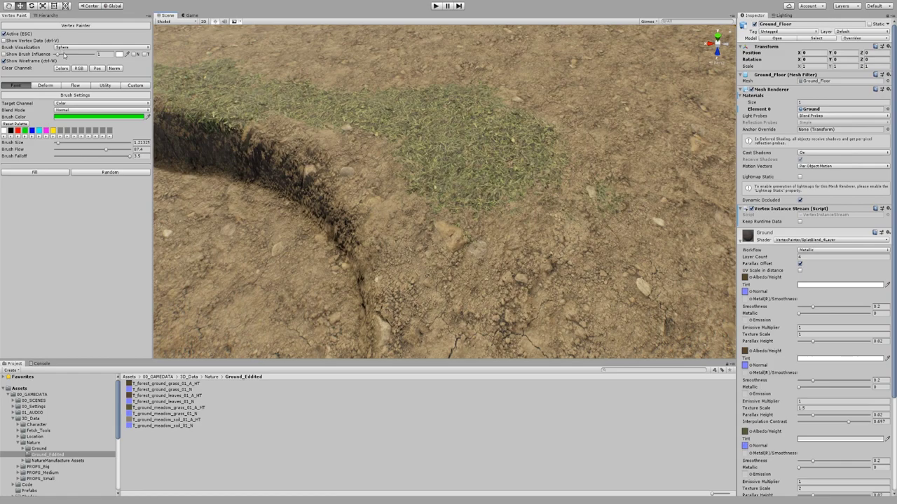
# Set the brush visualization to Disk and paint more grass across the bare soil beyond the bend of the trench.
pyautogui.click(65, 47)
pyautogui.click(67, 64)
pyautogui.moveTo(545, 172)
pyautogui.mouseDown()
pyautogui.moveTo(623, 206)
pyautogui.moveTo(704, 183)
pyautogui.moveTo(656, 304)
pyautogui.moveTo(578, 192)
pyautogui.moveTo(651, 323)
pyautogui.moveTo(645, 147)
pyautogui.moveTo(672, 112)
pyautogui.moveTo(683, 150)
pyautogui.mouseUp()
pyautogui.moveTo(458, 196)
pyautogui.mouseDown()
pyautogui.moveTo(397, 210)
pyautogui.moveTo(384, 232)
pyautogui.mouseUp()
pyautogui.moveTo(384, 231)
pyautogui.keyDown('alt'); pyautogui.mouseDown()
pyautogui.moveTo(515, 193)
pyautogui.moveTo(499, 184)
pyautogui.moveTo(526, 247)
pyautogui.mouseUp(); pyautogui.keyUp('alt')
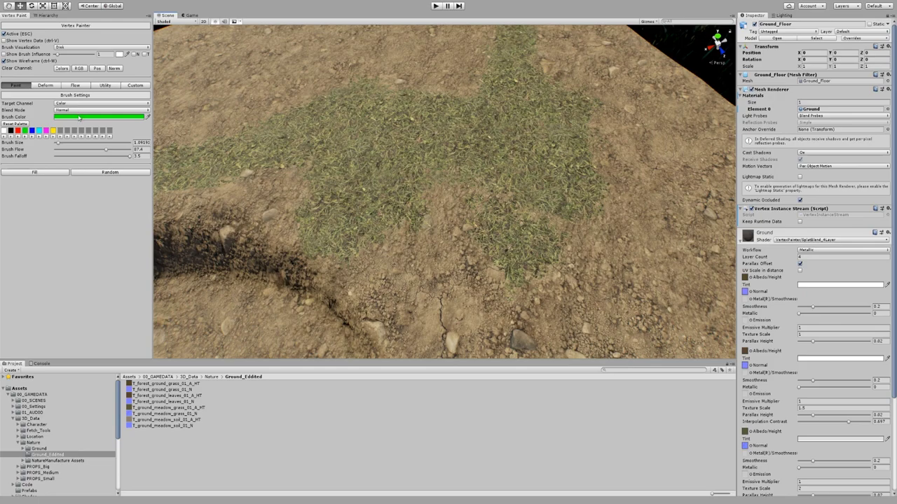
# Paint fallen leaves with the red brush color along the grass edge nearest the trench and onto the adjoining soil.
pyautogui.click(18, 130)
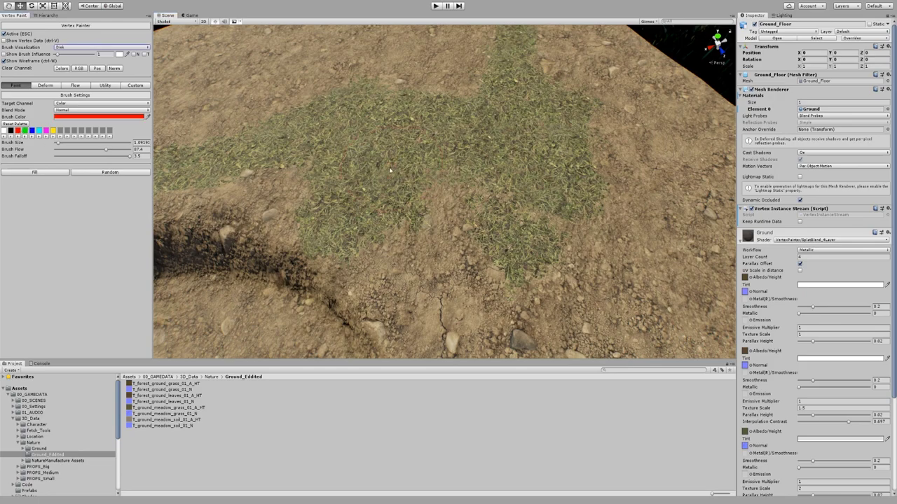
pyautogui.moveTo(388, 174)
pyautogui.mouseDown()
pyautogui.moveTo(442, 234)
pyautogui.moveTo(266, 189)
pyautogui.mouseUp()
pyautogui.moveTo(334, 215)
pyautogui.mouseDown()
pyautogui.moveTo(445, 277)
pyautogui.moveTo(480, 284)
pyautogui.mouseUp()
pyautogui.moveTo(578, 274)
pyautogui.mouseDown(button='middle')
pyautogui.moveTo(484, 247)
pyautogui.moveTo(461, 189)
pyautogui.mouseUp(button='middle')
pyautogui.moveTo(463, 206)
pyautogui.mouseDown()
pyautogui.moveTo(471, 228)
pyautogui.moveTo(561, 280)
pyautogui.moveTo(595, 260)
pyautogui.moveTo(582, 168)
pyautogui.moveTo(608, 188)
pyautogui.mouseUp()
pyautogui.scroll(-4, 835, 333)
pyautogui.scroll(-1, 764, 270)
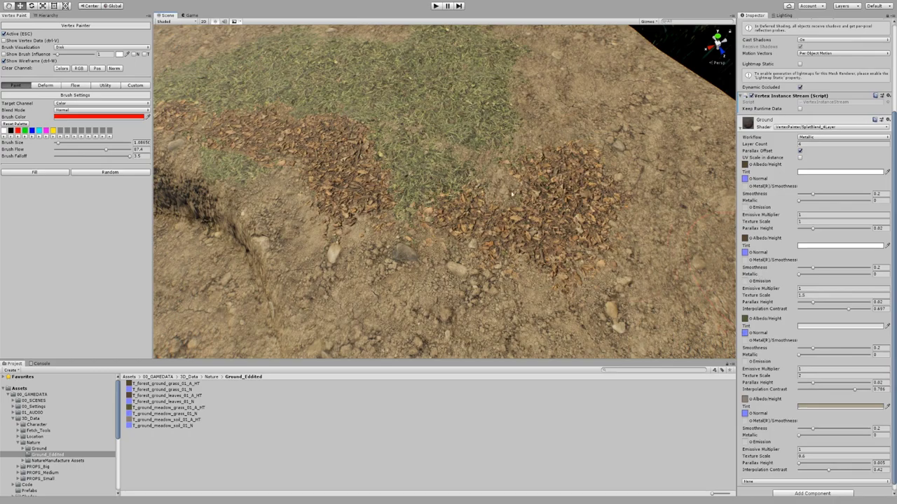
# Paint additional red-channel leaf patches on the far side of the grass and around its outer edges.
pyautogui.moveTo(448, 150); pyautogui.dragTo(546, 217, button='middle')
pyautogui.moveTo(546, 217)
pyautogui.mouseDown()
pyautogui.moveTo(617, 147)
pyautogui.moveTo(680, 182)
pyautogui.moveTo(708, 217)
pyautogui.moveTo(589, 78)
pyautogui.mouseUp()
pyautogui.moveTo(364, 79); pyautogui.dragTo(237, 93)
pyautogui.moveTo(238, 92); pyautogui.dragTo(369, 118, button='middle')
pyautogui.moveTo(278, 112); pyautogui.dragTo(282, 131)
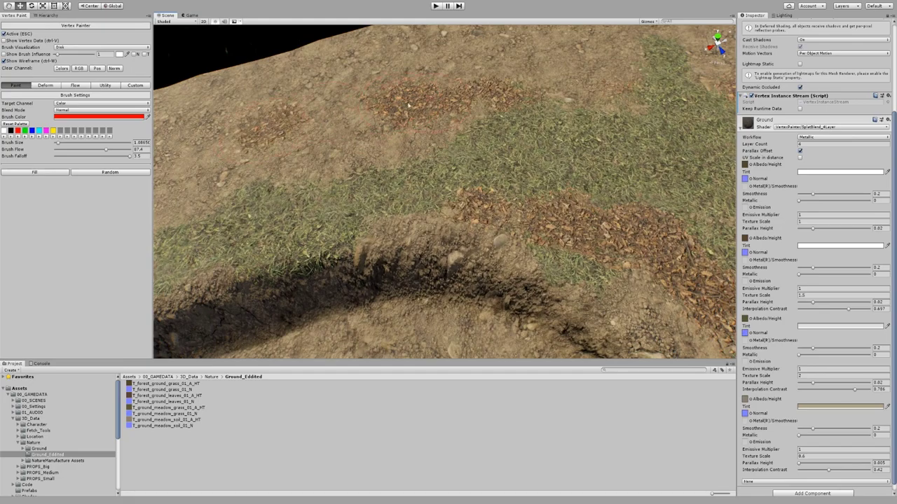
pyautogui.moveTo(395, 107); pyautogui.dragTo(336, 130)
pyautogui.moveTo(210, 133); pyautogui.dragTo(448, 133, button='middle')
pyautogui.moveTo(442, 134)
pyautogui.mouseDown()
pyautogui.moveTo(319, 184)
pyautogui.moveTo(282, 210)
pyautogui.mouseUp()
pyautogui.moveTo(277, 210); pyautogui.dragTo(382, 155, button='middle')
pyautogui.moveTo(375, 154)
pyautogui.mouseDown()
pyautogui.moveTo(323, 163)
pyautogui.moveTo(449, 91)
pyautogui.moveTo(553, 130)
pyautogui.moveTo(505, 140)
pyautogui.moveTo(473, 213)
pyautogui.mouseUp()
pyautogui.moveTo(478, 205); pyautogui.dragTo(203, 242, button='middle')
pyautogui.moveTo(482, 126); pyautogui.dragTo(498, 131)
pyautogui.moveTo(516, 139)
pyautogui.mouseDown(button='middle')
pyautogui.moveTo(534, 131)
pyautogui.moveTo(424, 184)
pyautogui.mouseUp(button='middle')
pyautogui.moveTo(545, 110)
pyautogui.mouseDown()
pyautogui.moveTo(587, 67)
pyautogui.moveTo(510, 102)
pyautogui.moveTo(448, 66)
pyautogui.moveTo(446, 105)
pyautogui.moveTo(418, 104)
pyautogui.mouseUp()
pyautogui.moveTo(639, 93); pyautogui.dragTo(585, 138, button='middle')
pyautogui.moveTo(496, 65); pyautogui.dragTo(519, 103)
pyautogui.moveTo(663, 133); pyautogui.dragTo(619, 77)
pyautogui.moveTo(693, 316); pyautogui.dragTo(515, 137, button='middle')
pyautogui.scroll(-3, 474, 193)
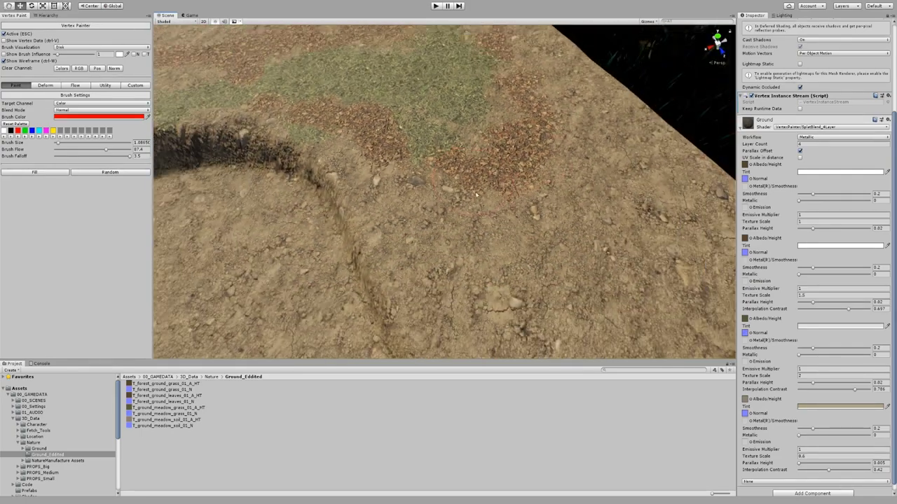
# Paint strips of leaves across the bare soil between the grass and the outer edge of the ground.
pyautogui.moveTo(482, 198)
pyautogui.mouseDown()
pyautogui.moveTo(470, 284)
pyautogui.moveTo(452, 210)
pyautogui.mouseUp()
pyautogui.moveTo(489, 256)
pyautogui.keyDown('alt'); pyautogui.mouseDown()
pyautogui.moveTo(586, 204)
pyautogui.moveTo(625, 216)
pyautogui.mouseUp(); pyautogui.keyUp('alt')
pyautogui.moveTo(604, 166)
pyautogui.mouseDown()
pyautogui.moveTo(585, 151)
pyautogui.moveTo(618, 179)
pyautogui.mouseUp()
# Lower the brush flow to 38.9, paint a sparse leaf patch on the bare soil, and inspect its blending up close.
pyautogui.moveTo(84, 150); pyautogui.dragTo(79, 151)
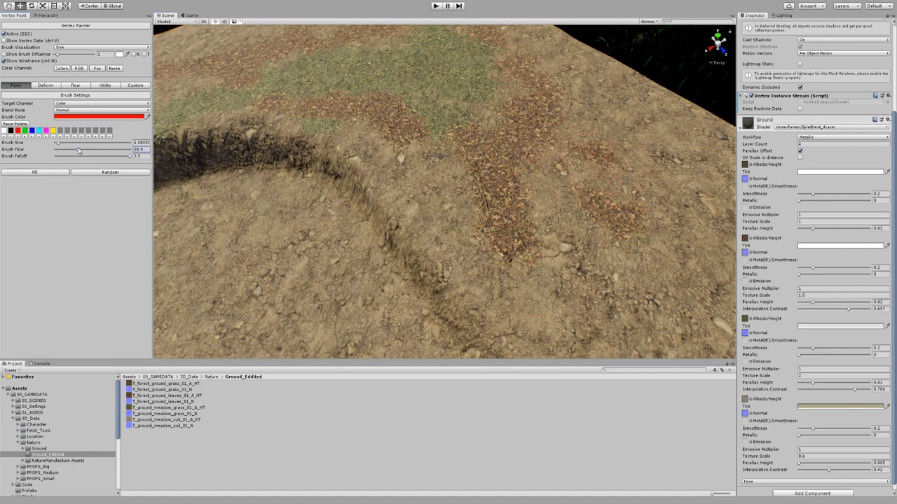
pyautogui.moveTo(600, 296); pyautogui.dragTo(652, 245)
pyautogui.moveTo(677, 243)
pyautogui.mouseDown(button='middle')
pyautogui.moveTo(570, 190)
pyautogui.moveTo(619, 157)
pyautogui.mouseUp(button='middle')
pyautogui.scroll(5, 570, 189)
pyautogui.scroll(2, 619, 157)
pyautogui.keyDown('alt'); pyautogui.moveTo(619, 157); pyautogui.dragTo(623, 153); pyautogui.keyUp('alt')
pyautogui.scroll(3, 617, 161)
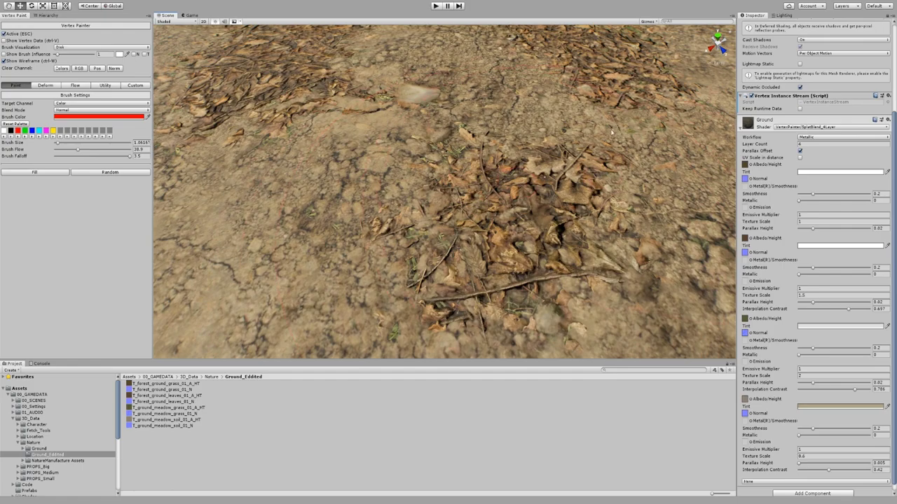
# Inspect the painted leaf patches on the bare soil from farther away and up close.
pyautogui.scroll(-3, 612, 130)
pyautogui.moveTo(612, 130); pyautogui.dragTo(591, 157, button='middle')
pyautogui.moveTo(431, 184); pyautogui.dragTo(521, 197, button='middle')
pyautogui.scroll(3, 521, 198)
pyautogui.scroll(8, 491, 210)
pyautogui.scroll(-8, 475, 214)
pyautogui.scroll(-4, 334, 179)
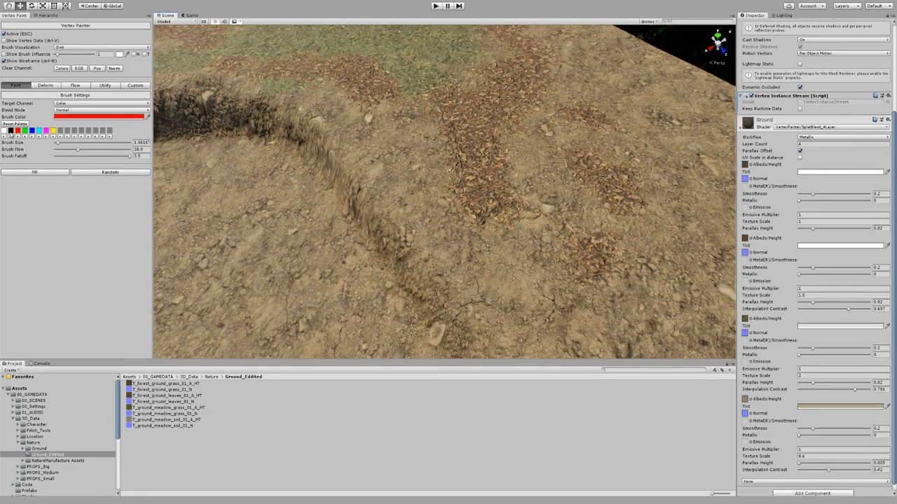
# Set the brush color to black and paint the mixed grass layer over the bare soil around the leaf strips and beside the trench edge.
pyautogui.click(10, 130)
pyautogui.moveTo(372, 196)
pyautogui.mouseDown()
pyautogui.moveTo(396, 224)
pyautogui.moveTo(427, 220)
pyautogui.moveTo(378, 162)
pyautogui.moveTo(405, 150)
pyautogui.moveTo(459, 240)
pyautogui.moveTo(585, 234)
pyautogui.moveTo(571, 158)
pyautogui.moveTo(522, 244)
pyautogui.moveTo(522, 148)
pyautogui.moveTo(606, 223)
pyautogui.moveTo(634, 277)
pyautogui.moveTo(501, 303)
pyautogui.moveTo(596, 351)
pyautogui.mouseUp()
pyautogui.moveTo(397, 130); pyautogui.dragTo(396, 147)
pyautogui.moveTo(590, 138)
pyautogui.mouseDown()
pyautogui.moveTo(704, 187)
pyautogui.moveTo(629, 81)
pyautogui.moveTo(602, 69)
pyautogui.mouseUp()
pyautogui.moveTo(601, 67); pyautogui.dragTo(537, 86, button='middle')
pyautogui.moveTo(706, 250)
pyautogui.mouseDown()
pyautogui.moveTo(662, 246)
pyautogui.moveTo(592, 270)
pyautogui.moveTo(653, 256)
pyautogui.moveTo(676, 221)
pyautogui.mouseUp()
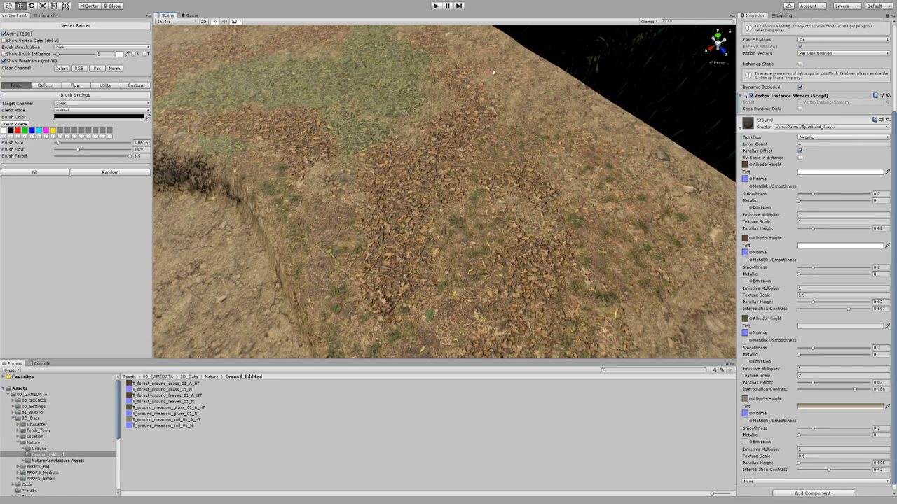
# Examine the blended ground layers around the trench and the steep trench wall near the fence.
pyautogui.moveTo(431, 111); pyautogui.dragTo(446, 170, button='middle')
pyautogui.scroll(-3, 446, 170)
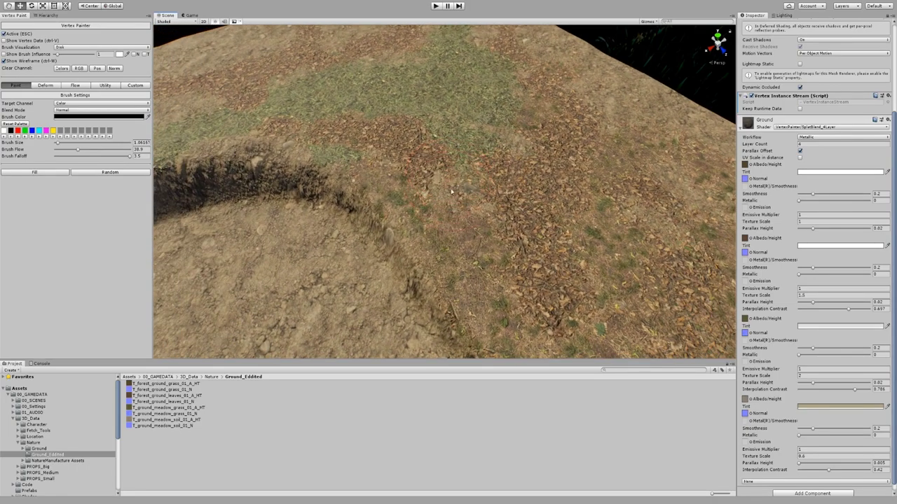
pyautogui.scroll(3, 518, 189)
pyautogui.keyDown('alt'); pyautogui.moveTo(371, 195); pyautogui.dragTo(483, 136); pyautogui.keyUp('alt')
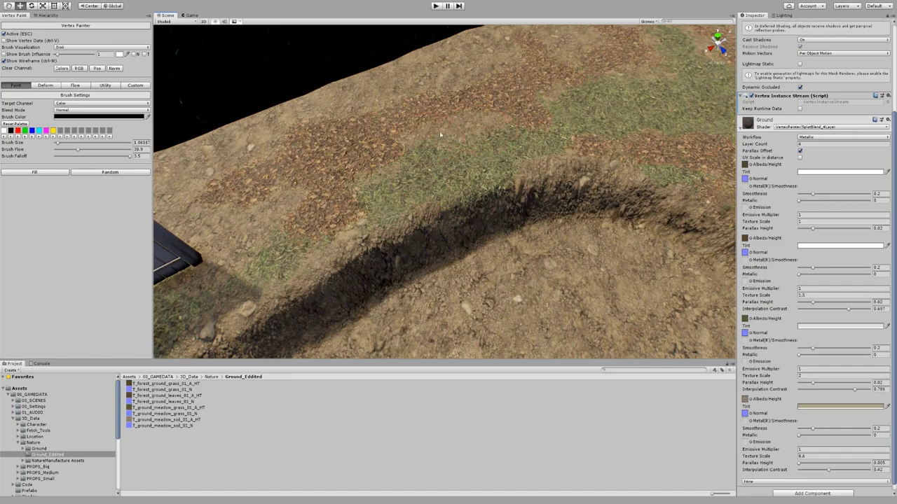
pyautogui.keyDown('alt'); pyautogui.moveTo(302, 217); pyautogui.dragTo(420, 188); pyautogui.keyUp('alt')
pyautogui.moveTo(403, 205); pyautogui.dragTo(584, 135, button='middle')
pyautogui.scroll(3, 584, 136)
pyautogui.keyDown('alt'); pyautogui.moveTo(585, 136); pyautogui.dragTo(548, 104); pyautogui.keyUp('alt')
pyautogui.keyDown('alt'); pyautogui.moveTo(529, 158); pyautogui.dragTo(512, 116); pyautogui.keyUp('alt')
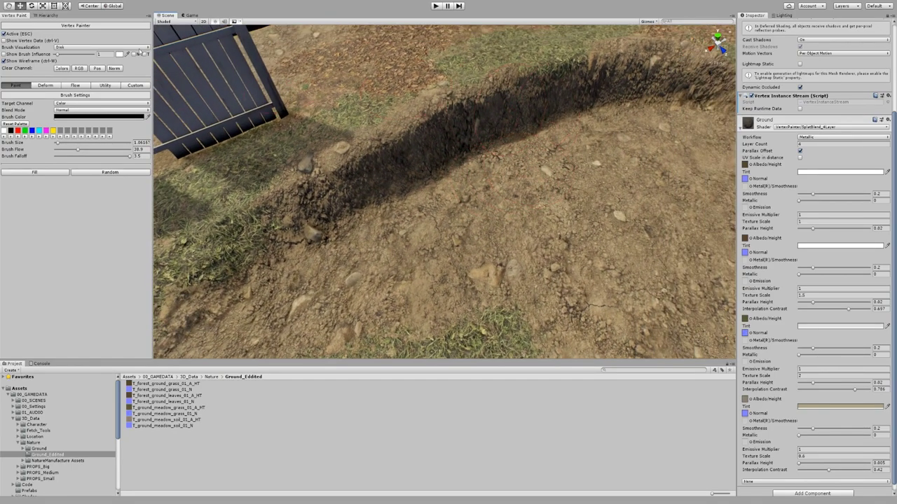
# Deactivate the Vertex Painter and search the NatureManufacture Assets folder for cliff, filtered to prefabs.
pyautogui.click(8, 34)
pyautogui.scroll(5, 796, 33)
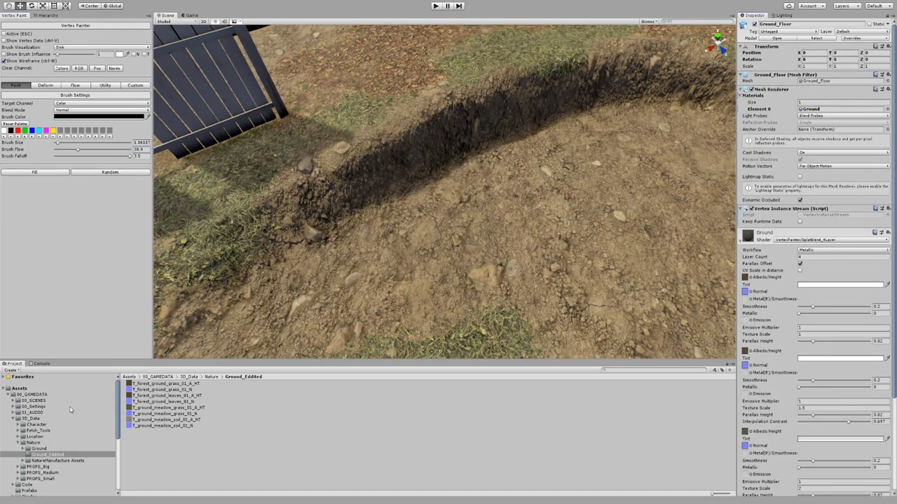
pyautogui.click(19, 444)
pyautogui.click(19, 444)
pyautogui.click(23, 460)
pyautogui.click(102, 461)
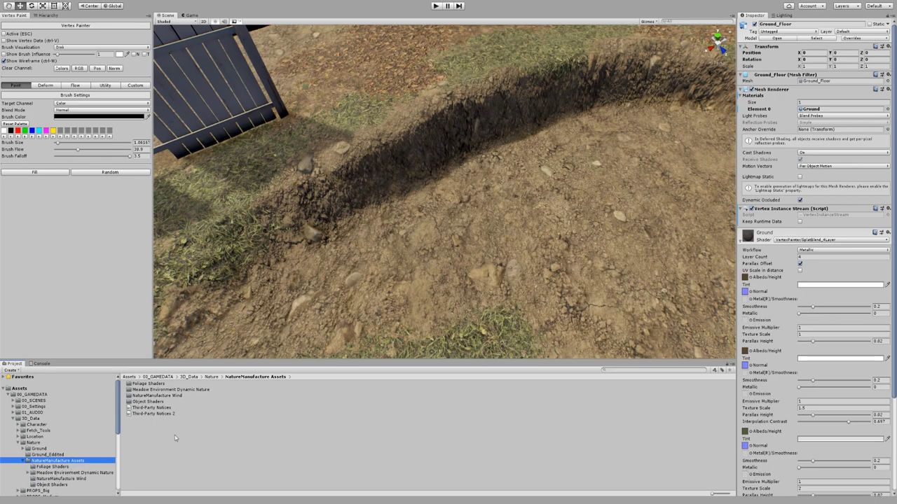
pyautogui.click(630, 377)
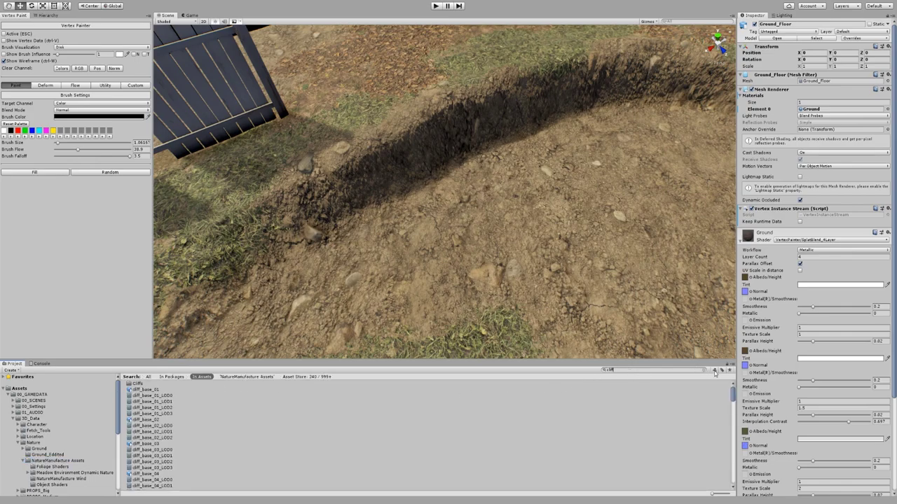
pyautogui.click(726, 438)
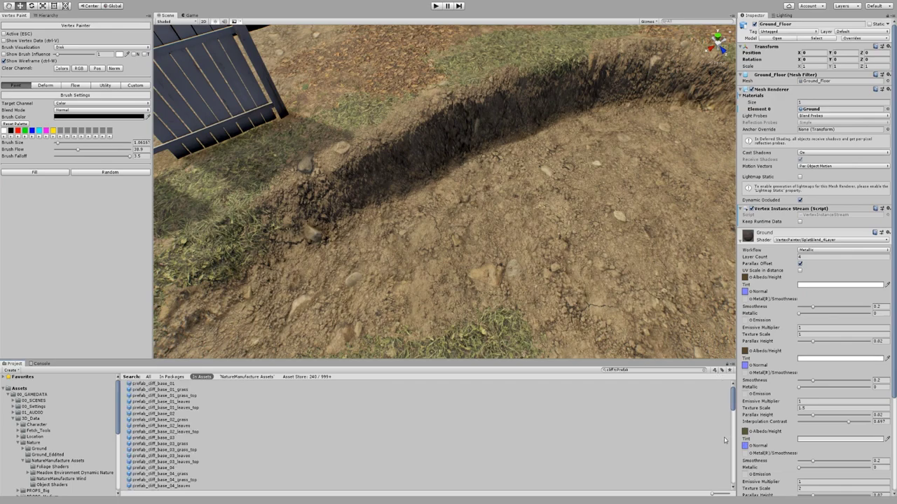
# Preview the first cliff base prefabs and look through the rest of the cliff prefab results.
pyautogui.click(174, 385)
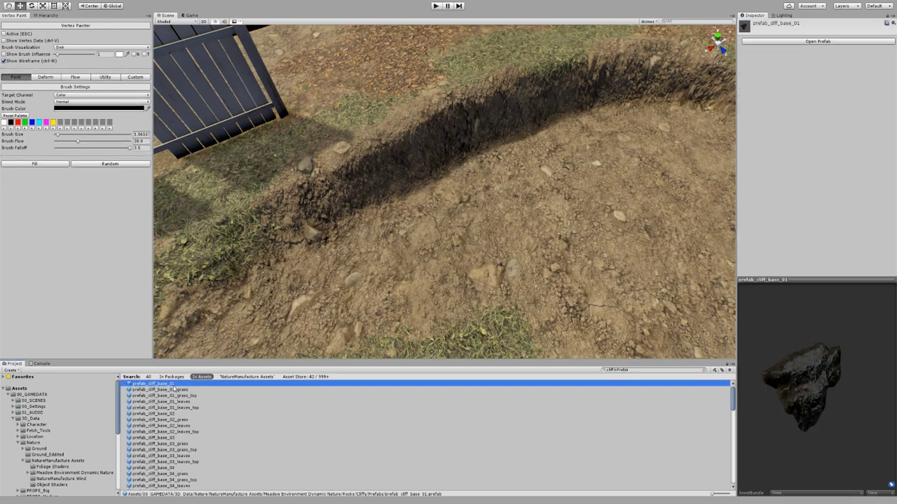
pyautogui.click(176, 391)
pyautogui.click(177, 403)
pyautogui.click(178, 414)
pyautogui.scroll(-3, 183, 426)
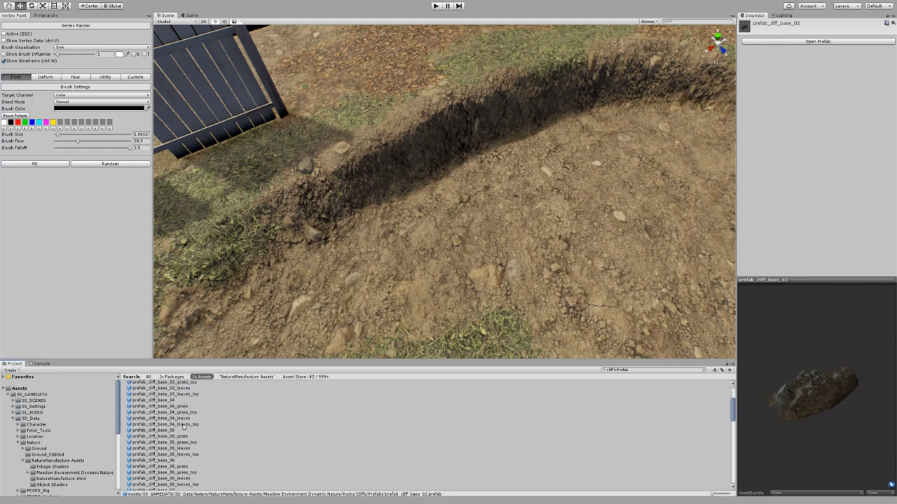
pyautogui.scroll(-5, 183, 426)
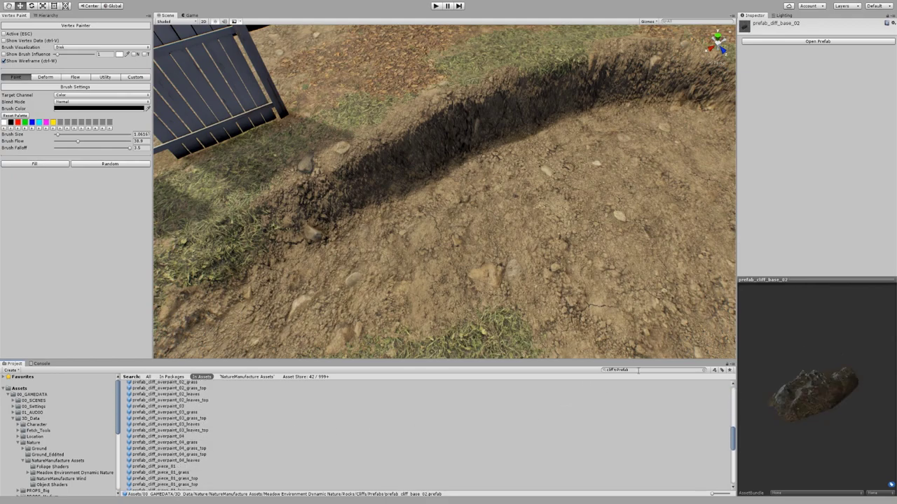
# Search the assets for sandy and preview the sandy_slope_01 and sandy_slope_03 models.
pyautogui.moveTo(638, 371); pyautogui.dragTo(574, 369)
pyautogui.write('d')
pyautogui.write('sandy')
pyautogui.scroll(3, 374, 413)
pyautogui.click(144, 424)
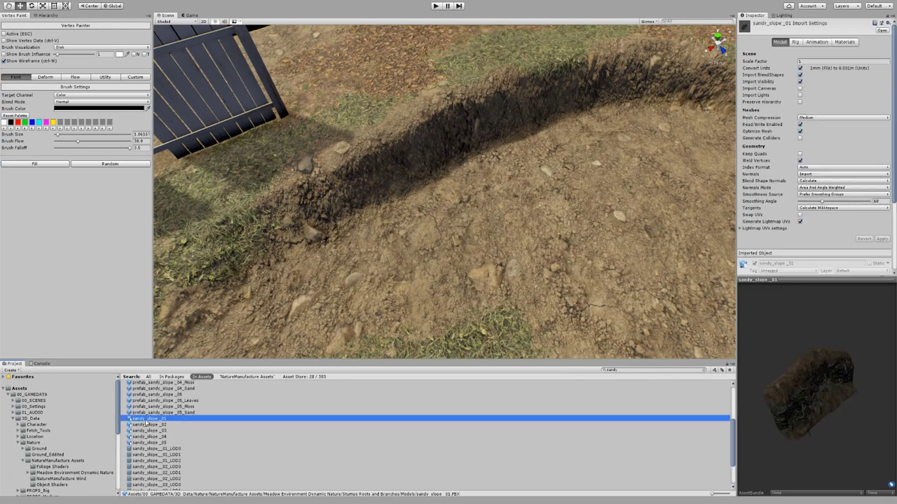
pyautogui.click(147, 430)
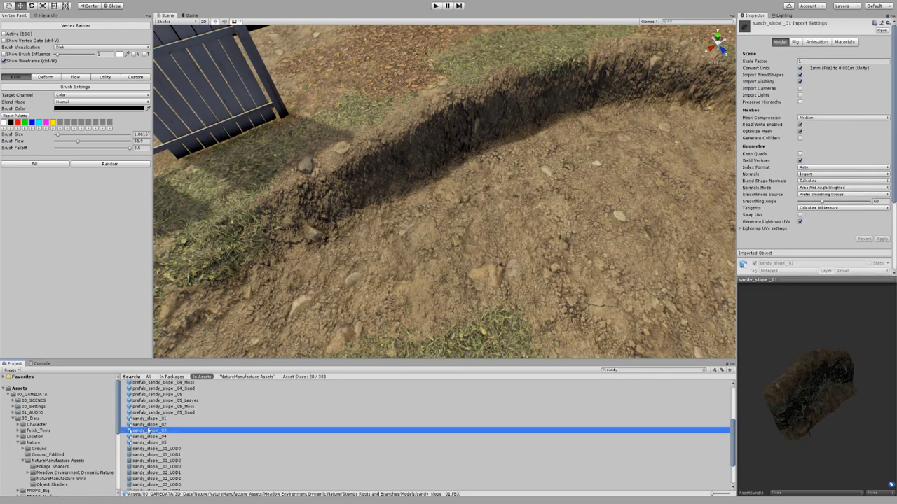
# Clear the search, open the Prefabs folder of Stumps Roots and Branches, and preview the second sandy slope prefab.
pyautogui.click(705, 371)
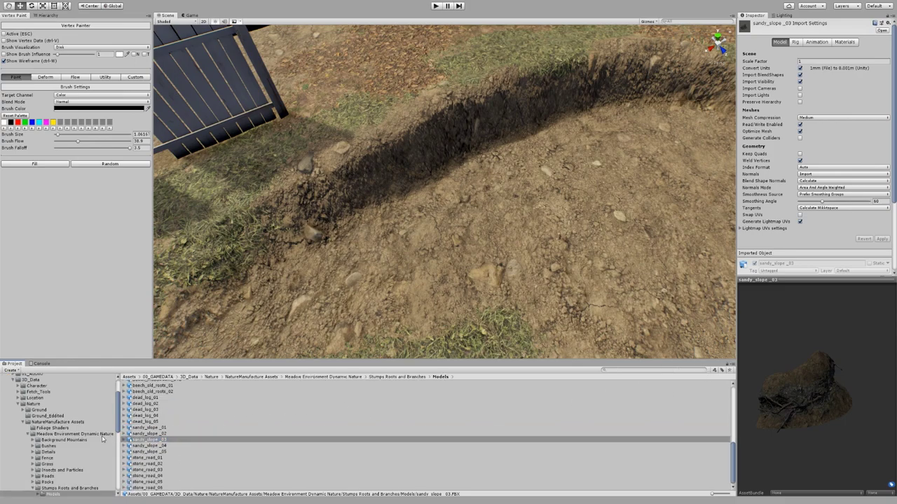
pyautogui.scroll(-3, 102, 439)
pyautogui.click(53, 433)
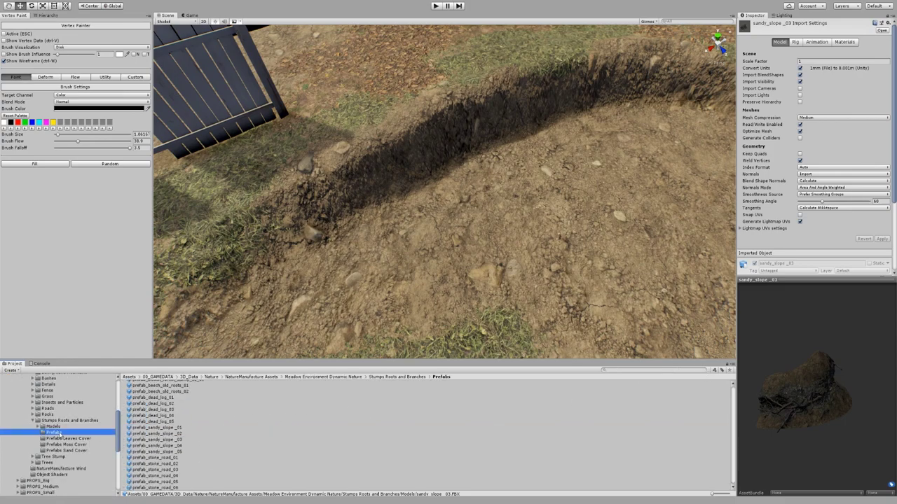
pyautogui.click(173, 433)
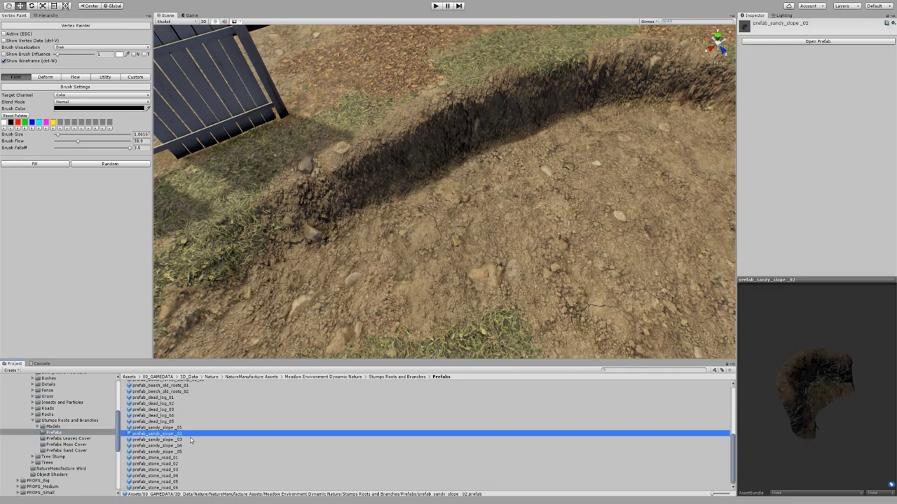
pyautogui.scroll(10, 185, 440)
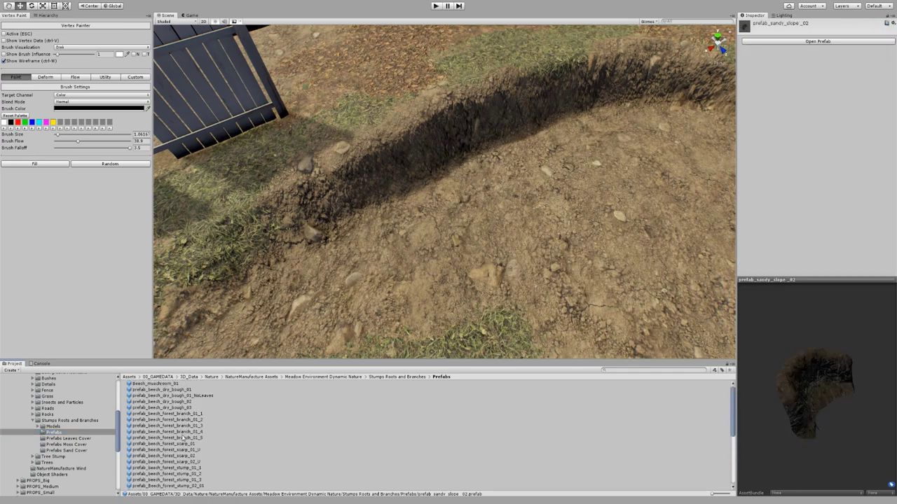
# Browse the moss, leaves and sand cover prefab folders, previewing the sandy slope and beech root variants with sand cover.
pyautogui.click(68, 444)
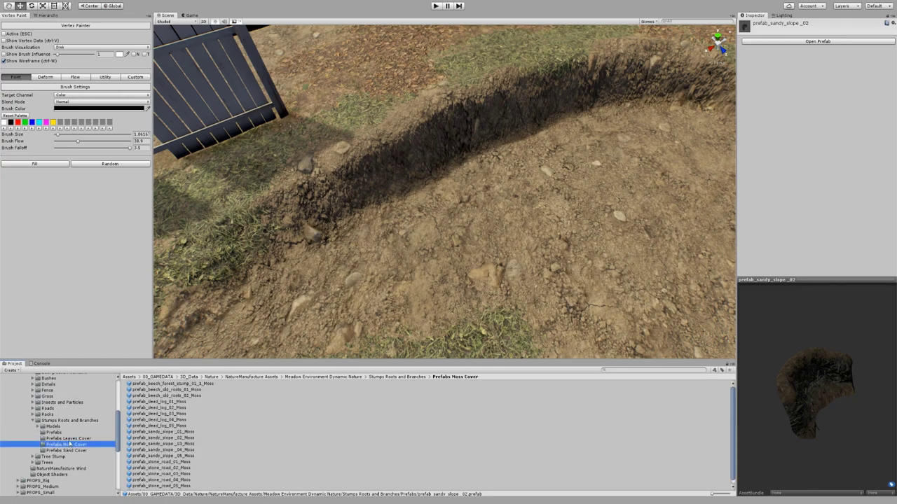
pyautogui.press('Up')
pyautogui.click(72, 449)
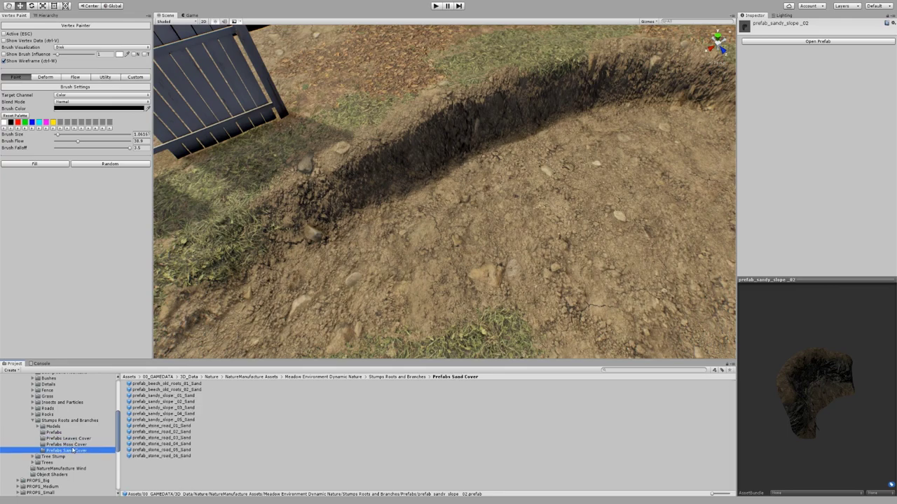
pyautogui.click(199, 396)
pyautogui.click(189, 408)
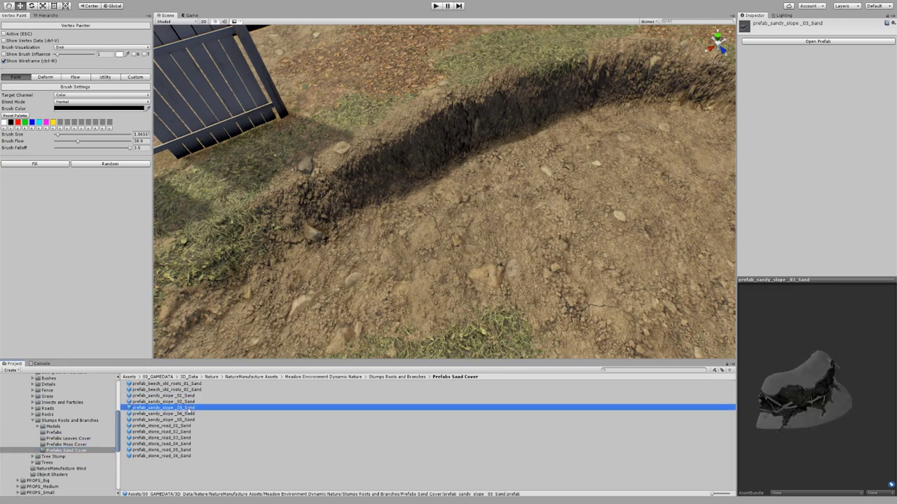
pyautogui.click(190, 413)
pyautogui.click(190, 419)
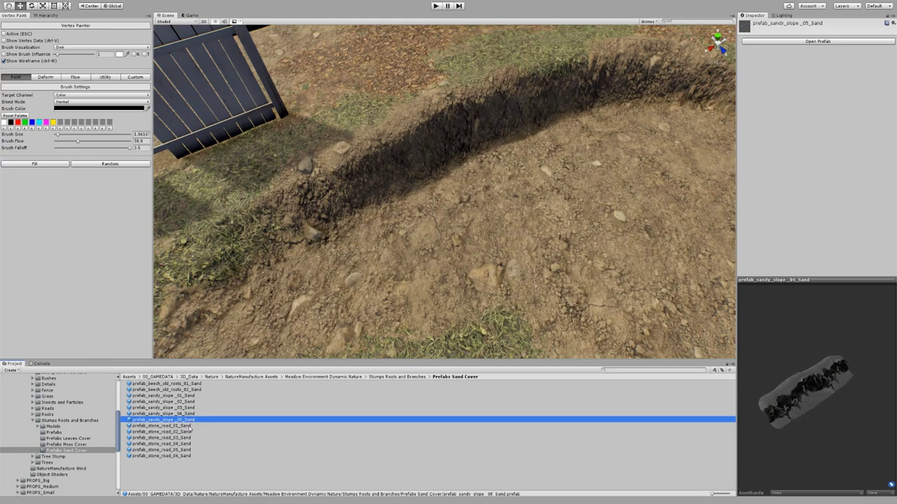
pyautogui.click(190, 396)
pyautogui.click(193, 390)
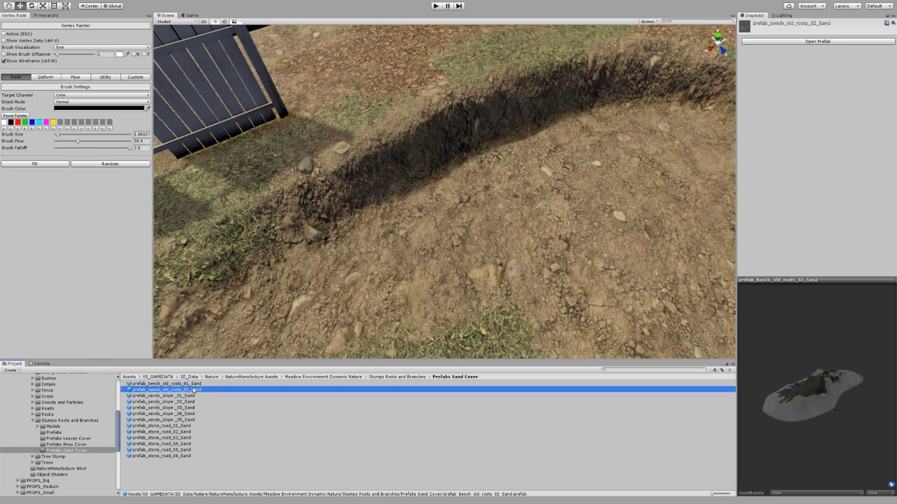
pyautogui.click(190, 396)
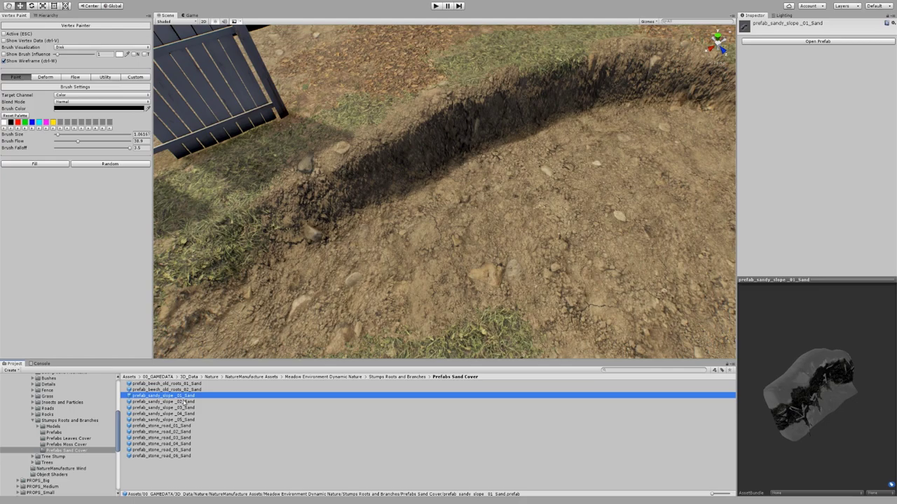
# Place prefab_sandy_slope_01_Sand in the scene and move it up against the trench wall.
pyautogui.moveTo(187, 398); pyautogui.dragTo(468, 216)
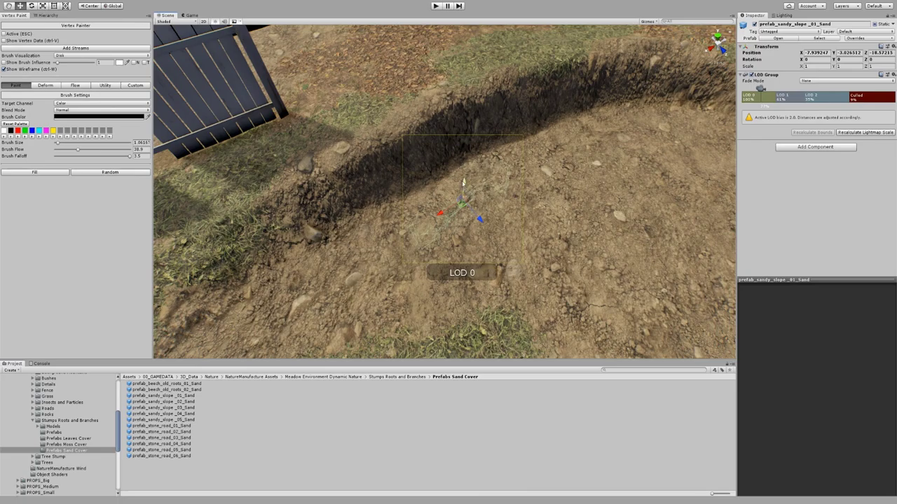
pyautogui.moveTo(462, 182); pyautogui.dragTo(518, 138)
pyautogui.moveTo(518, 138); pyautogui.dragTo(505, 187, button='middle')
pyautogui.keyDown('alt'); pyautogui.moveTo(505, 186); pyautogui.dragTo(512, 207); pyautogui.keyUp('alt')
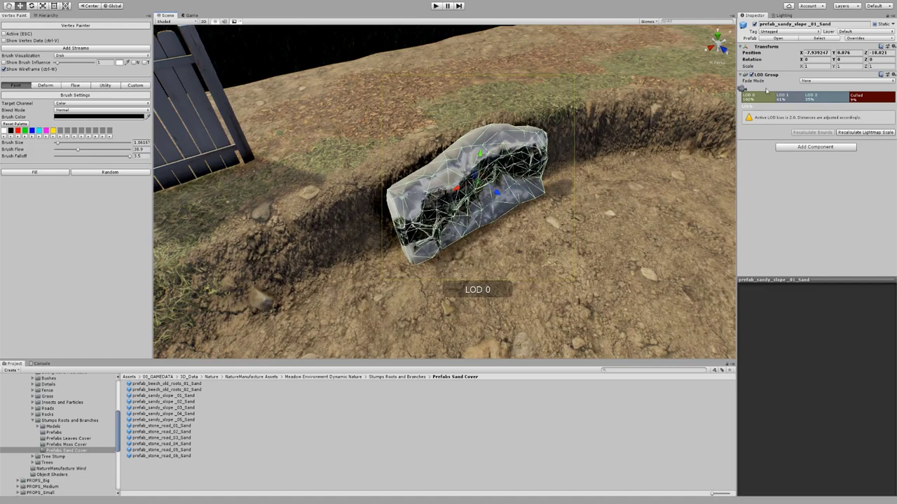
# Disable the slope prefab's LOD Group component and deactivate its LOD1 and LOD2 child objects.
pyautogui.click(47, 15)
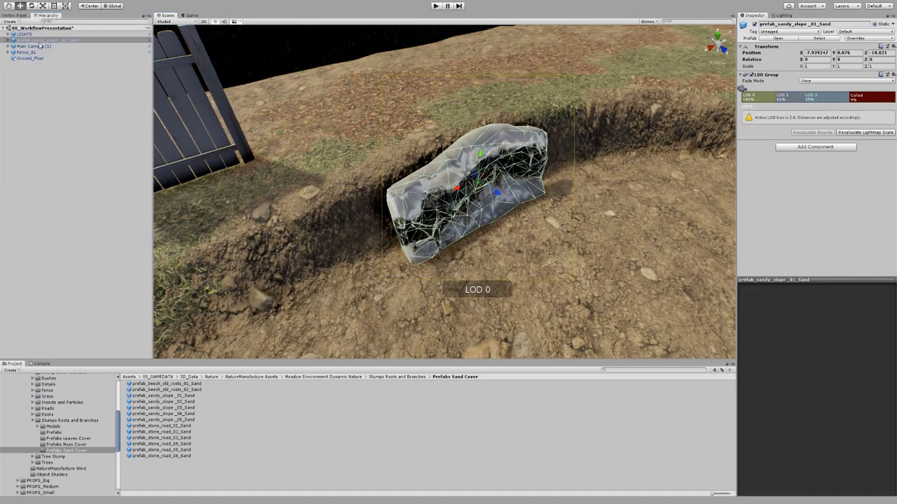
pyautogui.click(9, 41)
pyautogui.click(8, 40)
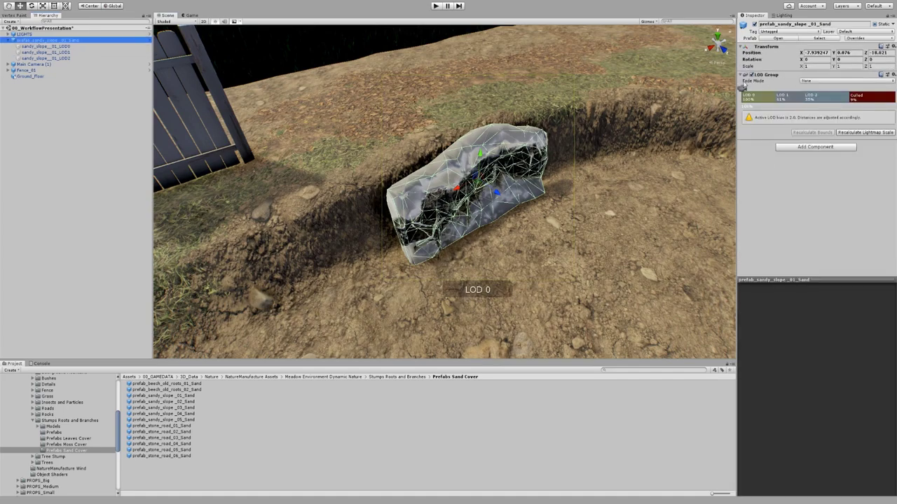
pyautogui.click(53, 51)
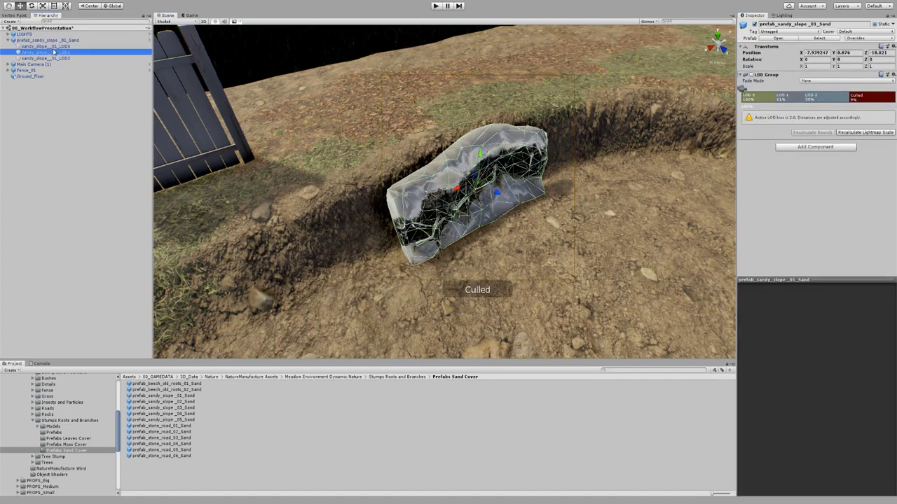
pyautogui.keyDown('shift'); pyautogui.click(50, 58); pyautogui.keyUp('shift')
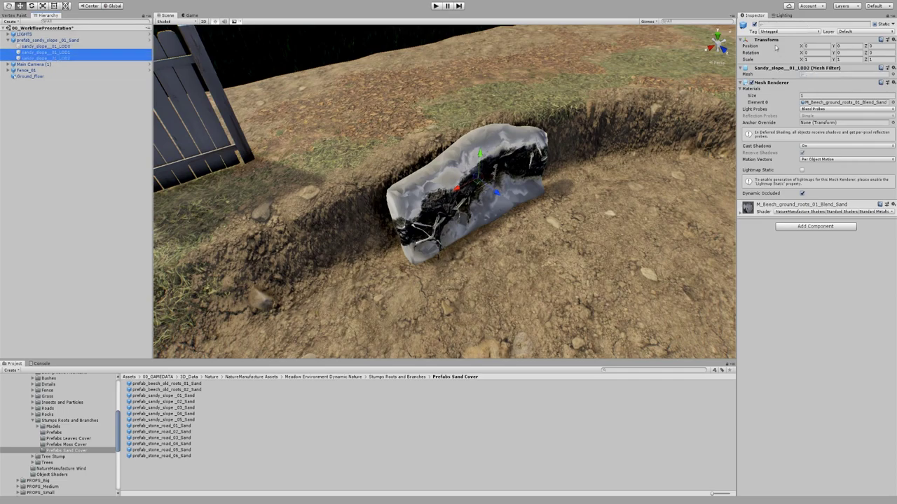
pyautogui.click(754, 24)
# Scale the slope's LOD0 mesh uniformly to 1.41, and rotate and position it to follow the trench wall.
pyautogui.click(47, 46)
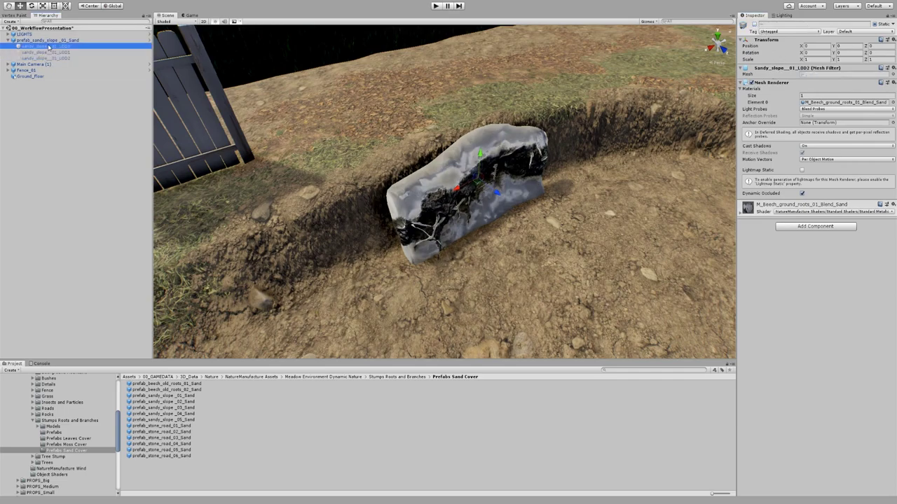
pyautogui.click(741, 202)
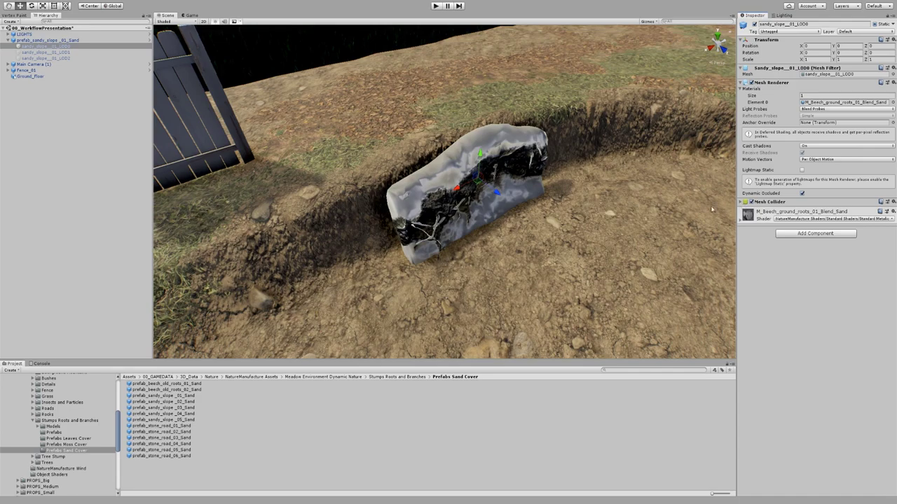
pyautogui.moveTo(520, 183); pyautogui.dragTo(508, 186, button='right')
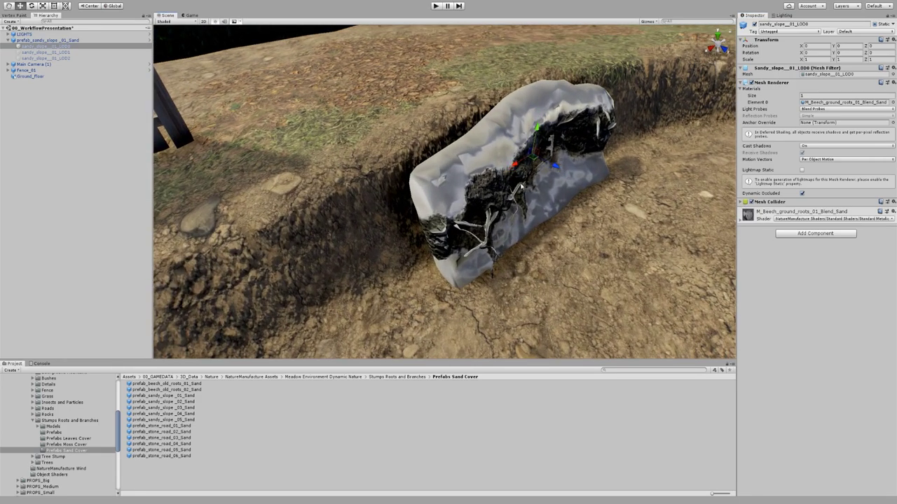
pyautogui.press('r')
pyautogui.moveTo(533, 156); pyautogui.dragTo(636, 185)
pyautogui.press('e')
pyautogui.press('w')
pyautogui.press('e')
pyautogui.press('w')
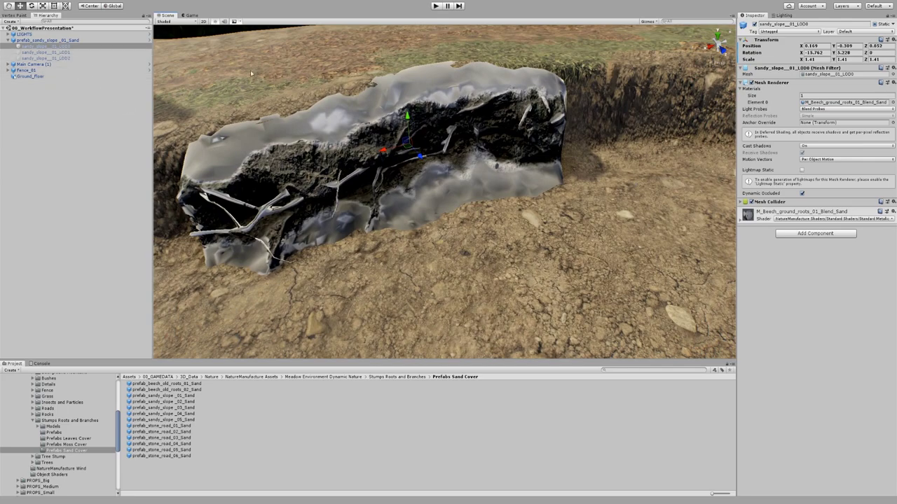
# Locate the slope mesh's material in the project and preview the M_Beech_ground_roots_01 leaves, moss, sand and base variants.
pyautogui.click(818, 103)
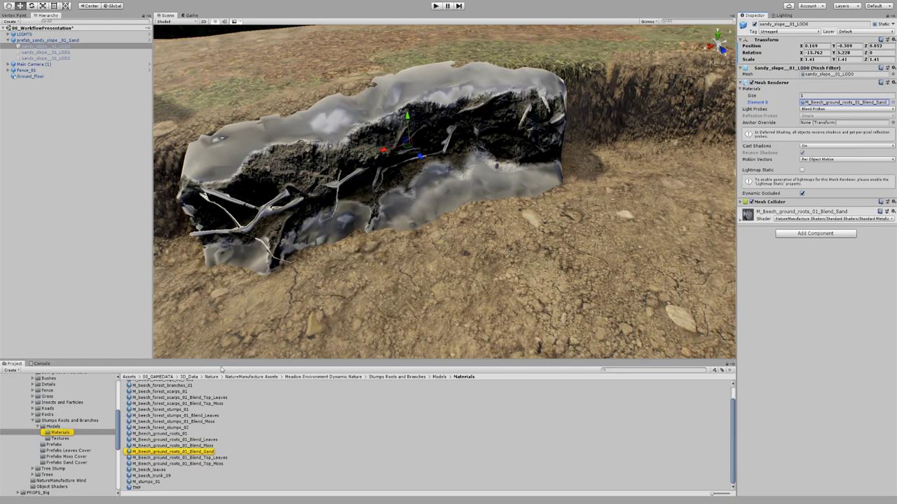
pyautogui.moveTo(225, 361); pyautogui.dragTo(226, 340)
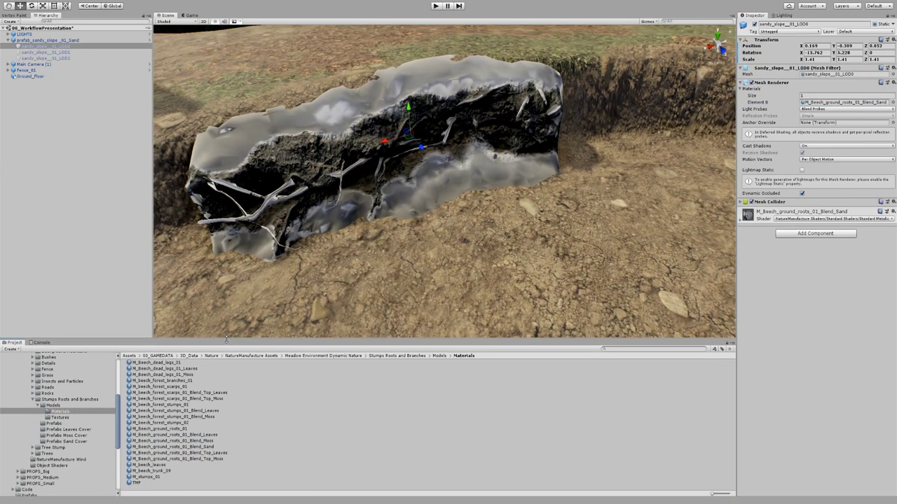
pyautogui.click(215, 453)
pyautogui.click(215, 460)
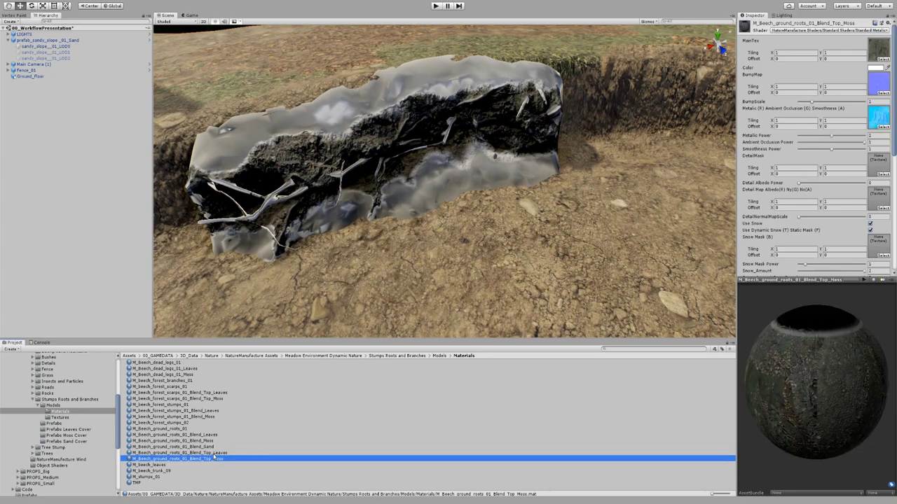
pyautogui.click(214, 454)
pyautogui.click(208, 440)
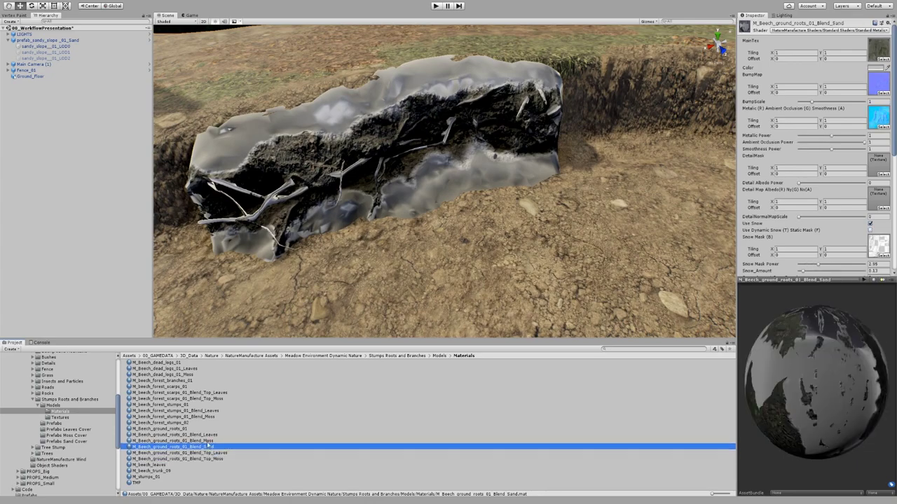
pyautogui.click(206, 435)
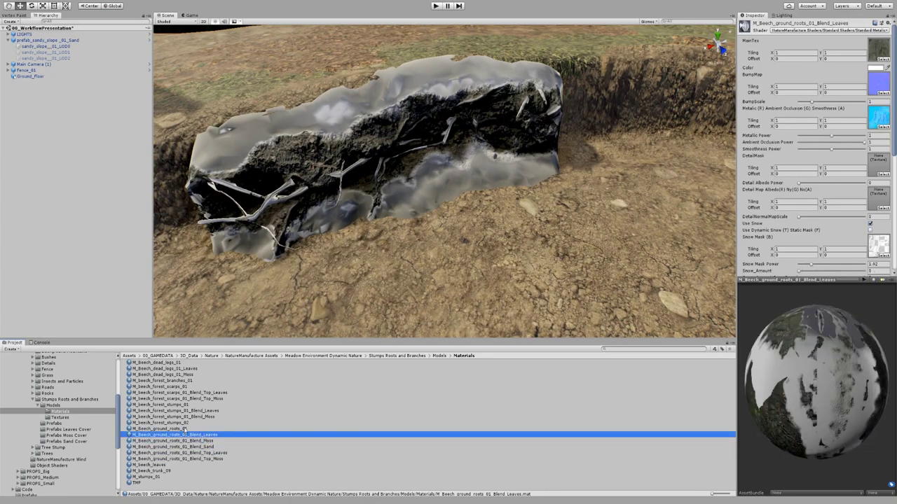
pyautogui.click(184, 429)
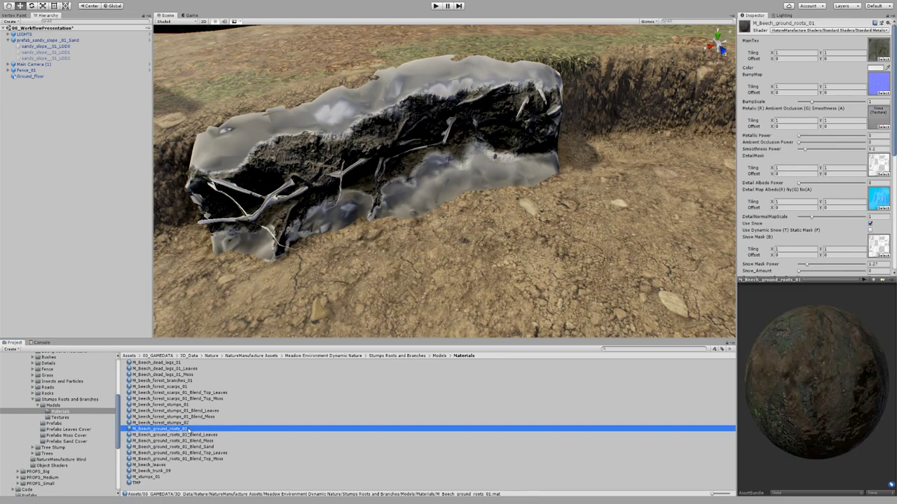
# Assign T_ground_meadow_soil_01_A_HT as Snow Albedo and T_ground_meadow_soil_01_N as Snow Normal in the slope's M_Beech_ground_roots_01_Blend_Sand material.
pyautogui.click(421, 133)
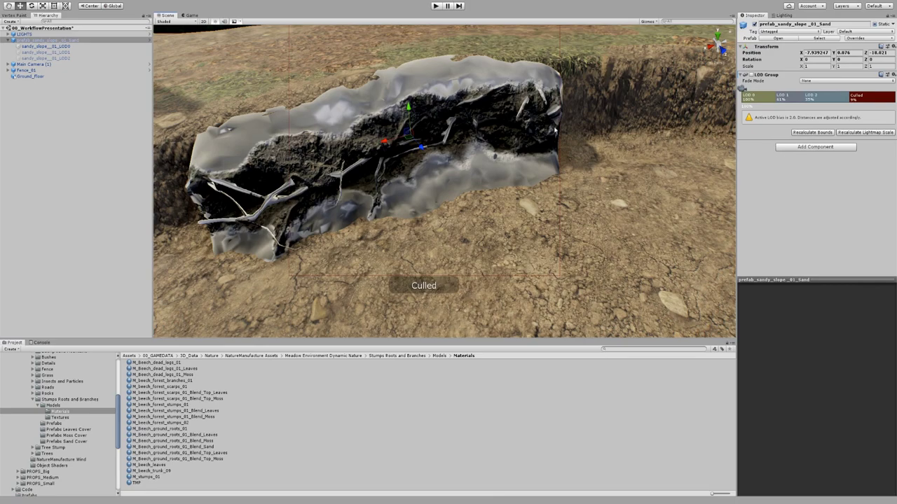
pyautogui.click(524, 133)
pyautogui.click(762, 211)
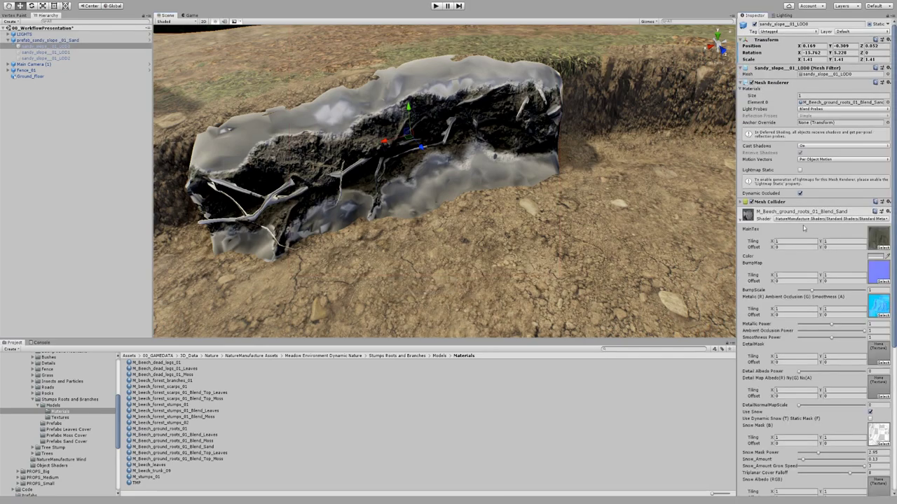
pyautogui.scroll(-6, 841, 238)
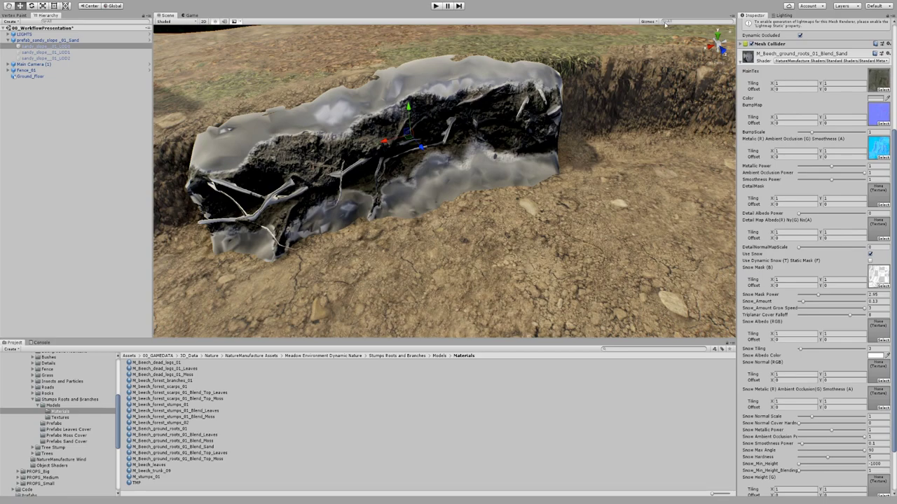
pyautogui.click(878, 225)
pyautogui.scroll(5, 67, 389)
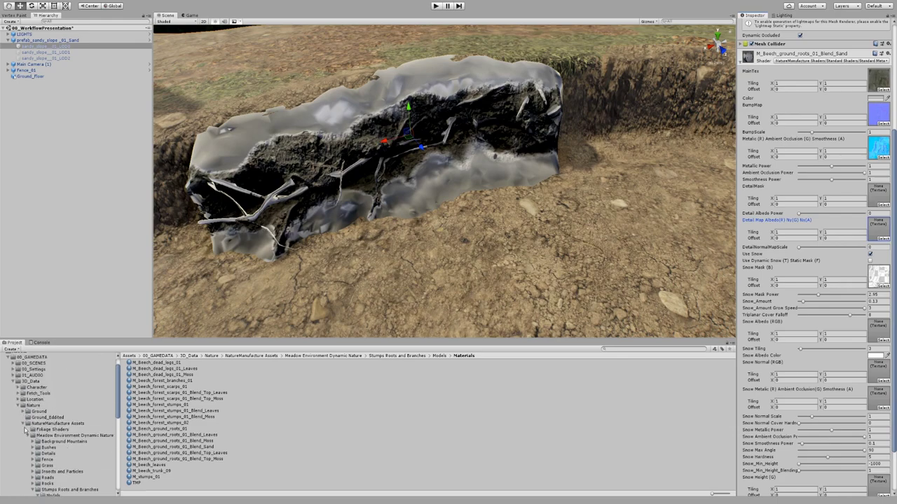
pyautogui.click(28, 417)
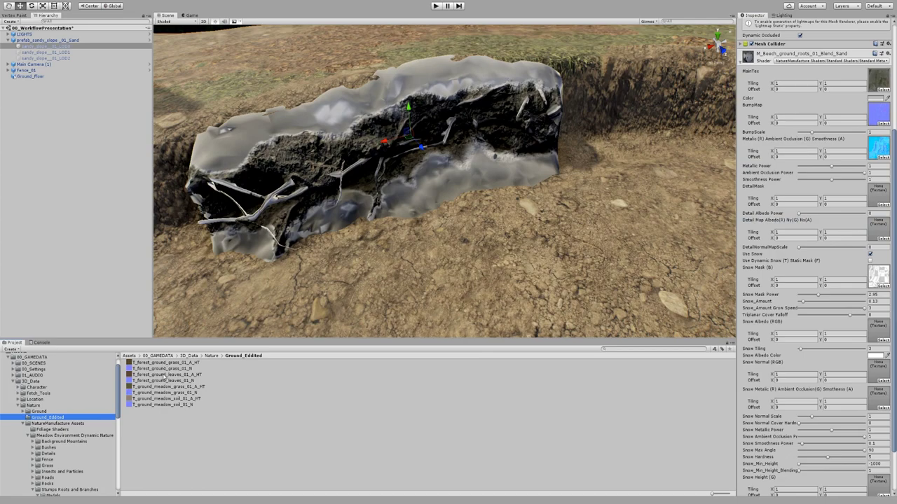
pyautogui.moveTo(163, 397); pyautogui.dragTo(872, 334)
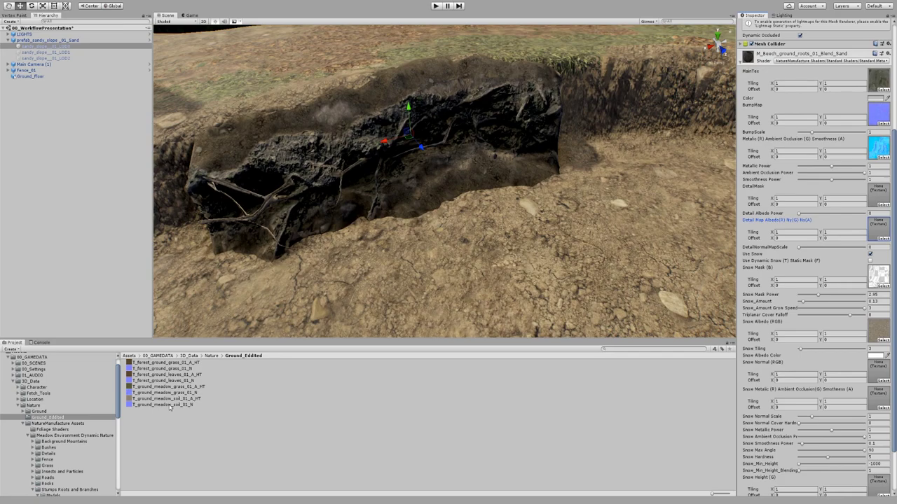
pyautogui.moveTo(170, 405); pyautogui.dragTo(880, 376)
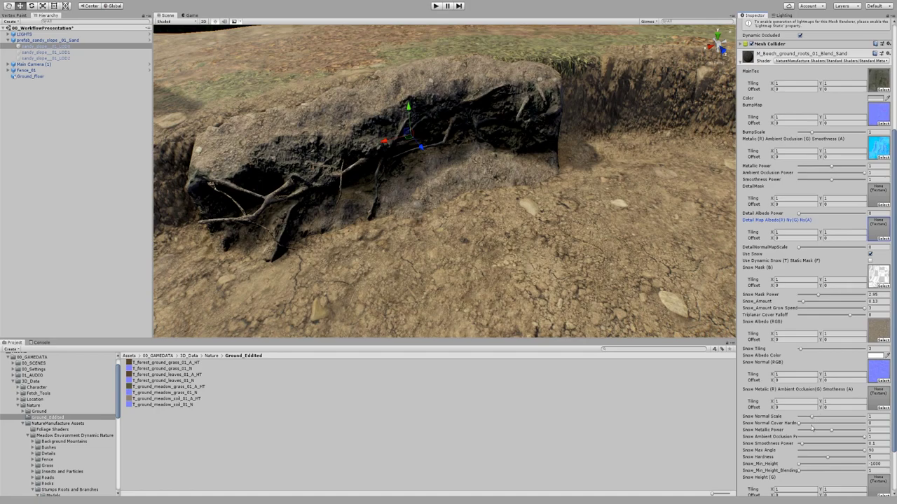
# Set the slope material's Snow Metallic Power to 0 and its Snow Tiling to 1.
pyautogui.moveTo(833, 432); pyautogui.dragTo(792, 435)
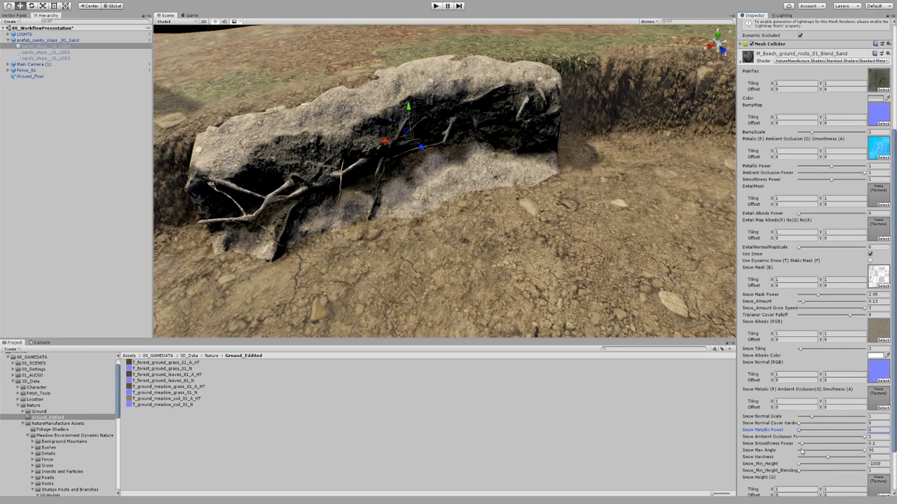
pyautogui.keyDown('alt'); pyautogui.moveTo(374, 210); pyautogui.dragTo(447, 220); pyautogui.keyUp('alt')
pyautogui.scroll(3, 447, 220)
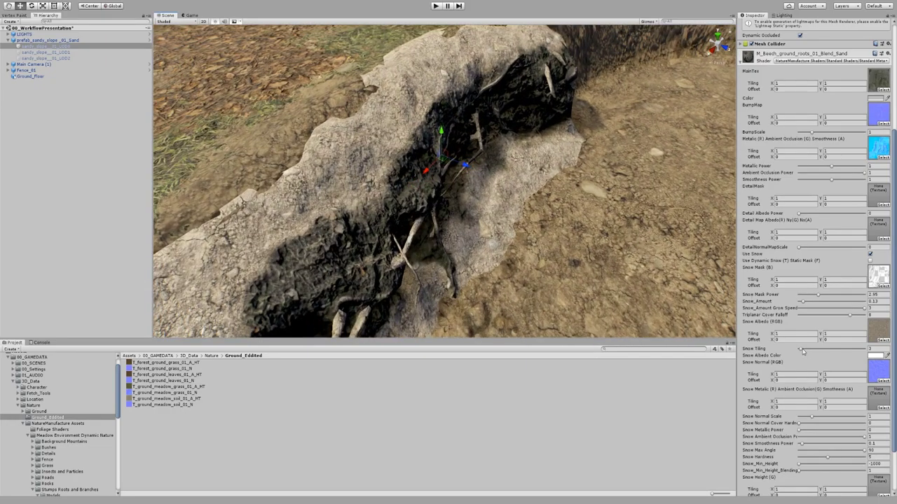
pyautogui.moveTo(801, 350); pyautogui.dragTo(801, 352)
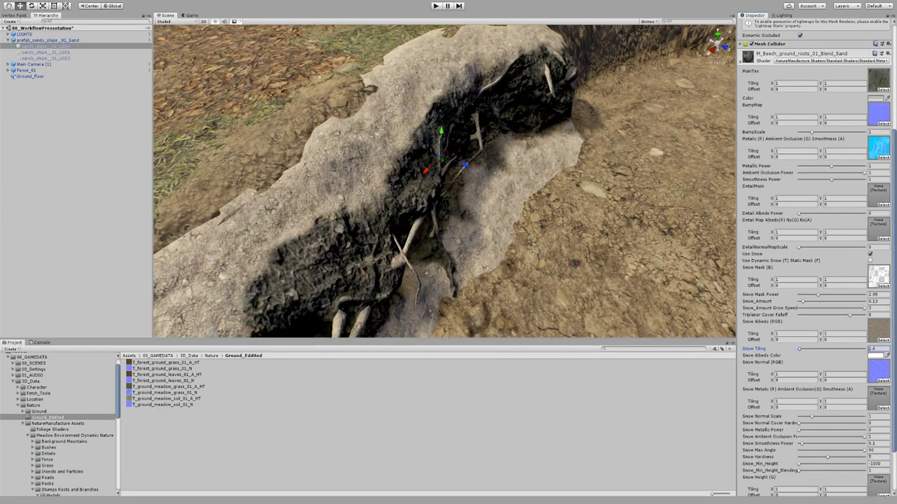
pyautogui.write('1')
pyautogui.keyDown('alt'); pyautogui.moveTo(473, 196); pyautogui.dragTo(496, 188); pyautogui.keyUp('alt')
pyautogui.scroll(-3, 599, 231)
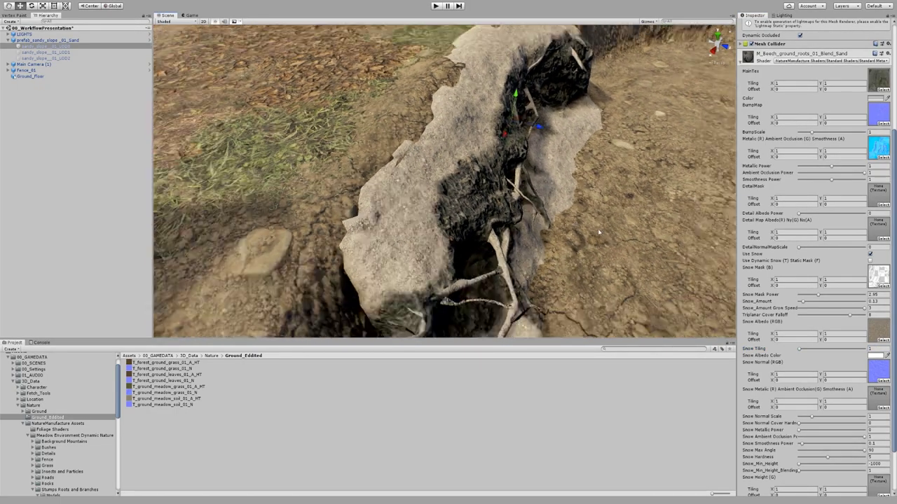
# Enable Lightmap Static on the slope's LOD0 mesh renderer.
pyautogui.scroll(5, 777, 149)
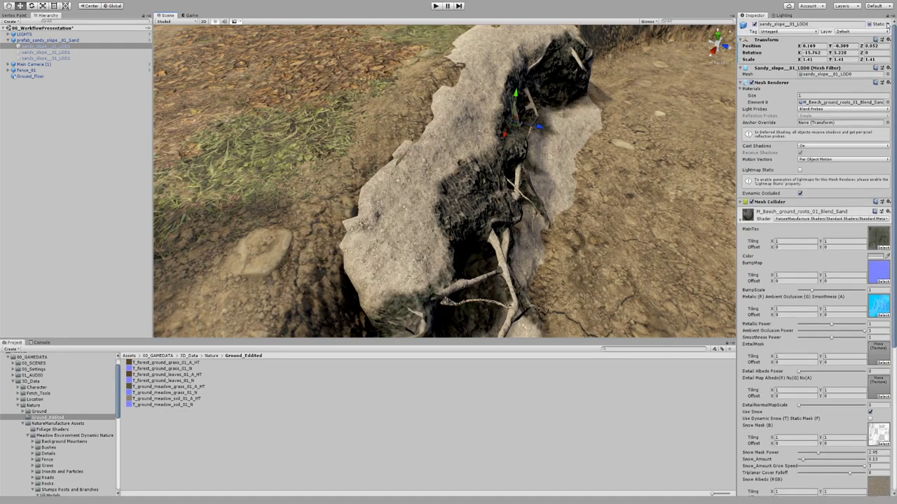
pyautogui.click(799, 169)
pyautogui.keyDown('alt'); pyautogui.moveTo(618, 171); pyautogui.dragTo(550, 183); pyautogui.keyUp('alt')
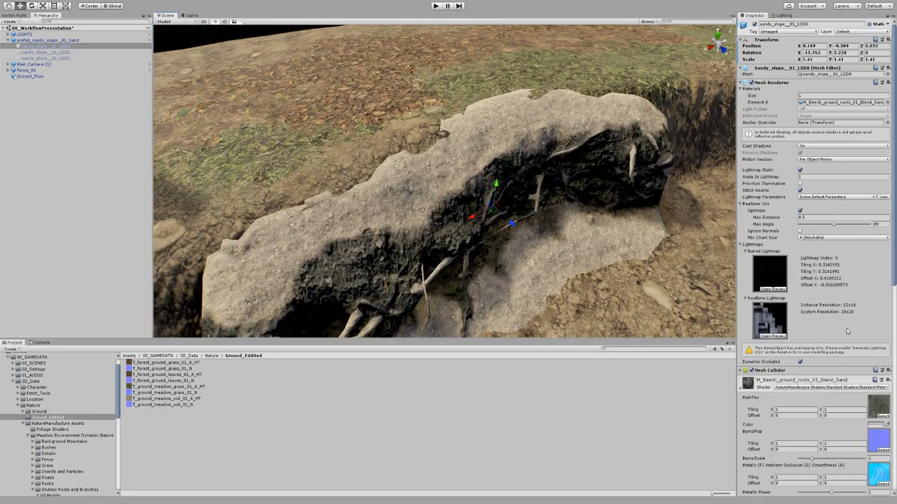
# Darken the slope material's Snow Albedo Color to bring the soil cover closer to the surrounding ground.
pyautogui.scroll(-1, 847, 331)
pyautogui.scroll(-10, 847, 330)
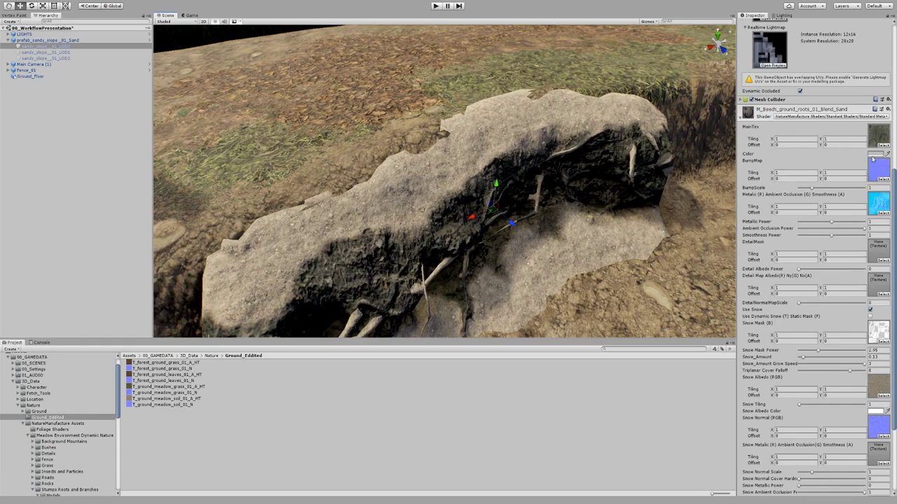
pyautogui.scroll(-3, 884, 309)
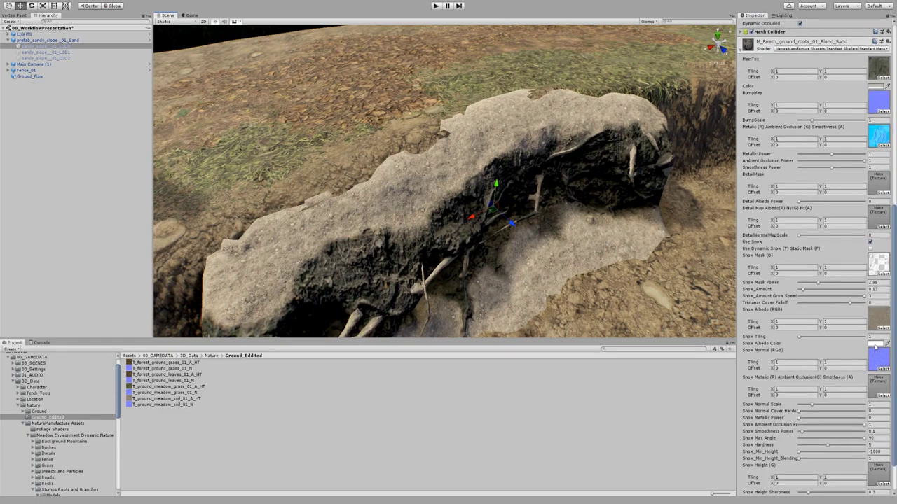
pyautogui.click(875, 346)
pyautogui.click(831, 251)
pyautogui.scroll(-2, 832, 250)
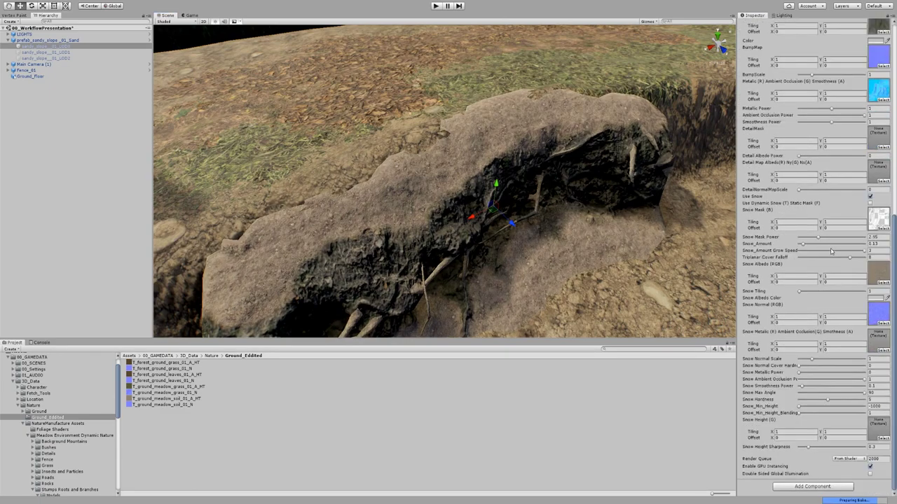
pyautogui.scroll(2, 832, 250)
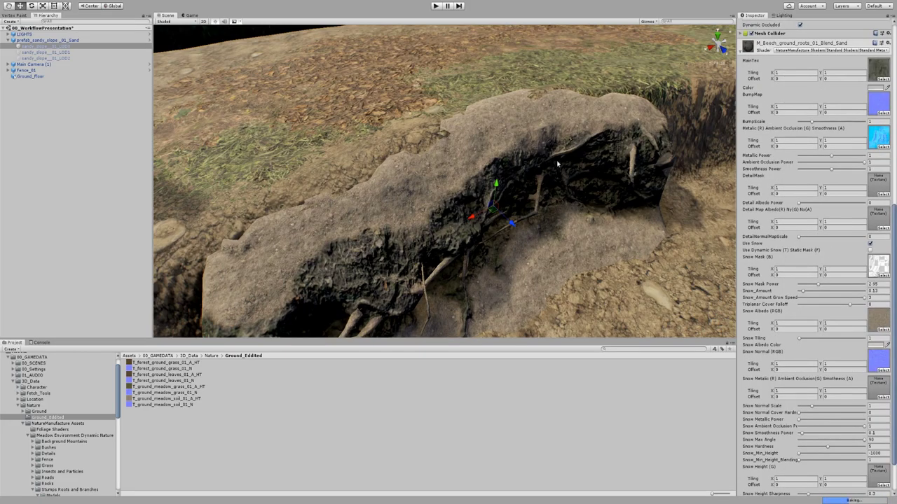
# Set the slope material's Snow Tiling to 2 for denser soil detail.
pyautogui.moveTo(478, 183)
pyautogui.keyDown('alt'); pyautogui.mouseDown()
pyautogui.moveTo(448, 185)
pyautogui.moveTo(477, 188)
pyautogui.mouseUp(); pyautogui.keyUp('alt')
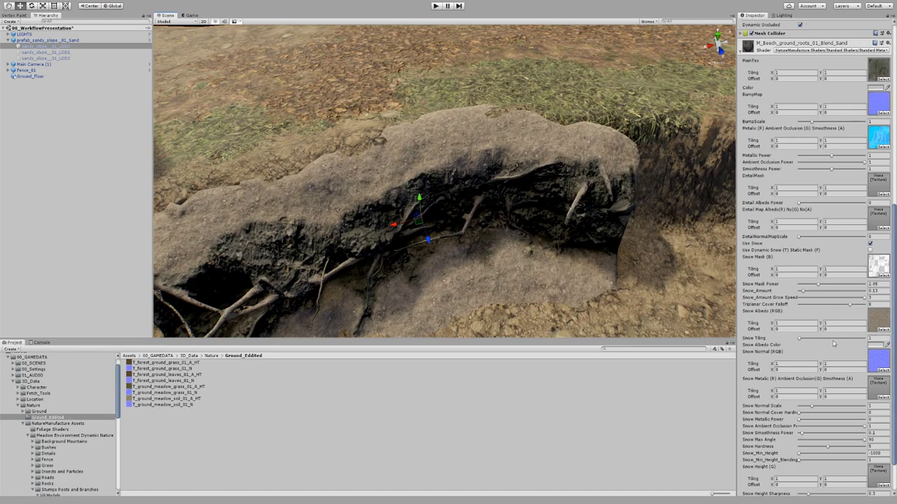
pyautogui.moveTo(800, 339); pyautogui.dragTo(802, 339)
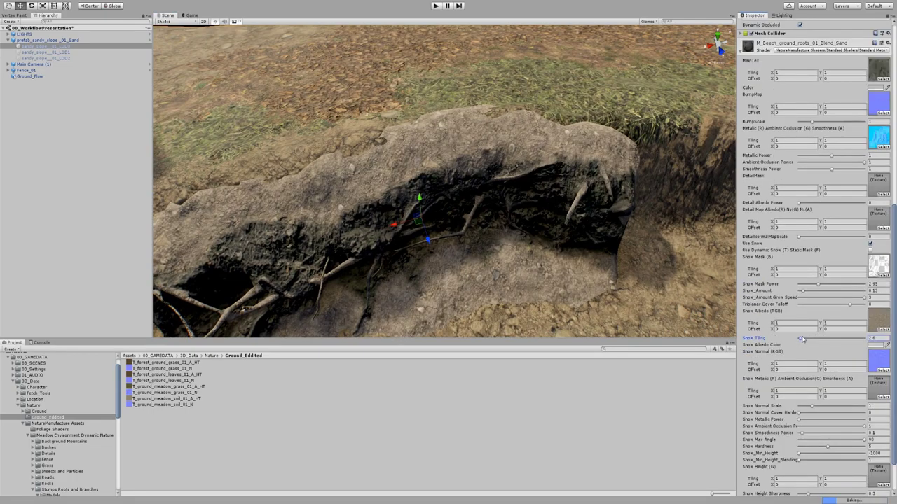
pyautogui.click(873, 339)
pyautogui.write('2')
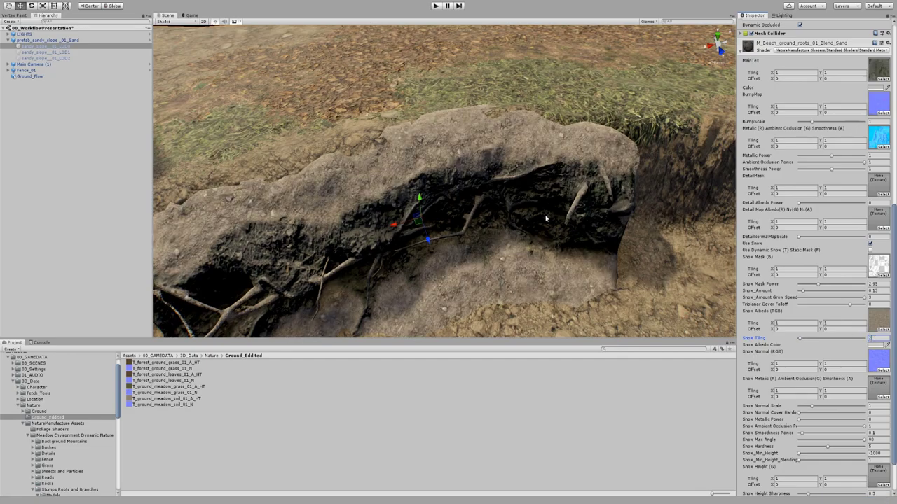
pyautogui.keyDown('alt'); pyautogui.moveTo(504, 179); pyautogui.dragTo(561, 179); pyautogui.keyUp('alt')
pyautogui.scroll(-3, 533, 172)
pyautogui.moveTo(527, 175); pyautogui.dragTo(560, 168, button='middle')
pyautogui.keyDown('alt'); pyautogui.moveTo(560, 167); pyautogui.dragTo(539, 182); pyautogui.keyUp('alt')
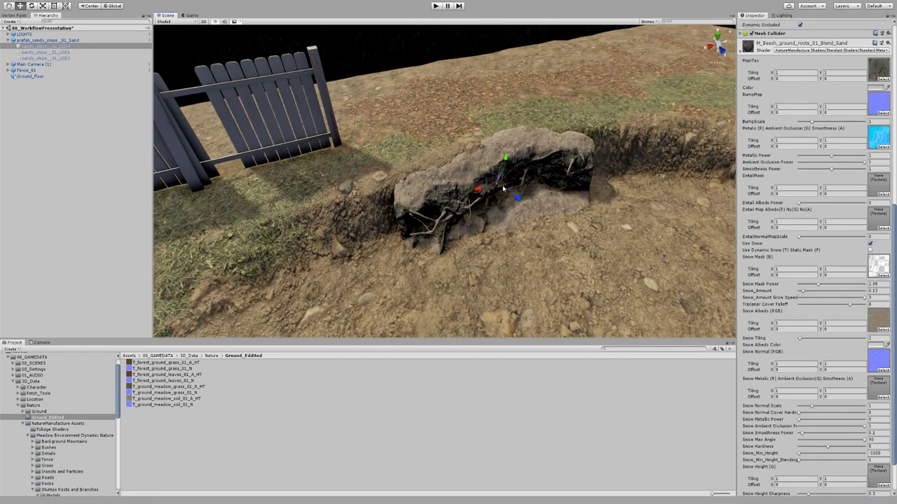
# Duplicate the slope's LOD0 mesh, move the copy along the trench wall beside the original and rotate it to about 35.2 on Y.
pyautogui.click(103, 46)
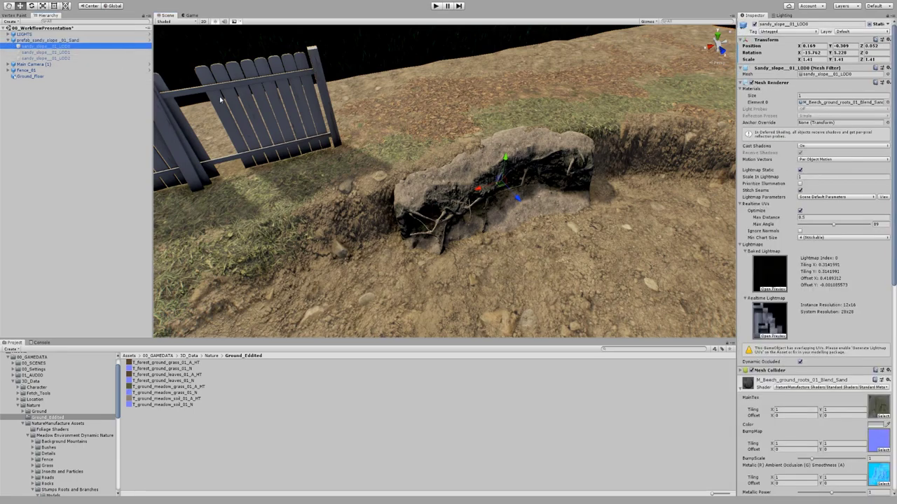
pyautogui.hotkey('ctrl', 'd')
pyautogui.moveTo(500, 188); pyautogui.dragTo(635, 183)
pyautogui.press('f')
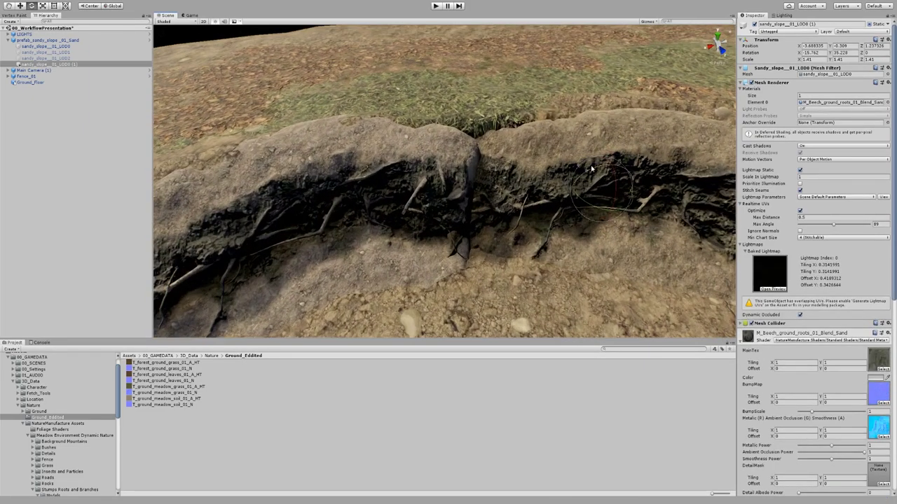
# Scale the duplicated slope uniformly to about 1.51, shift it to overlap the first one and rotate it to about 23.8 on Y.
pyautogui.moveTo(601, 191); pyautogui.dragTo(605, 189)
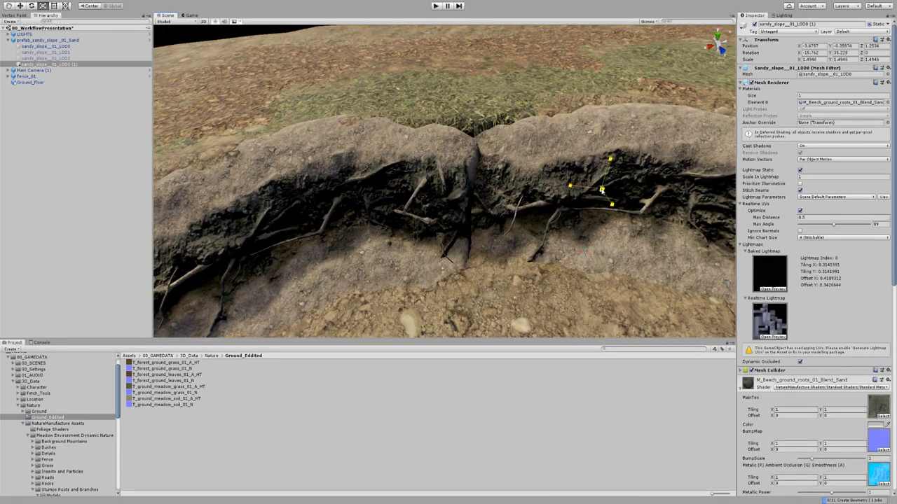
pyautogui.moveTo(616, 131); pyautogui.dragTo(627, 178, button='middle')
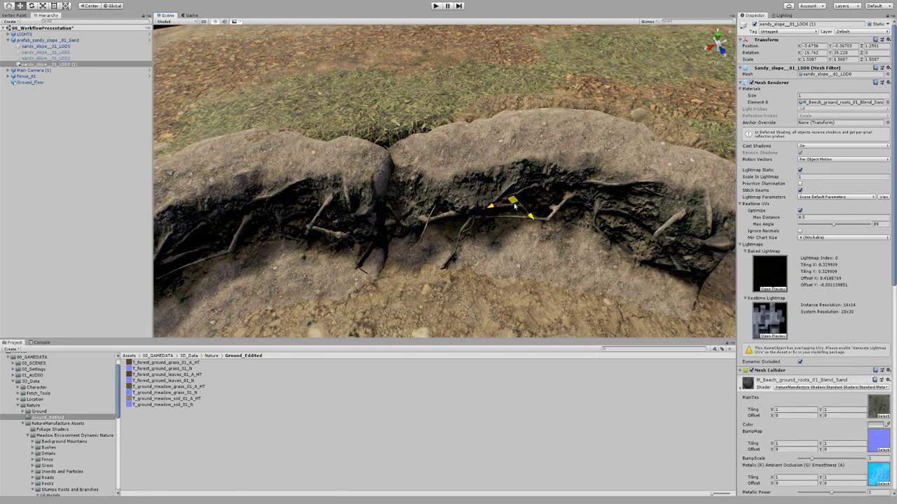
pyautogui.moveTo(512, 200); pyautogui.dragTo(540, 199)
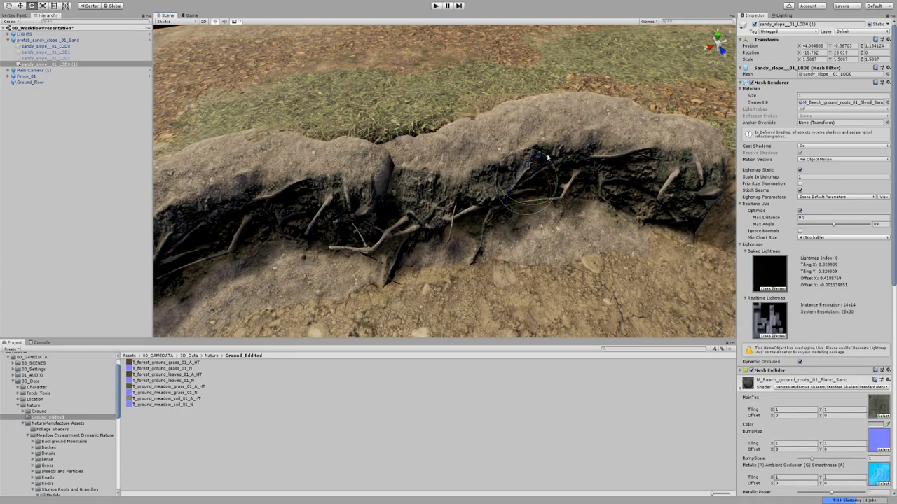
pyautogui.keyDown('alt'); pyautogui.moveTo(551, 162); pyautogui.dragTo(410, 195); pyautogui.keyUp('alt')
pyautogui.scroll(5, 444, 174)
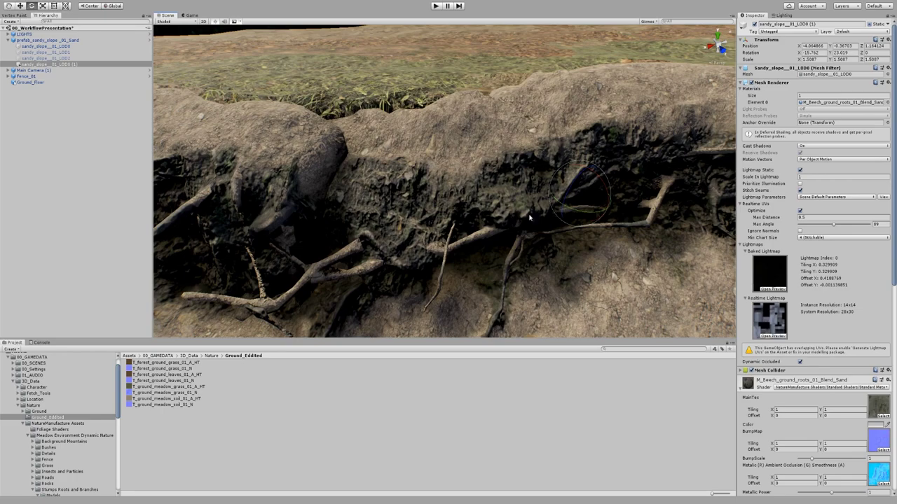
pyautogui.moveTo(715, 207); pyautogui.dragTo(542, 176, button='middle')
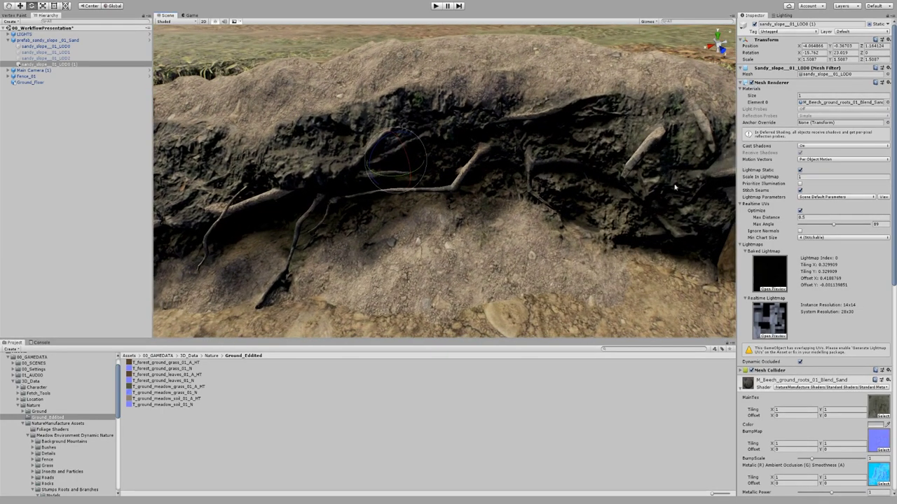
pyautogui.keyDown('alt'); pyautogui.moveTo(515, 160); pyautogui.dragTo(743, 310); pyautogui.keyUp('alt')
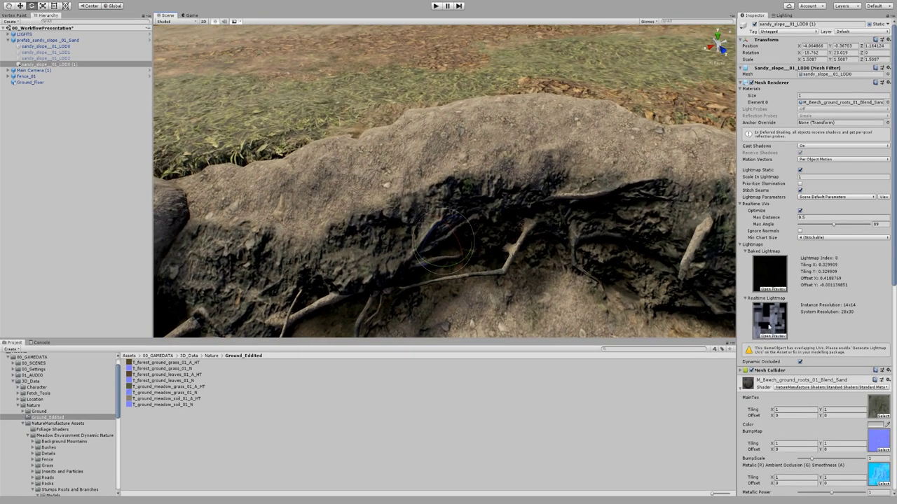
# Inspect the overlap of the two slopes and move the duplicate along the trench wall to X -4.183, Z 1.356.
pyautogui.keyDown('alt'); pyautogui.moveTo(526, 127); pyautogui.dragTo(483, 145); pyautogui.keyUp('alt')
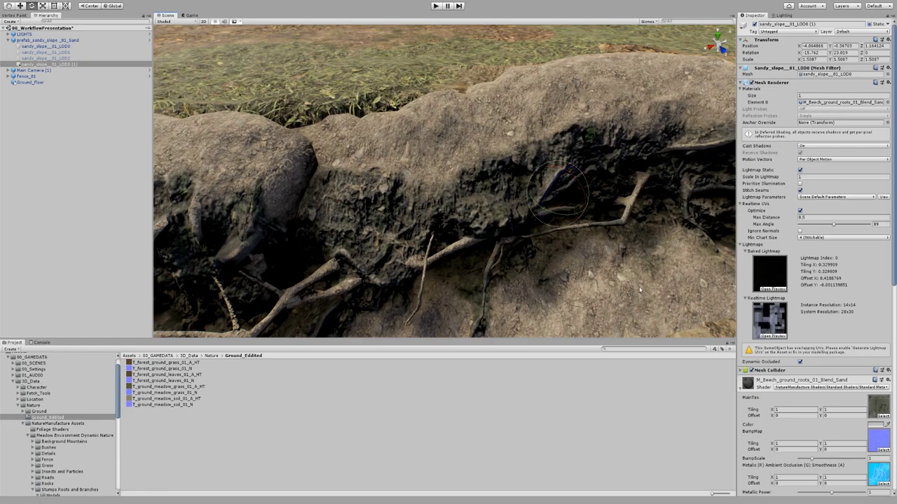
pyautogui.keyDown('alt'); pyautogui.moveTo(391, 191); pyautogui.dragTo(461, 149); pyautogui.keyUp('alt')
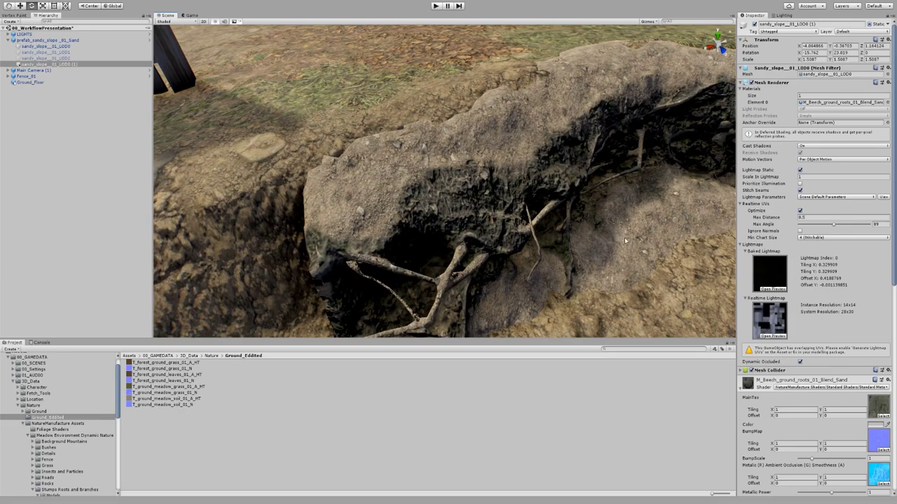
pyautogui.keyDown('alt'); pyautogui.moveTo(628, 220); pyautogui.dragTo(566, 178); pyautogui.keyUp('alt')
pyautogui.press('w')
pyautogui.keyDown('alt'); pyautogui.moveTo(555, 147); pyautogui.dragTo(506, 154); pyautogui.keyUp('alt')
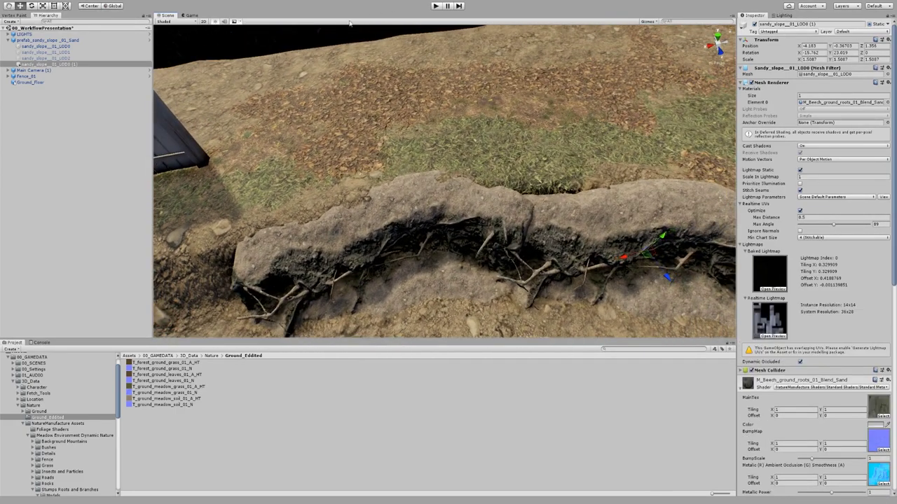
# Activate vertex deforming on Ground_Floor with brush flow 19.5 and push the ground at the gap behind the slope meshes.
pyautogui.click(276, 65)
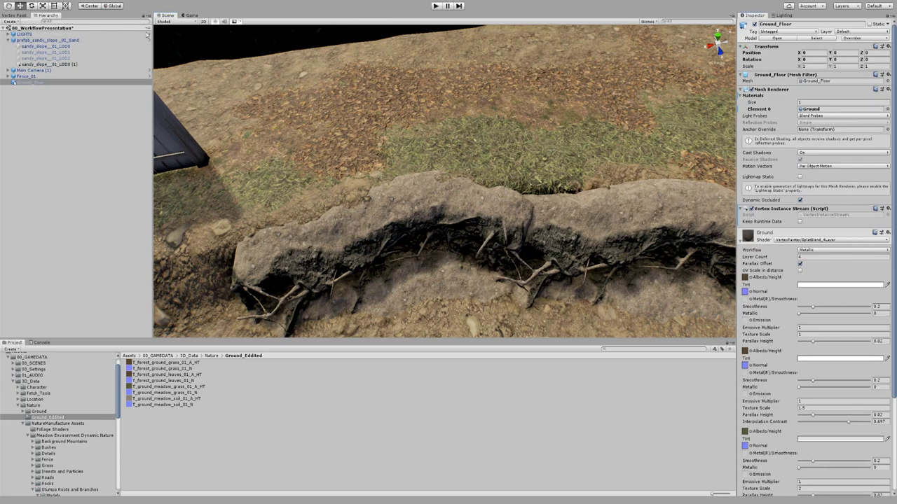
pyautogui.click(19, 16)
pyautogui.click(4, 34)
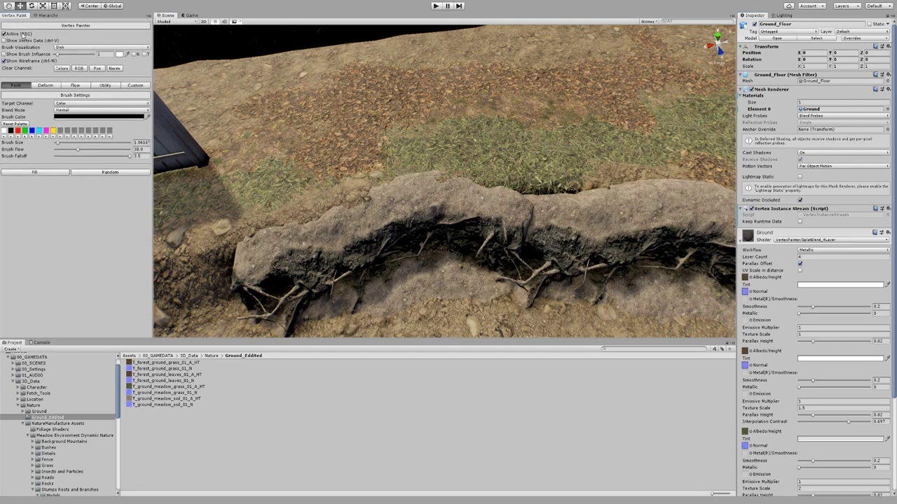
pyautogui.click(45, 85)
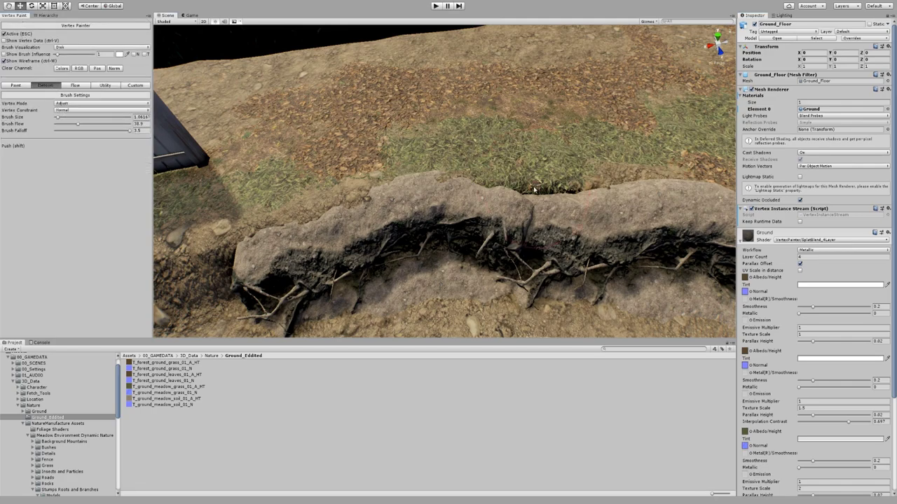
pyautogui.click(66, 124)
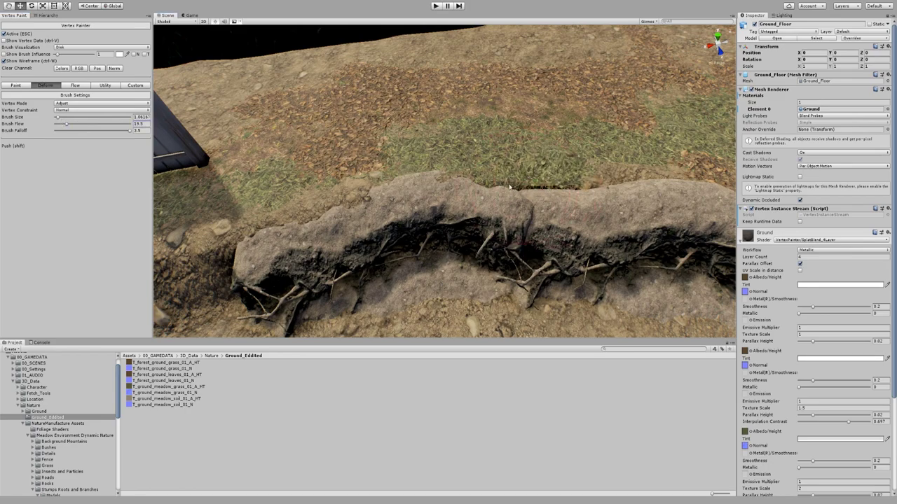
pyautogui.keyDown('shift'); pyautogui.click(540, 187); pyautogui.keyUp('shift')
pyautogui.keyDown('shift'); pyautogui.click(521, 192); pyautogui.keyUp('shift')
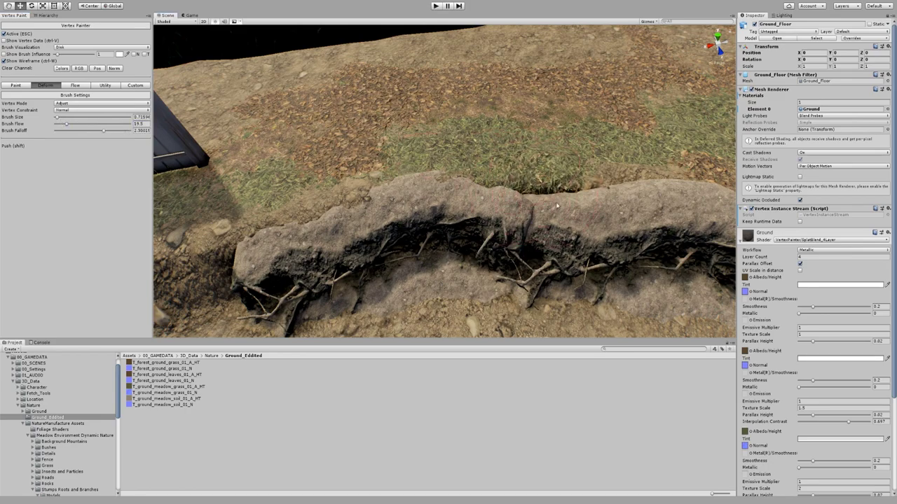
# Vertex-paint soil in blue over the grass edge behind the two slope meshes and check the blend from several angles.
pyautogui.click(25, 85)
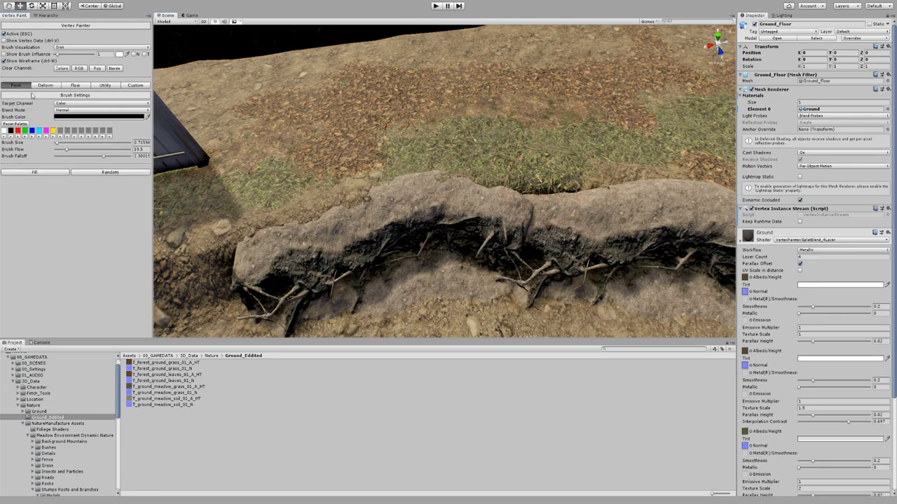
pyautogui.click(31, 131)
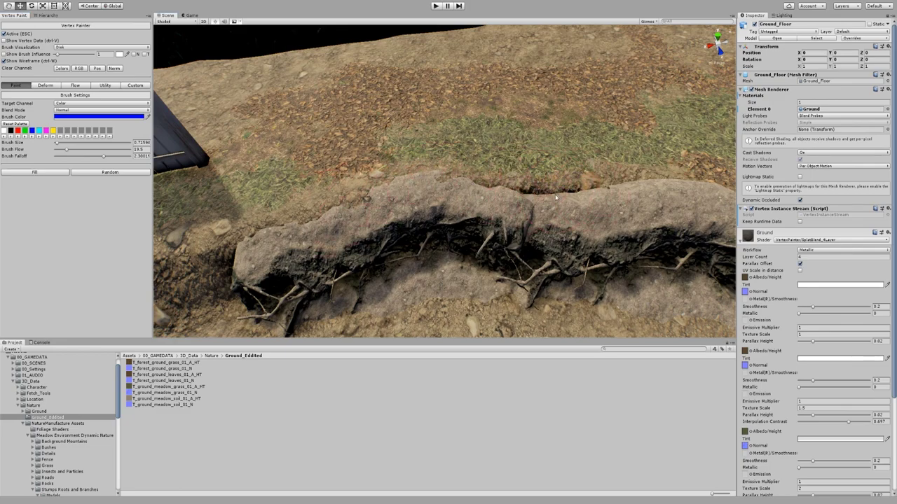
pyautogui.moveTo(569, 181)
pyautogui.keyDown('alt'); pyautogui.mouseDown()
pyautogui.moveTo(550, 218)
pyautogui.moveTo(479, 250)
pyautogui.mouseUp(); pyautogui.keyUp('alt')
pyautogui.scroll(5, 479, 250)
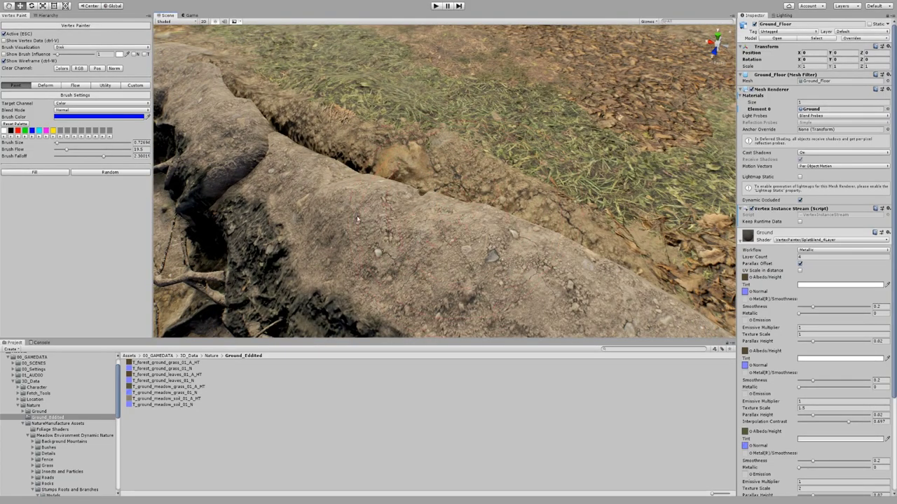
pyautogui.moveTo(343, 214); pyautogui.dragTo(406, 145, button='right')
pyautogui.keyDown('alt'); pyautogui.moveTo(406, 144); pyautogui.dragTo(393, 145); pyautogui.keyUp('alt')
pyautogui.moveTo(392, 146); pyautogui.dragTo(480, 176, button='middle')
pyautogui.scroll(-2, 484, 168)
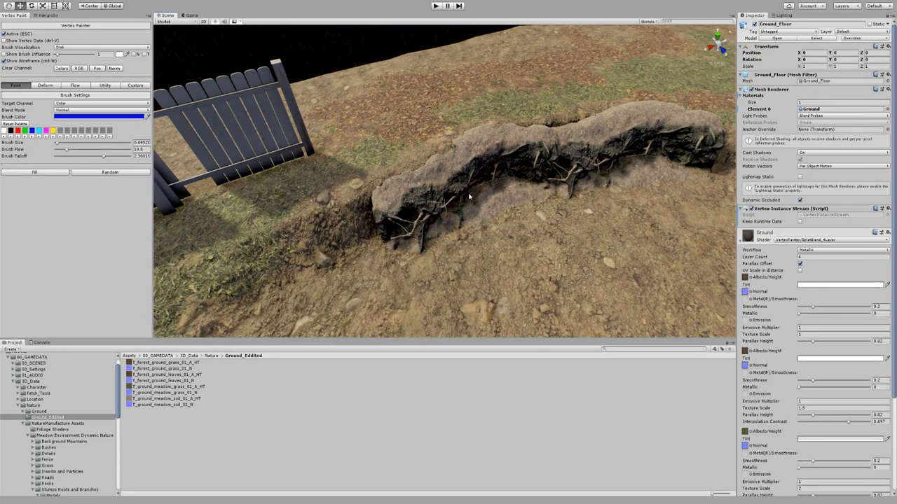
pyautogui.moveTo(473, 195); pyautogui.dragTo(499, 145, button='right')
# Paint a wide grass area across the trench floor in green with a brush size of about 5.8 and flow 29.6.
pyautogui.click(26, 130)
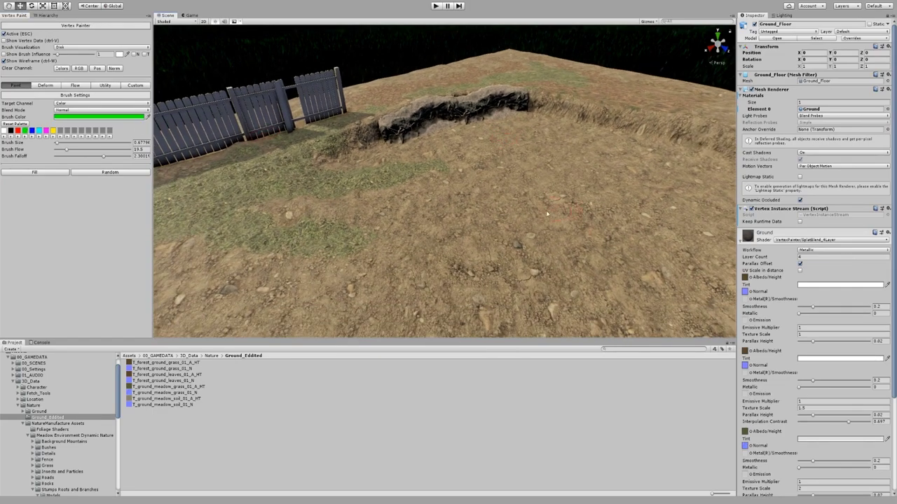
pyautogui.moveTo(508, 201)
pyautogui.mouseDown(button='right')
pyautogui.moveTo(512, 180)
pyautogui.moveTo(512, 208)
pyautogui.mouseUp(button='right')
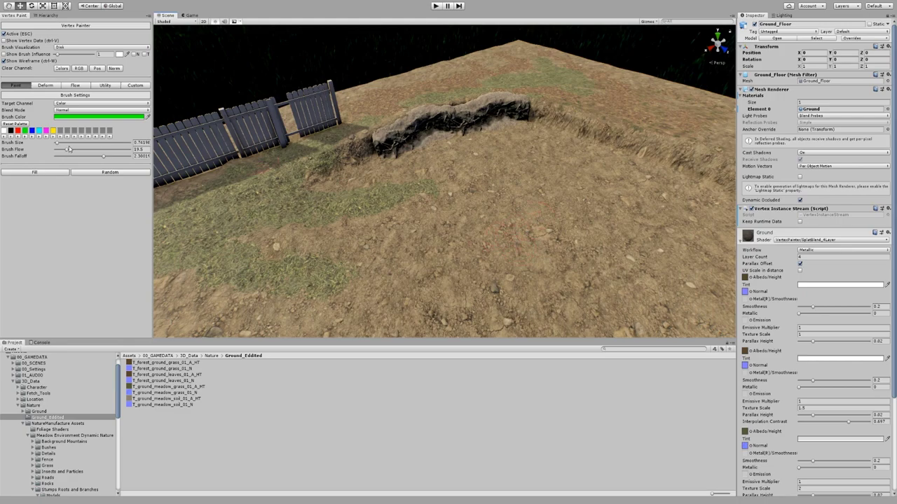
pyautogui.click(71, 149)
pyautogui.click(69, 143)
pyautogui.click(519, 247)
pyautogui.moveTo(519, 247)
pyautogui.mouseDown()
pyautogui.moveTo(560, 231)
pyautogui.moveTo(606, 192)
pyautogui.moveTo(637, 224)
pyautogui.moveTo(406, 246)
pyautogui.mouseUp()
pyautogui.keyDown('alt'); pyautogui.moveTo(516, 189); pyautogui.dragTo(531, 188); pyautogui.keyUp('alt')
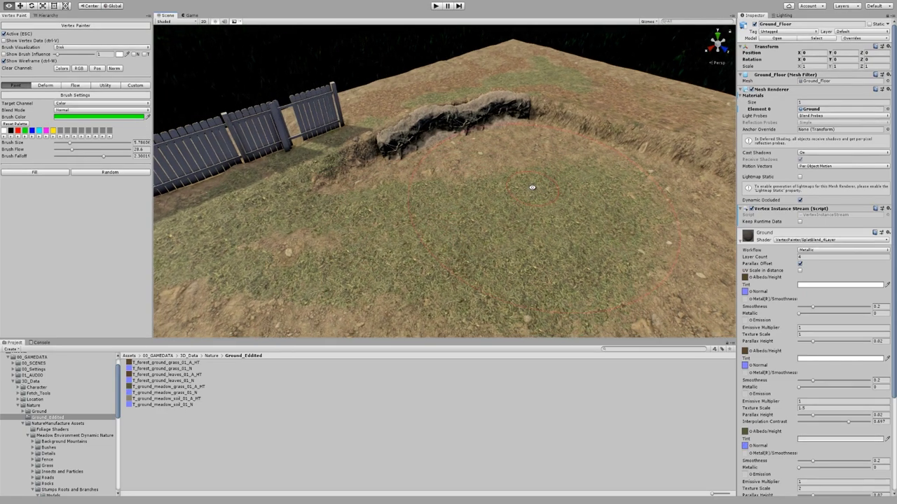
# Reduce the vertex brush's size and flow for finer ground painting.
pyautogui.click(59, 144)
pyautogui.click(64, 150)
pyautogui.click(59, 143)
pyautogui.keyDown('alt'); pyautogui.moveTo(547, 168); pyautogui.dragTo(487, 159); pyautogui.keyUp('alt')
pyautogui.scroll(5, 508, 165)
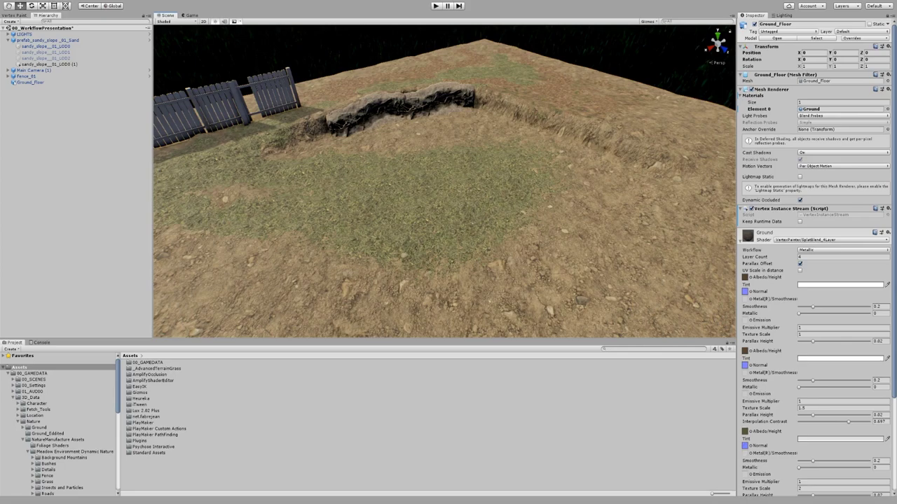
# Select Ground_Floor and examine the whole mesh in perspective and top-down views.
pyautogui.keyDown('alt'); pyautogui.moveTo(499, 76); pyautogui.dragTo(487, 93); pyautogui.keyUp('alt')
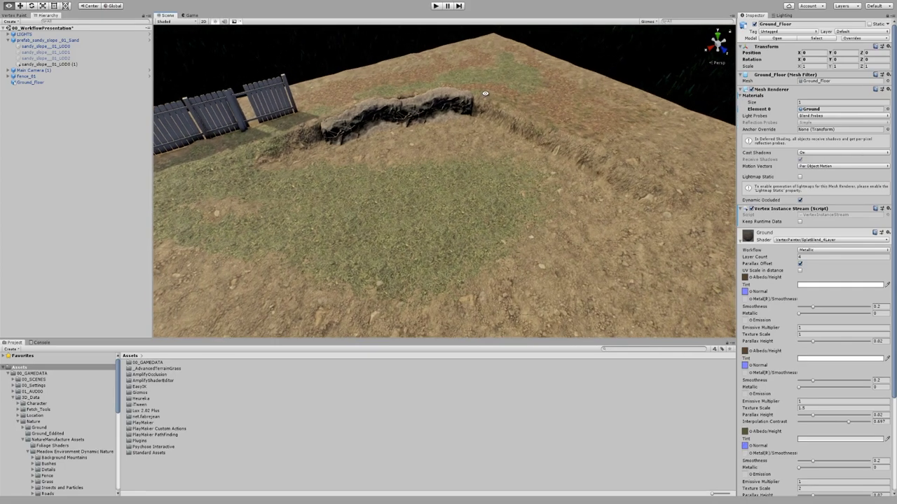
pyautogui.click(527, 105)
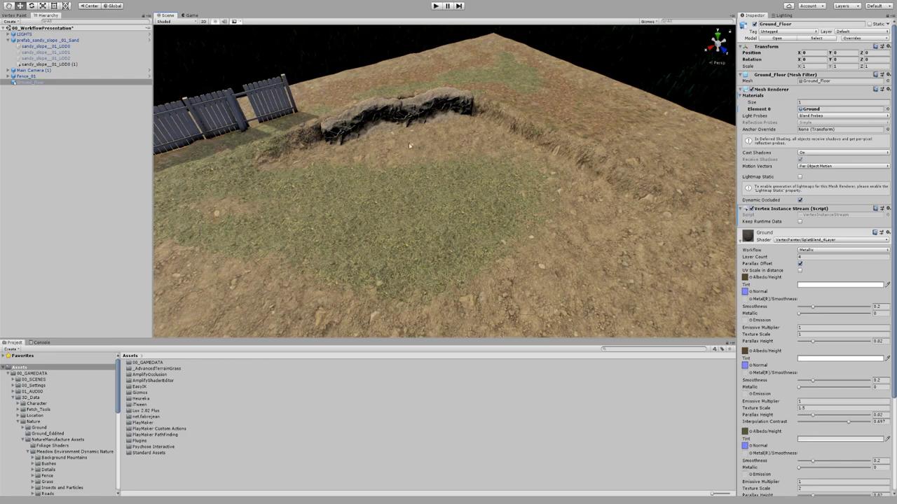
pyautogui.keyDown('alt'); pyautogui.moveTo(379, 91); pyautogui.dragTo(387, 92); pyautogui.keyUp('alt')
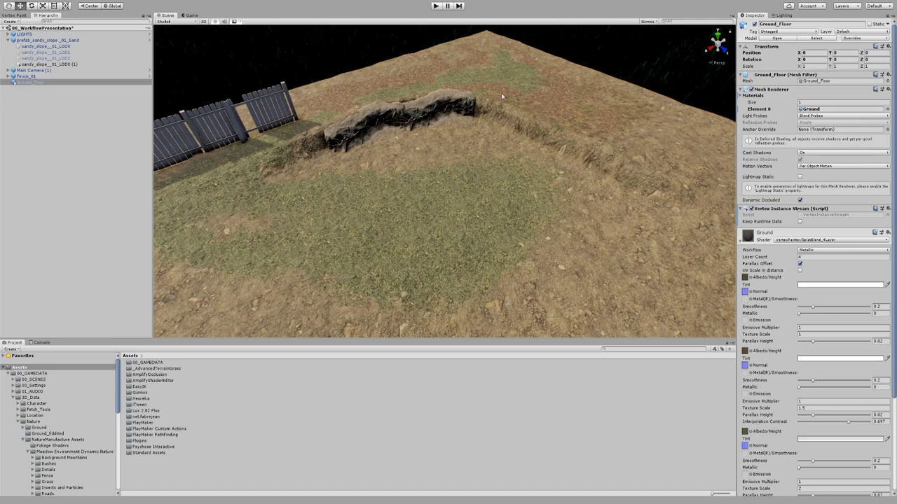
pyautogui.click(718, 36)
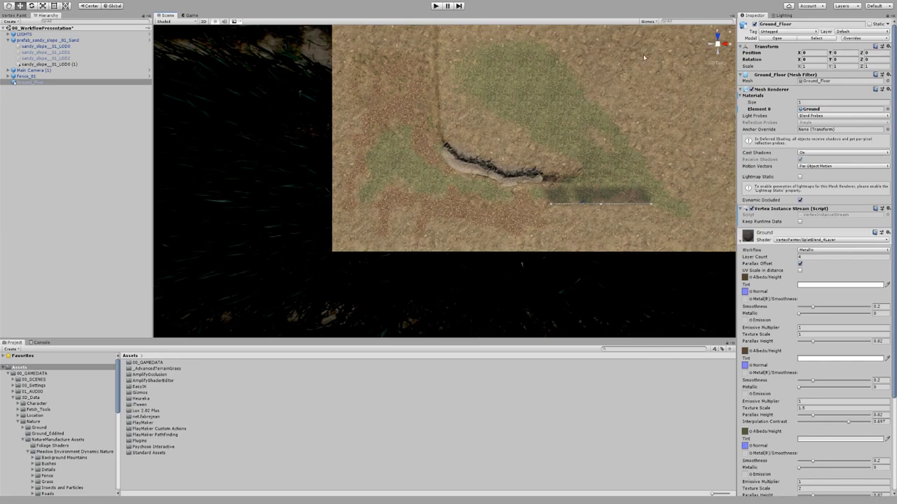
pyautogui.moveTo(643, 56); pyautogui.dragTo(550, 183, button='middle')
pyautogui.moveTo(584, 94); pyautogui.dragTo(520, 142, button='middle')
pyautogui.scroll(-5, 520, 140)
pyautogui.moveTo(514, 100); pyautogui.dragTo(537, 107, button='middle')
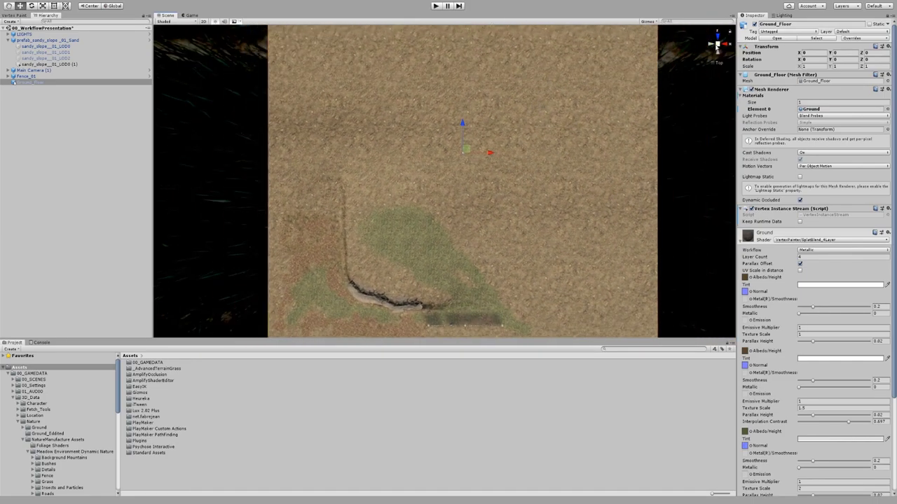
pyautogui.click(718, 46)
pyautogui.keyDown('alt'); pyautogui.moveTo(653, 102); pyautogui.dragTo(501, 76); pyautogui.keyUp('alt')
pyautogui.moveTo(501, 76); pyautogui.dragTo(488, 172, button='middle')
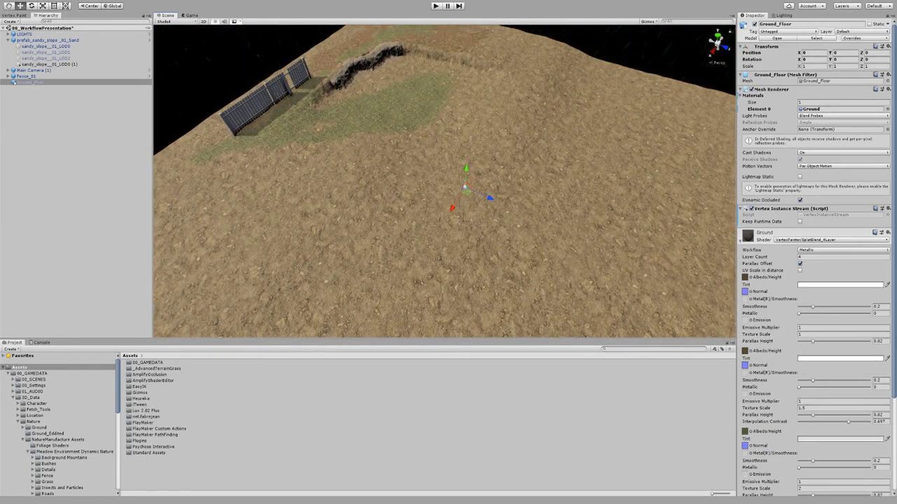
# Create a terrain from the Ground_Floor mesh and open the new terrain's Terrain Settings.
pyautogui.click(301, 131)
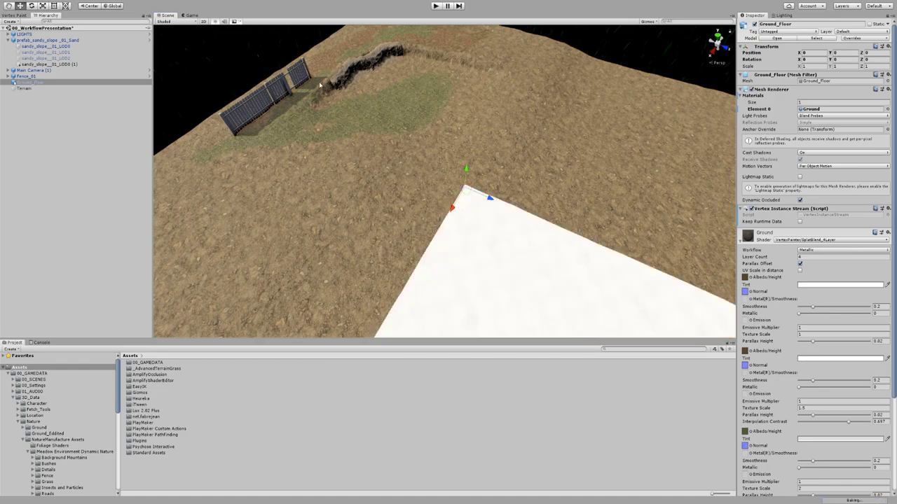
pyautogui.keyDown('alt'); pyautogui.moveTo(409, 142); pyautogui.dragTo(458, 147); pyautogui.keyUp('alt')
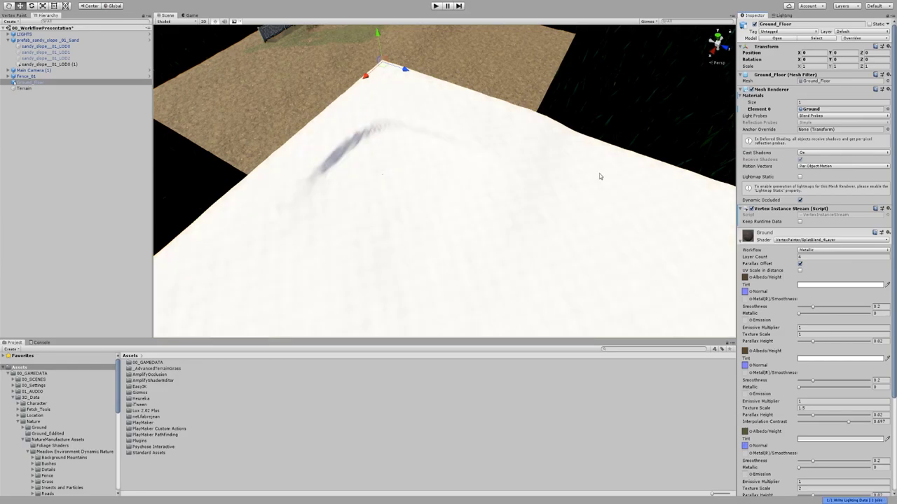
pyautogui.click(574, 208)
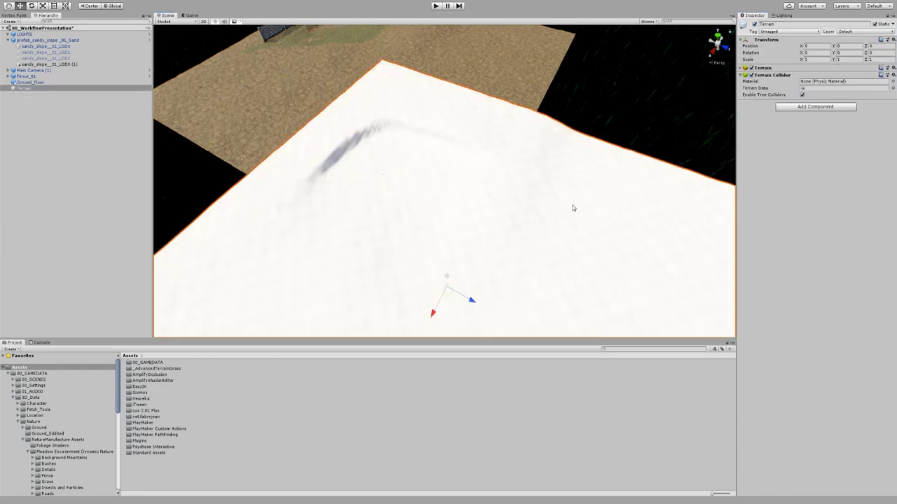
pyautogui.click(744, 68)
pyautogui.click(834, 76)
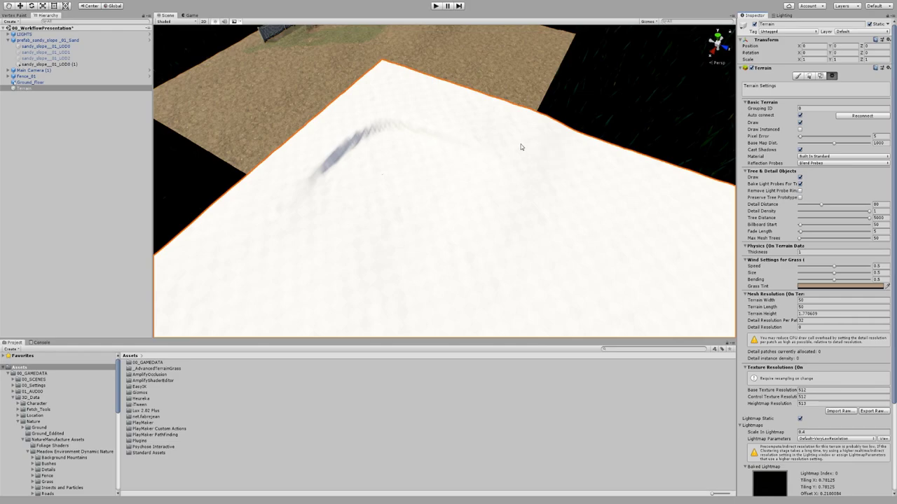
# Move the terrain over the Ground_Floor mesh and set its position to X -25 and Z -25.
pyautogui.keyDown('alt'); pyautogui.moveTo(510, 146); pyautogui.dragTo(542, 147); pyautogui.keyUp('alt')
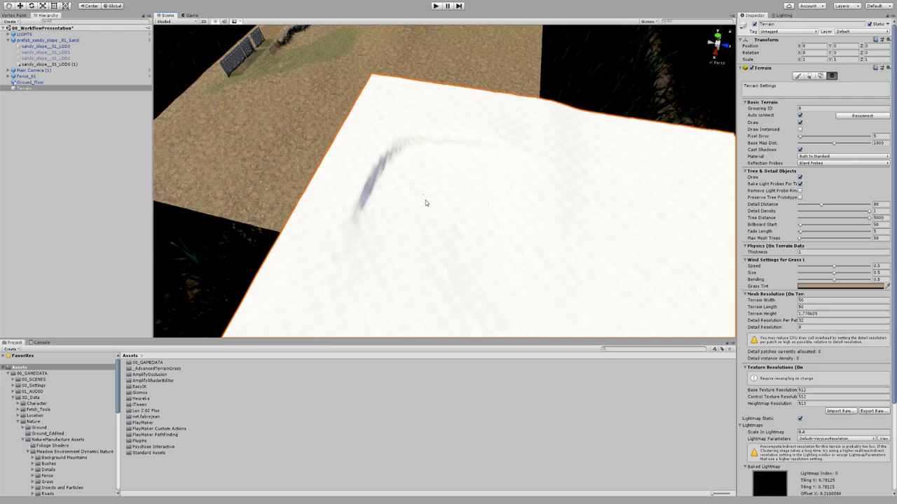
pyautogui.keyDown('alt'); pyautogui.moveTo(429, 200); pyautogui.dragTo(475, 210); pyautogui.keyUp('alt')
pyautogui.click(504, 223)
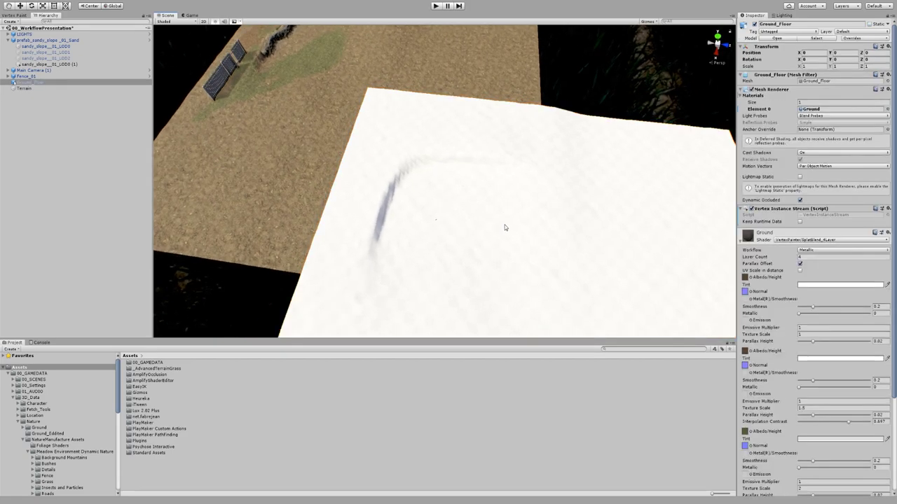
pyautogui.click(534, 235)
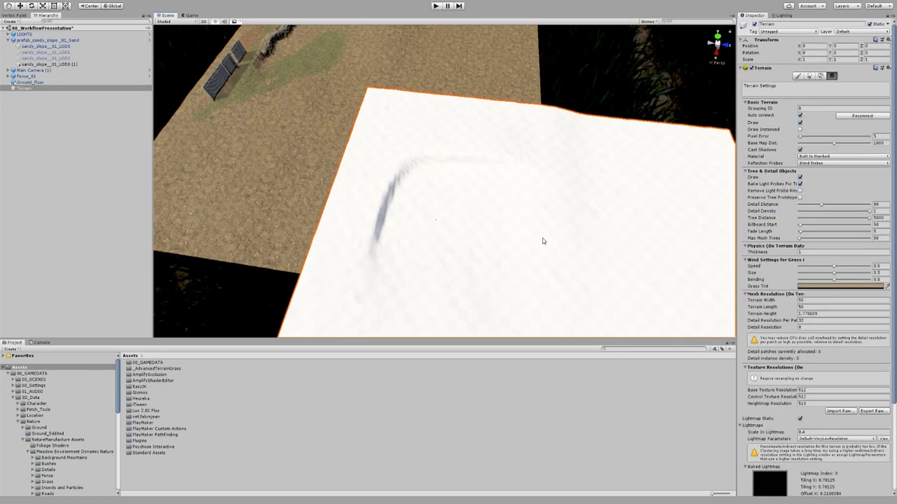
pyautogui.press('w')
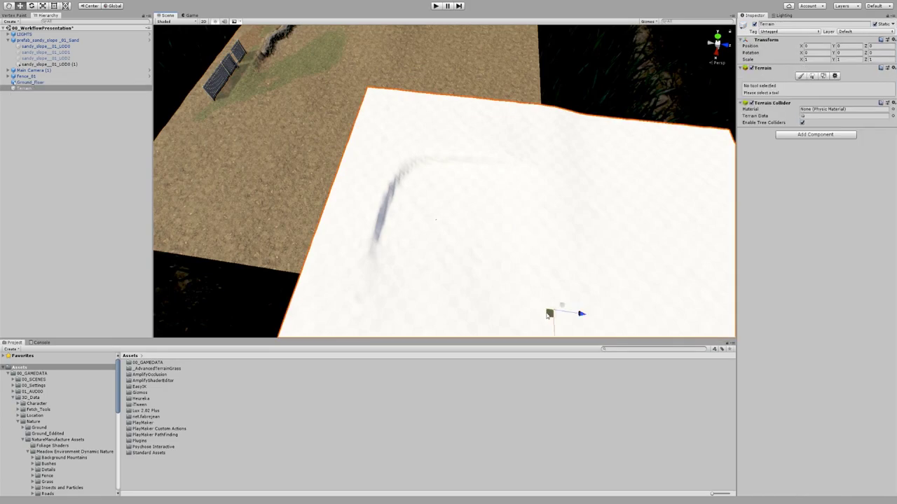
pyautogui.moveTo(550, 312); pyautogui.dragTo(362, 90)
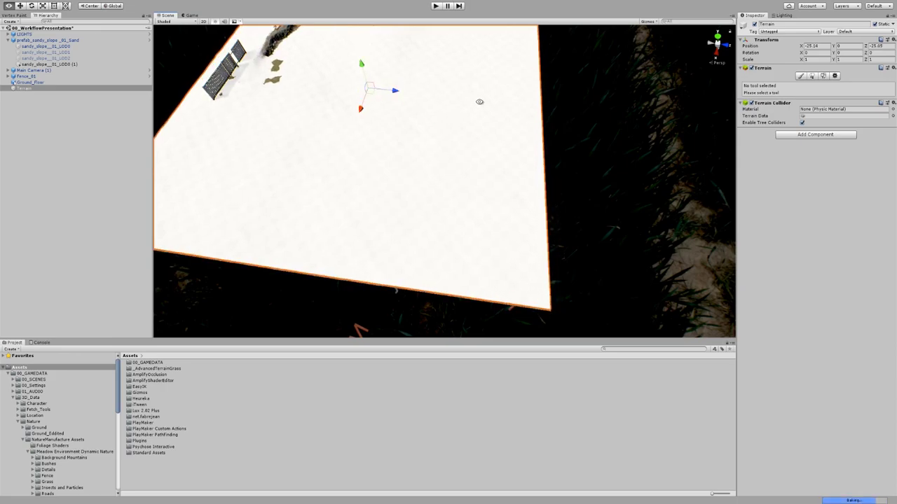
pyautogui.moveTo(479, 100)
pyautogui.keyDown('alt'); pyautogui.mouseDown()
pyautogui.moveTo(453, 96)
pyautogui.moveTo(494, 98)
pyautogui.mouseUp(); pyautogui.keyUp('alt')
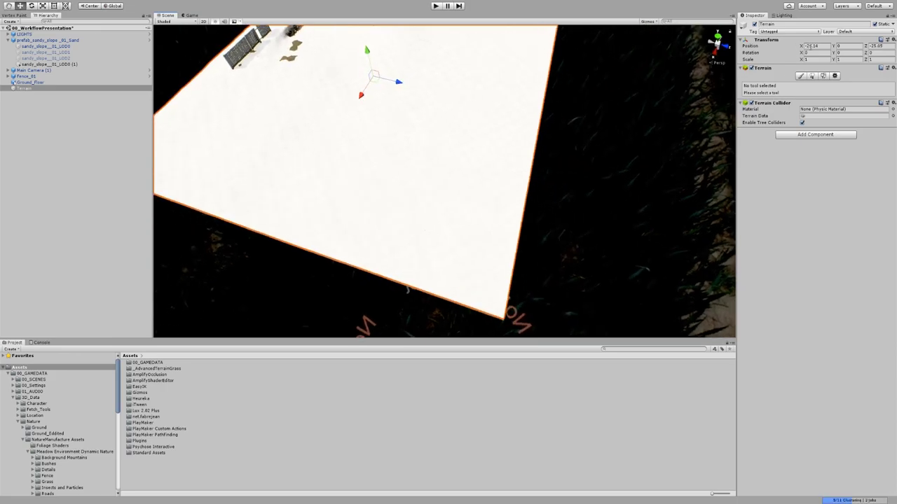
pyautogui.click(811, 45)
pyautogui.write('-25')
pyautogui.press('Tab')
pyautogui.press('Tab')
pyautogui.write('-25')
pyautogui.press('Return')
# Turn off the terrain's Static option and lower it by setting its Y position to -0.1.
pyautogui.click(876, 24)
pyautogui.moveTo(461, 76); pyautogui.dragTo(486, 119, button='middle')
pyautogui.scroll(4, 551, 166)
pyautogui.keyDown('alt'); pyautogui.moveTo(486, 120); pyautogui.dragTo(552, 105); pyautogui.keyUp('alt')
pyautogui.scroll(4, 524, 154)
pyautogui.moveTo(553, 104); pyautogui.dragTo(592, 147, button='middle')
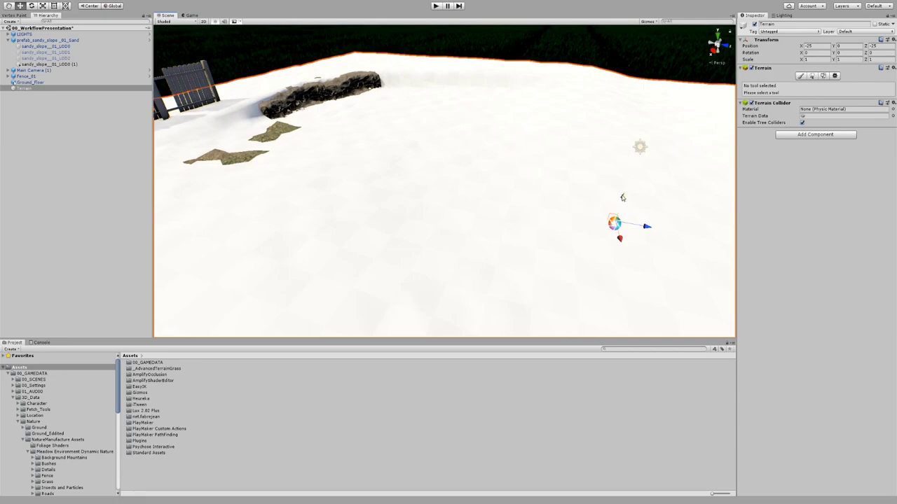
pyautogui.moveTo(622, 197); pyautogui.dragTo(622, 201)
pyautogui.click(844, 47)
pyautogui.write('-0.1')
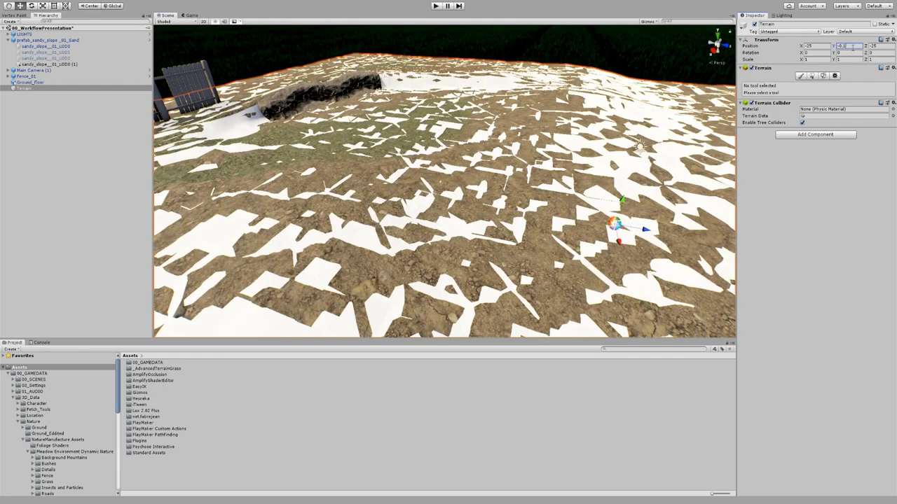
pyautogui.keyDown('alt'); pyautogui.moveTo(575, 58); pyautogui.dragTo(450, 83); pyautogui.keyUp('alt')
pyautogui.scroll(2, 450, 83)
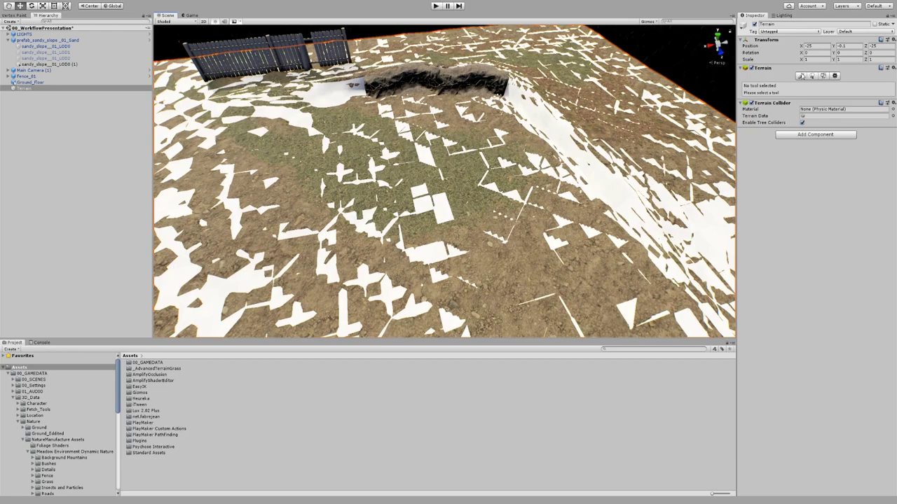
# Activate Paint Details on the terrain and browse to the Grass Models folder of Meadow Environment Dynamic Nature.
pyautogui.click(823, 76)
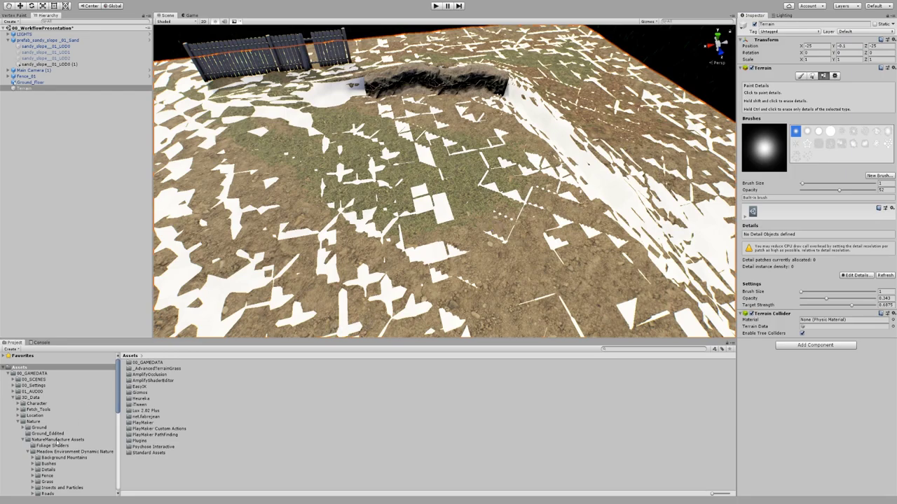
pyautogui.click(57, 440)
pyautogui.click(30, 452)
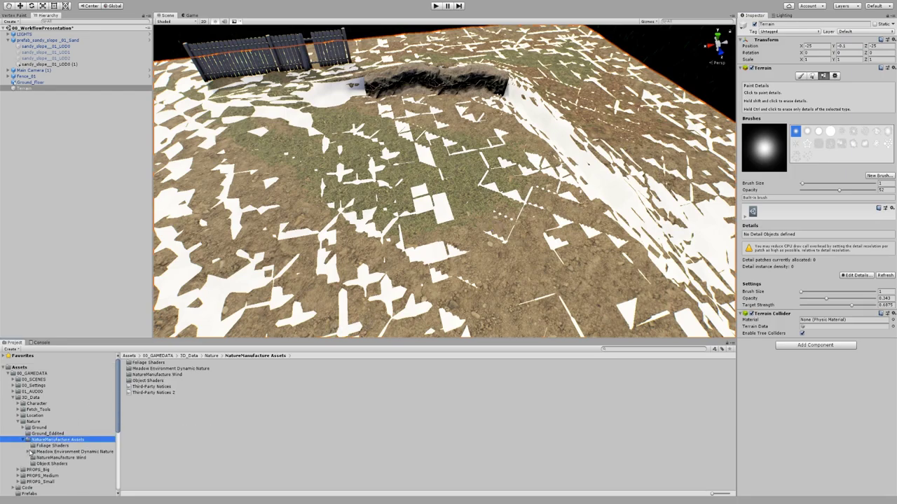
pyautogui.click(30, 452)
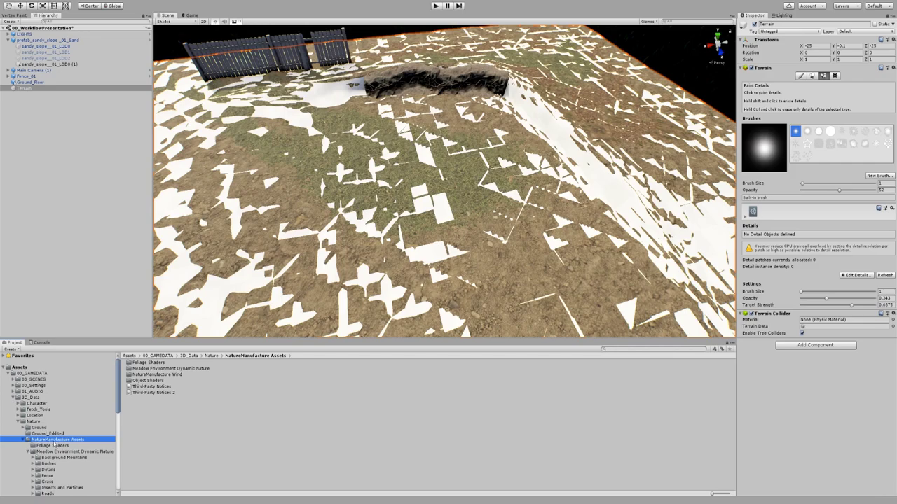
pyautogui.scroll(-4, 52, 434)
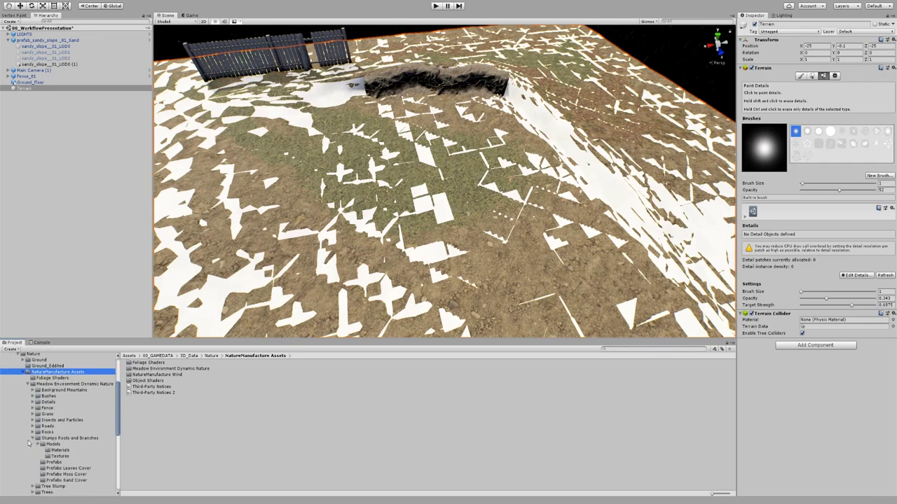
pyautogui.click(32, 414)
pyautogui.click(42, 415)
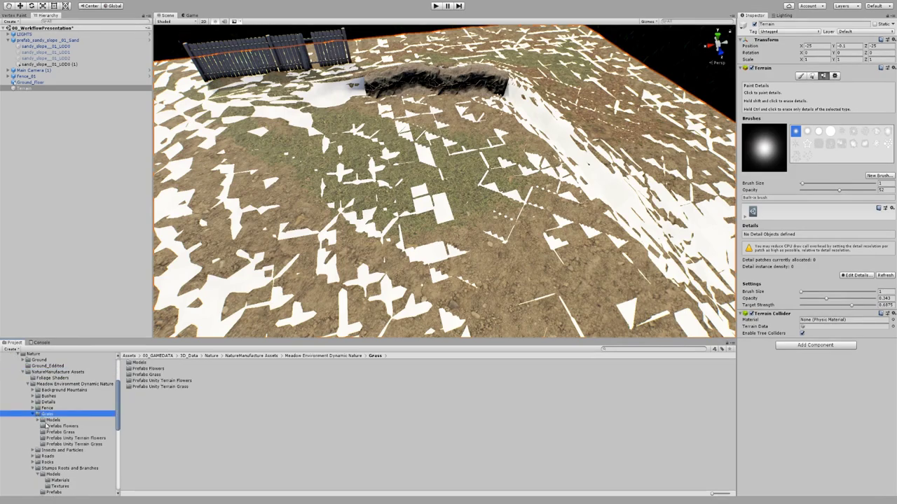
pyautogui.click(52, 420)
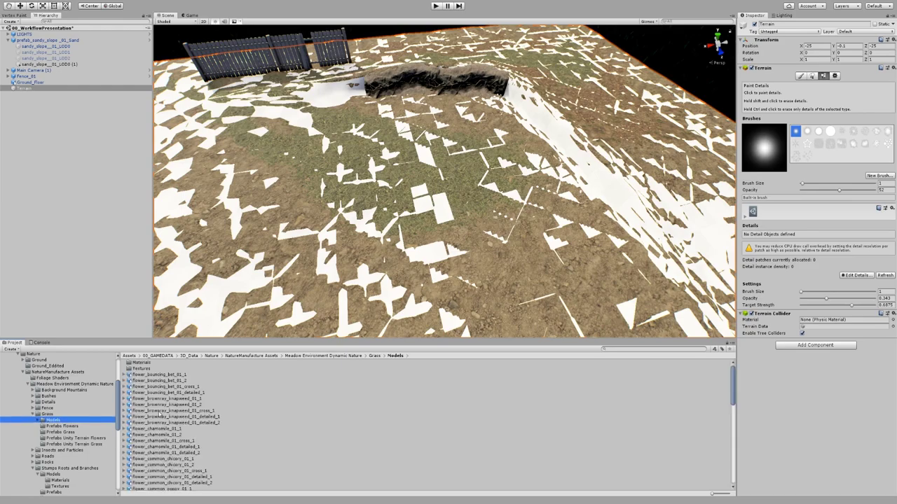
pyautogui.scroll(-10, 166, 416)
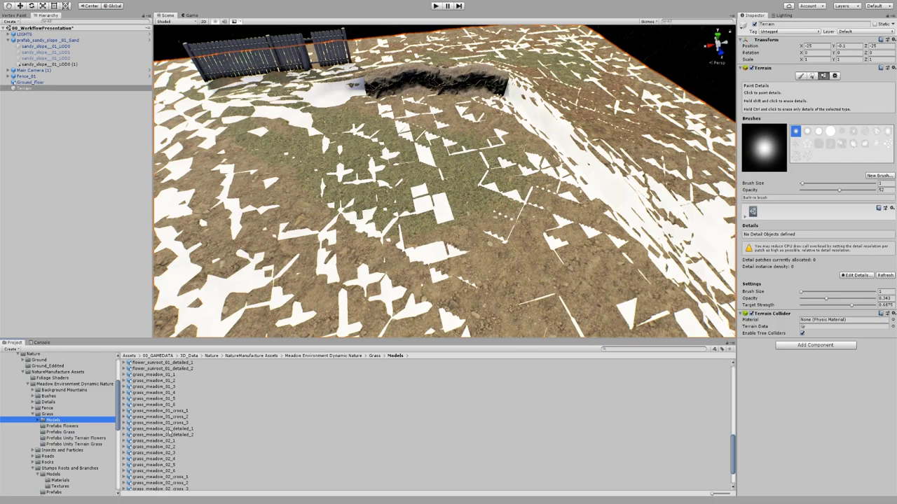
# Examine the previews of the grass_meadow_01 and grass_meadow_02 cross and detailed models.
pyautogui.click(168, 411)
pyautogui.click(169, 418)
pyautogui.click(169, 429)
pyautogui.click(171, 435)
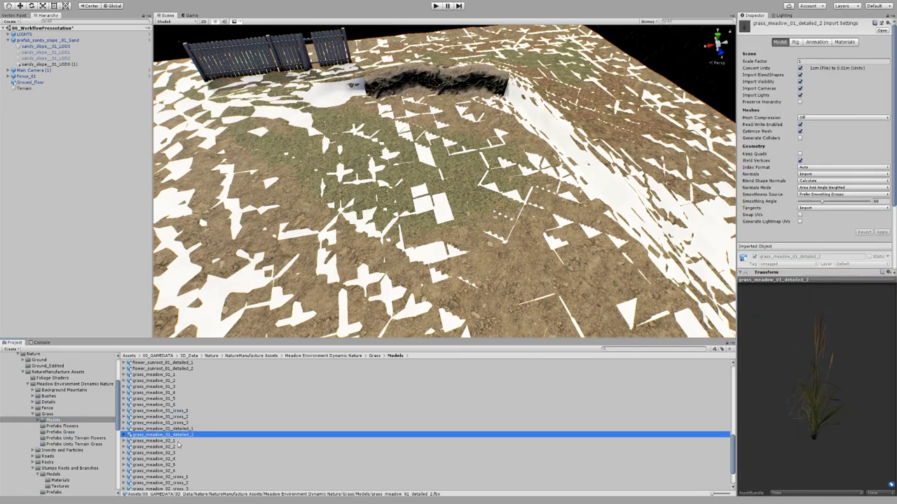
pyautogui.click(175, 441)
pyautogui.scroll(-2, 184, 452)
pyautogui.click(178, 439)
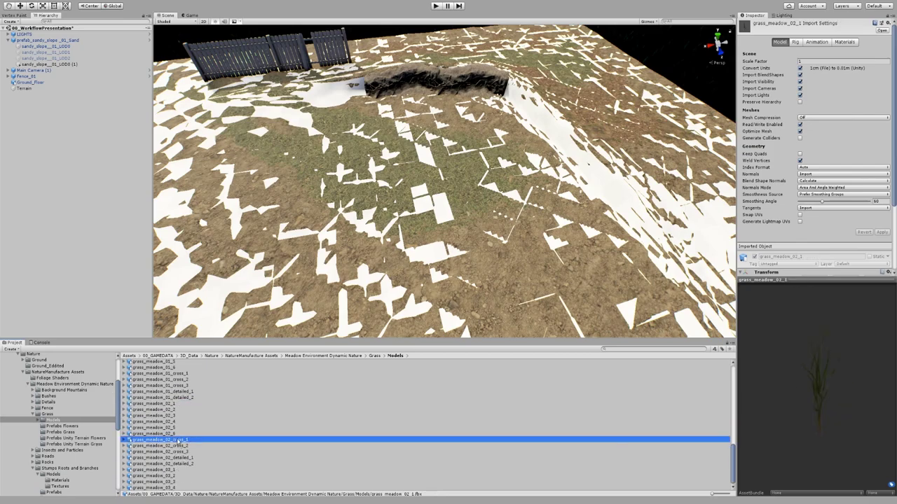
pyautogui.click(180, 445)
pyautogui.click(181, 457)
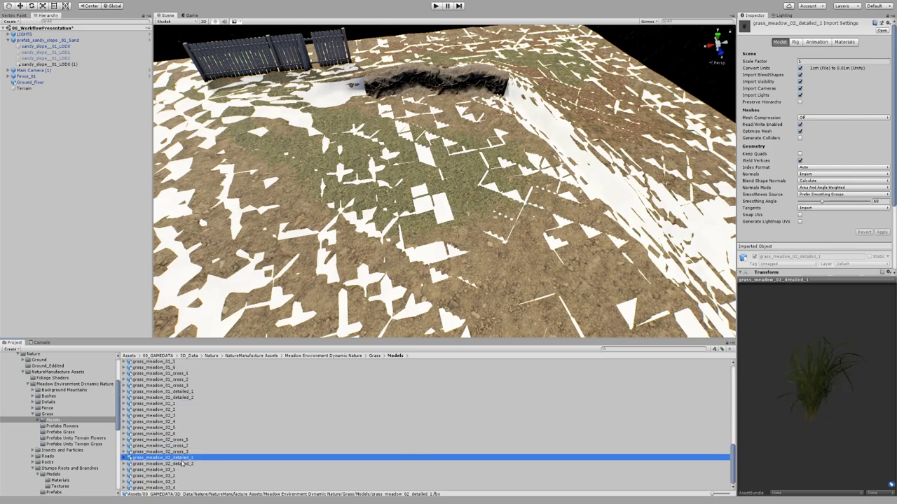
pyautogui.click(182, 464)
pyautogui.click(184, 464)
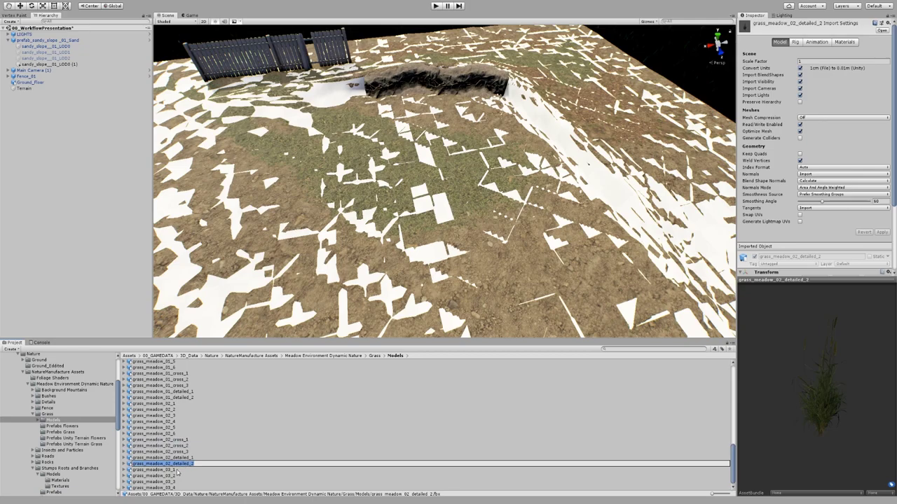
pyautogui.press('Escape')
# Compare the previews of the grass_meadow_03 models, from variant 1 to variant 4.
pyautogui.click(174, 476)
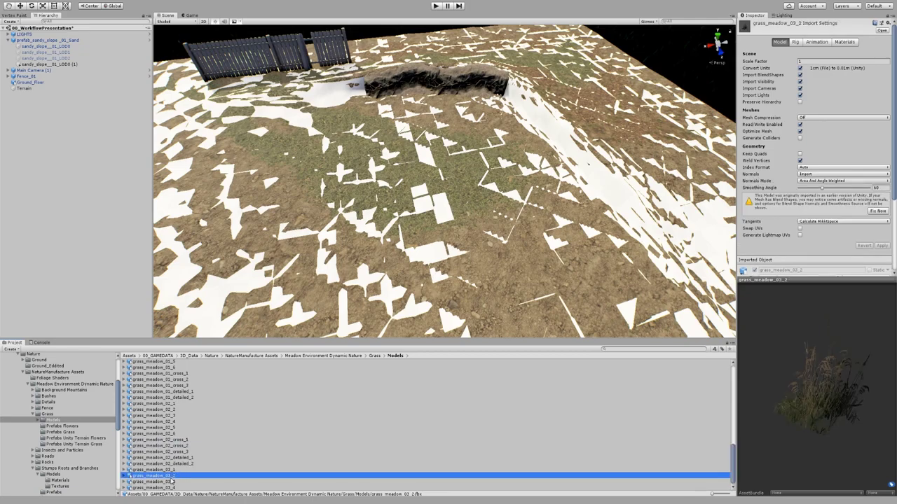
pyautogui.click(171, 482)
pyautogui.click(172, 487)
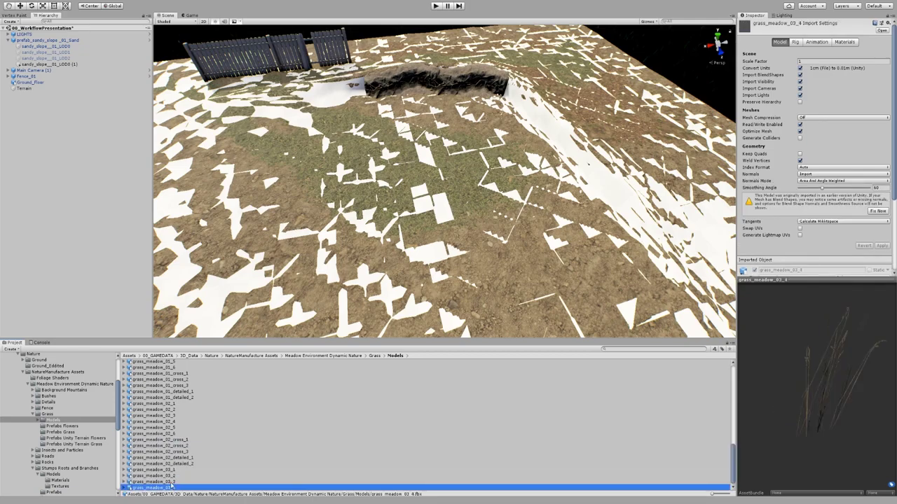
pyautogui.click(172, 476)
pyautogui.click(172, 471)
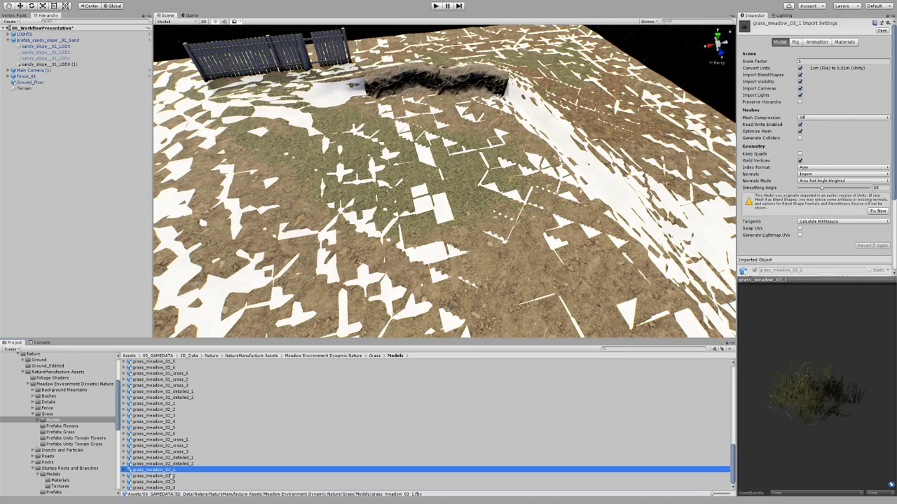
pyautogui.click(171, 475)
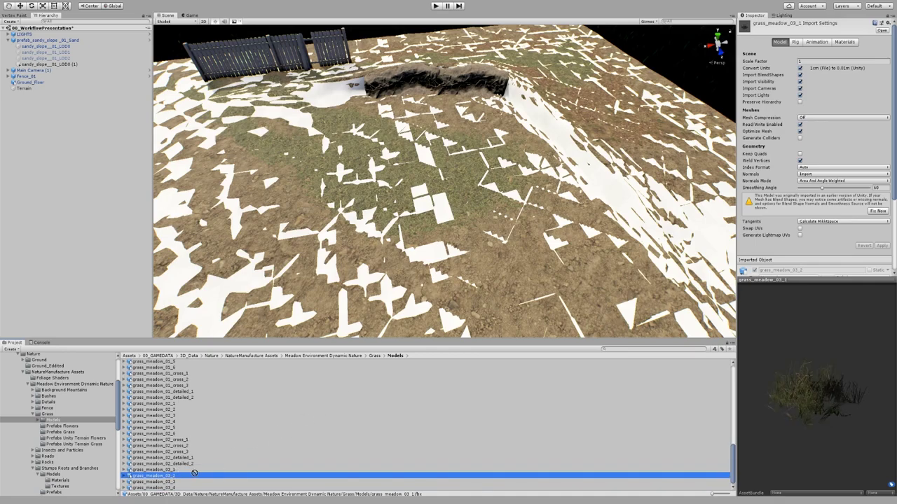
pyautogui.moveTo(193, 474); pyautogui.dragTo(182, 475)
# Add a meadow grass detail to the terrain and set the detail brush size to 7.5 and opacity to 0.391.
pyautogui.moveTo(463, 338); pyautogui.dragTo(651, 143)
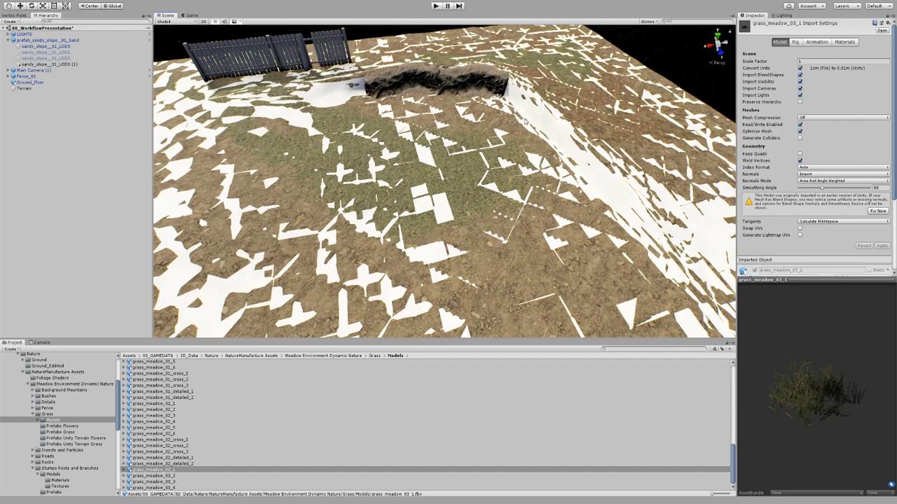
pyautogui.click(565, 130)
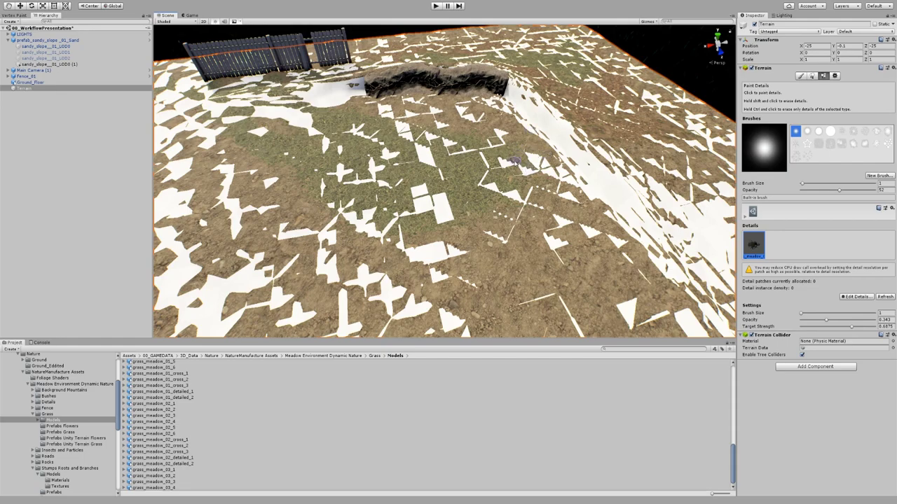
pyautogui.moveTo(514, 162); pyautogui.dragTo(528, 178, button='middle')
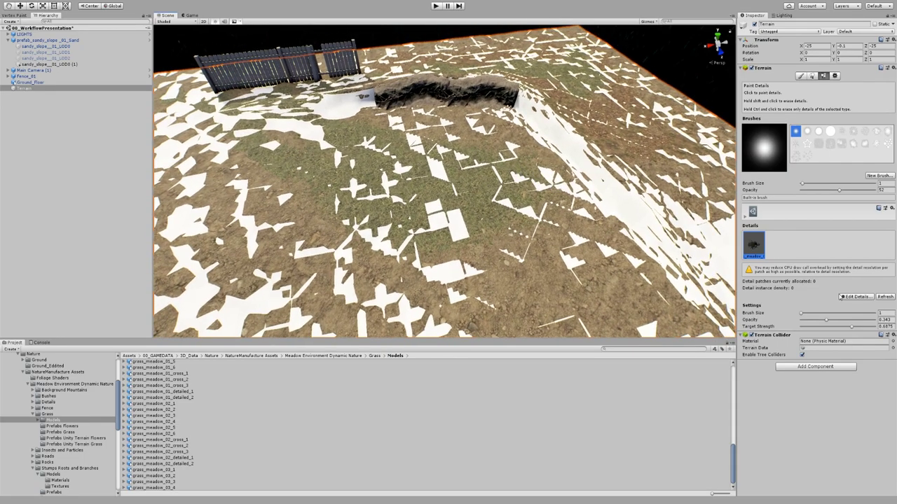
pyautogui.click(812, 316)
pyautogui.click(806, 314)
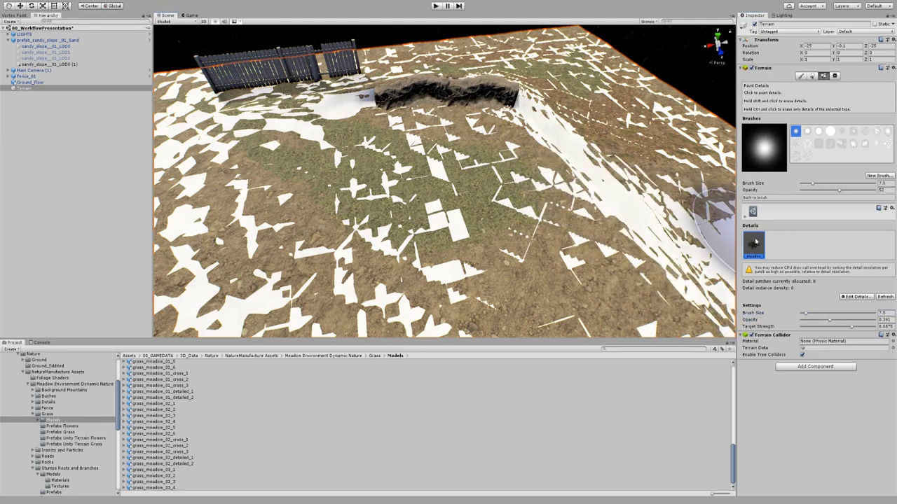
pyautogui.moveTo(609, 162)
pyautogui.keyDown('alt'); pyautogui.mouseDown()
pyautogui.moveTo(625, 162)
pyautogui.moveTo(635, 175)
pyautogui.mouseUp(); pyautogui.keyUp('alt')
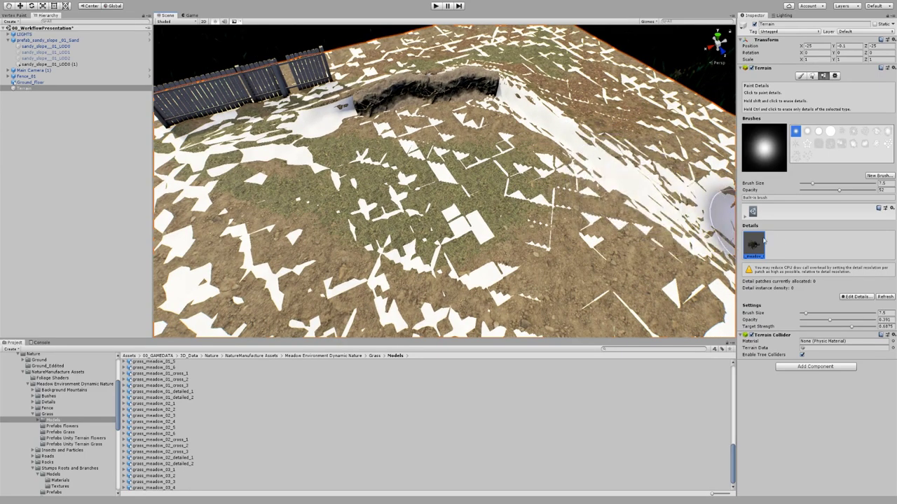
pyautogui.click(806, 313)
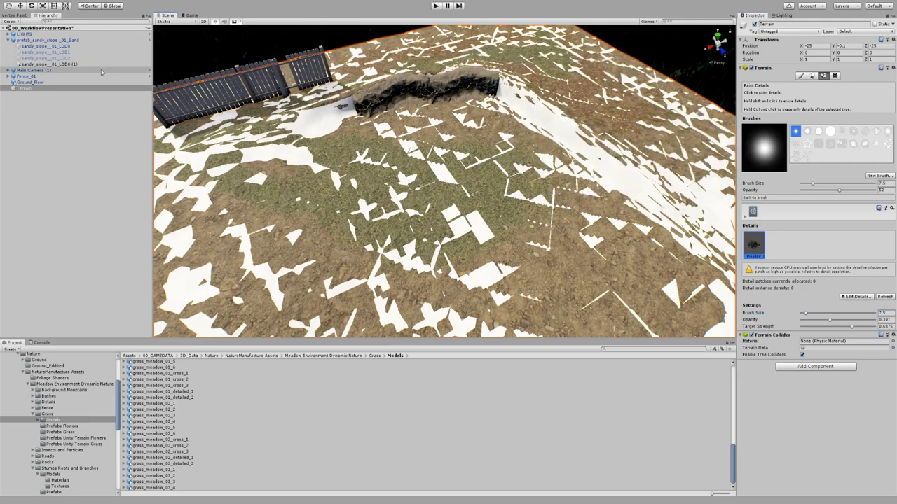
# Hide the Ground_Floor mesh, reselect the terrain and raise the brush opacity to 82.
pyautogui.click(30, 82)
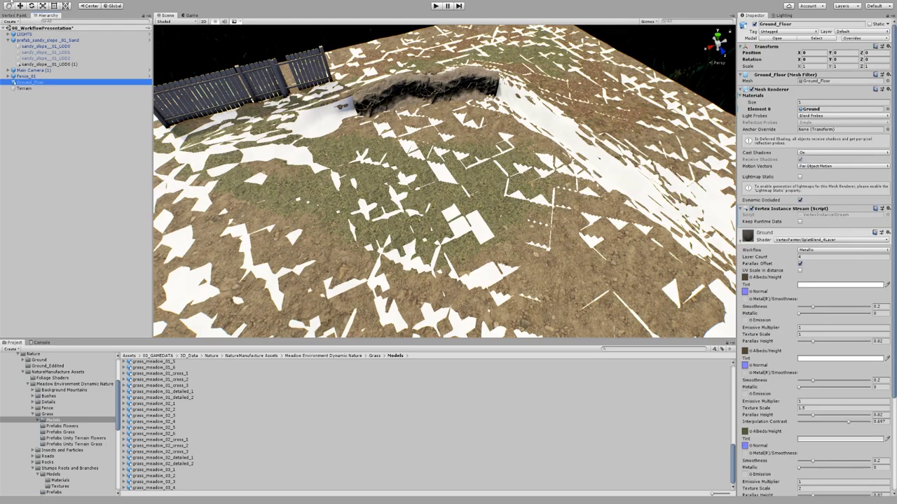
pyautogui.click(754, 24)
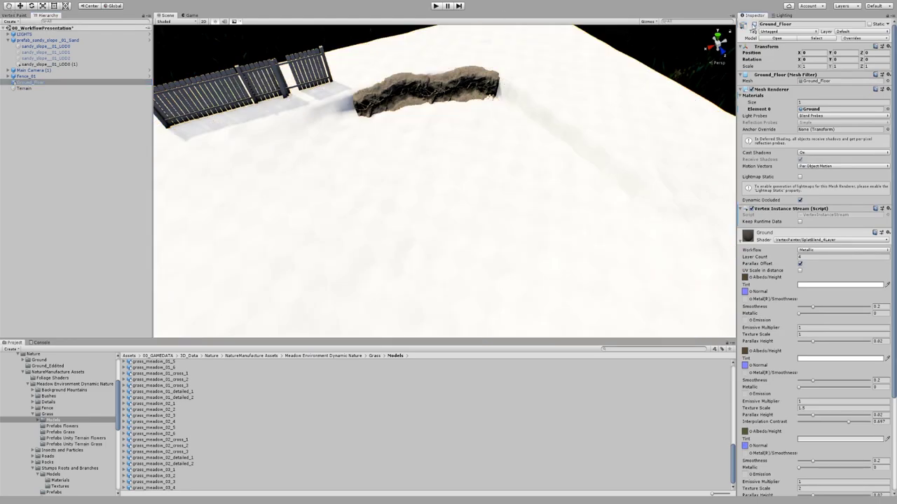
pyautogui.click(590, 134)
pyautogui.scroll(2, 543, 124)
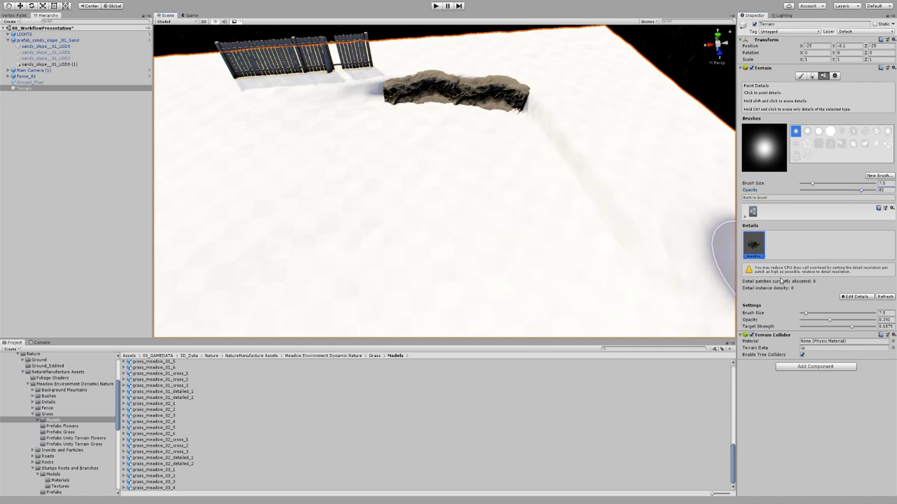
# Review the Terrain Settings, return to Paint Details and select the first meadow grass detail.
pyautogui.click(835, 75)
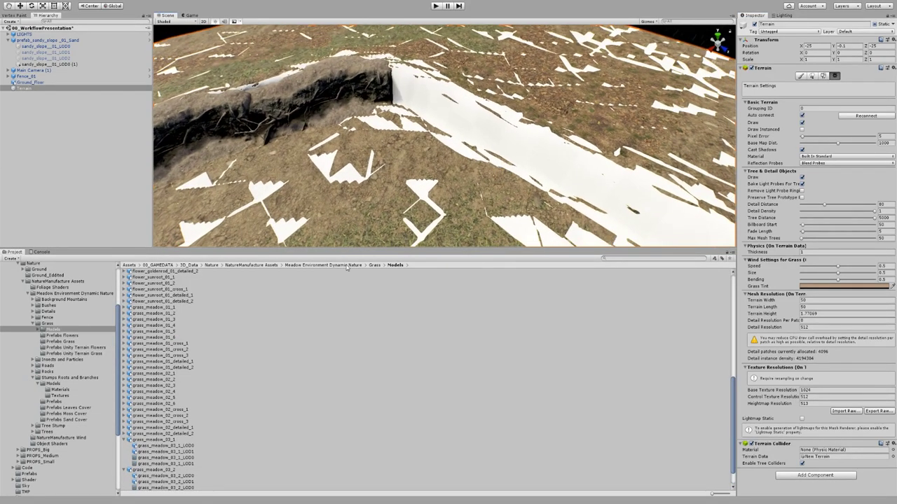
pyautogui.click(823, 76)
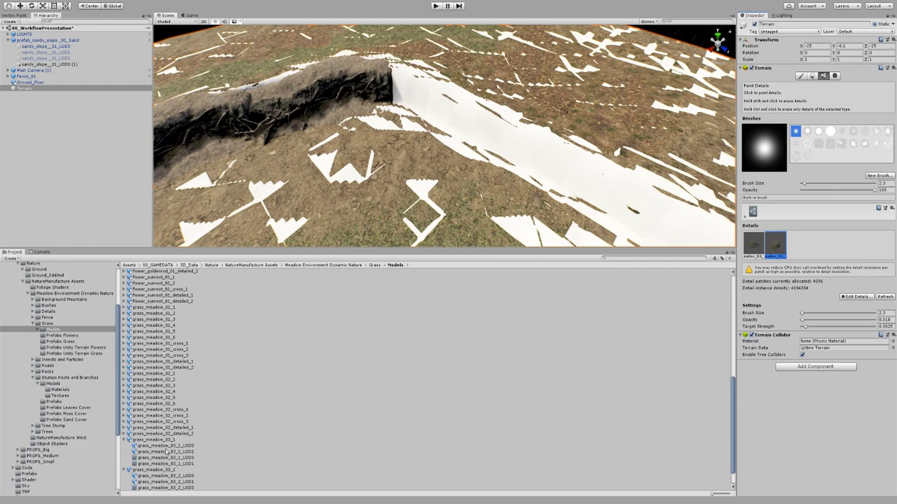
pyautogui.click(763, 244)
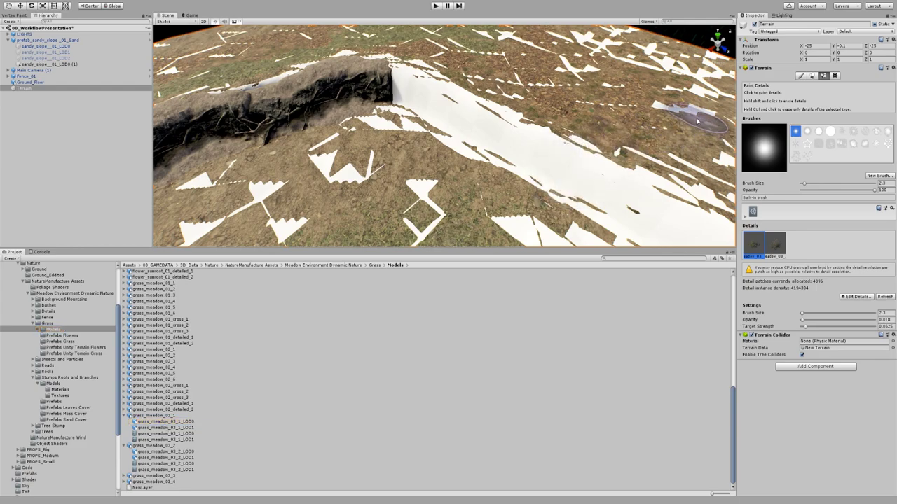
# Paint the first meadow grass detail over the strip of ground between the fence and the slope mesh.
pyautogui.moveTo(610, 138)
pyautogui.keyDown('alt'); pyautogui.mouseDown()
pyautogui.moveTo(560, 135)
pyautogui.moveTo(554, 126)
pyautogui.moveTo(587, 145)
pyautogui.moveTo(636, 128)
pyautogui.moveTo(652, 105)
pyautogui.moveTo(540, 135)
pyautogui.moveTo(504, 107)
pyautogui.moveTo(600, 161)
pyautogui.moveTo(554, 152)
pyautogui.moveTo(567, 110)
pyautogui.moveTo(512, 170)
pyautogui.moveTo(458, 131)
pyautogui.moveTo(515, 181)
pyautogui.moveTo(432, 196)
pyautogui.moveTo(417, 175)
pyautogui.mouseUp(); pyautogui.keyUp('alt')
pyautogui.scroll(2, 560, 159)
pyautogui.moveTo(326, 138)
pyautogui.mouseDown()
pyautogui.moveTo(554, 96)
pyautogui.moveTo(592, 72)
pyautogui.moveTo(439, 80)
pyautogui.moveTo(346, 103)
pyautogui.moveTo(560, 161)
pyautogui.moveTo(620, 194)
pyautogui.moveTo(250, 130)
pyautogui.moveTo(227, 158)
pyautogui.mouseUp()
pyautogui.moveTo(227, 158)
pyautogui.mouseDown(button='middle')
pyautogui.moveTo(446, 145)
pyautogui.moveTo(423, 118)
pyautogui.moveTo(516, 114)
pyautogui.mouseUp(button='middle')
pyautogui.moveTo(417, 133); pyautogui.dragTo(239, 196)
pyautogui.moveTo(238, 196); pyautogui.dragTo(447, 124, button='middle')
pyautogui.moveTo(446, 124); pyautogui.dragTo(286, 170)
pyautogui.moveTo(286, 170); pyautogui.dragTo(484, 94, button='middle')
pyautogui.moveTo(431, 131); pyautogui.dragTo(349, 177)
pyautogui.moveTo(377, 174); pyautogui.dragTo(476, 105, button='middle')
pyautogui.moveTo(430, 131)
pyautogui.keyDown('alt'); pyautogui.mouseDown()
pyautogui.moveTo(416, 176)
pyautogui.moveTo(482, 100)
pyautogui.moveTo(416, 128)
pyautogui.moveTo(478, 105)
pyautogui.mouseUp(); pyautogui.keyUp('alt')
pyautogui.keyDown('alt'); pyautogui.moveTo(366, 160); pyautogui.dragTo(436, 150); pyautogui.keyUp('alt')
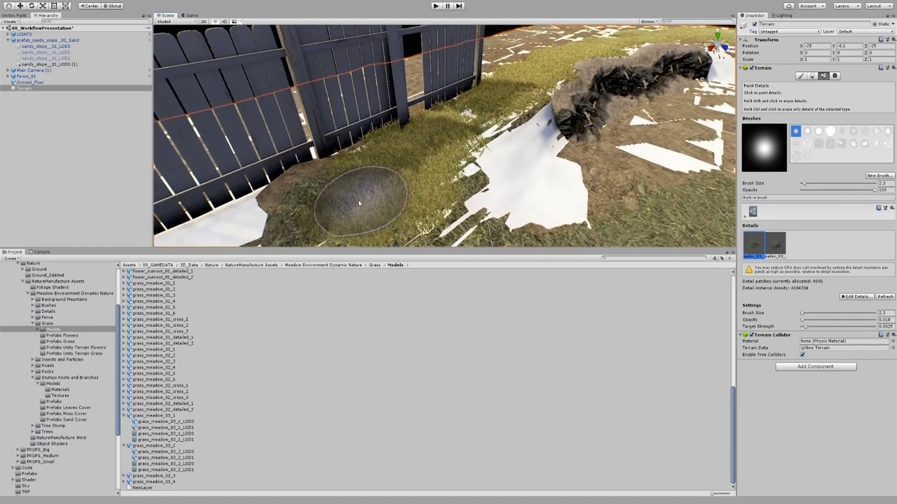
# Extend the painted grass along the front of the fence and onto the green ground beyond it.
pyautogui.moveTo(337, 204)
pyautogui.keyDown('alt'); pyautogui.mouseDown()
pyautogui.moveTo(424, 153)
pyautogui.moveTo(501, 150)
pyautogui.mouseUp(); pyautogui.keyUp('alt')
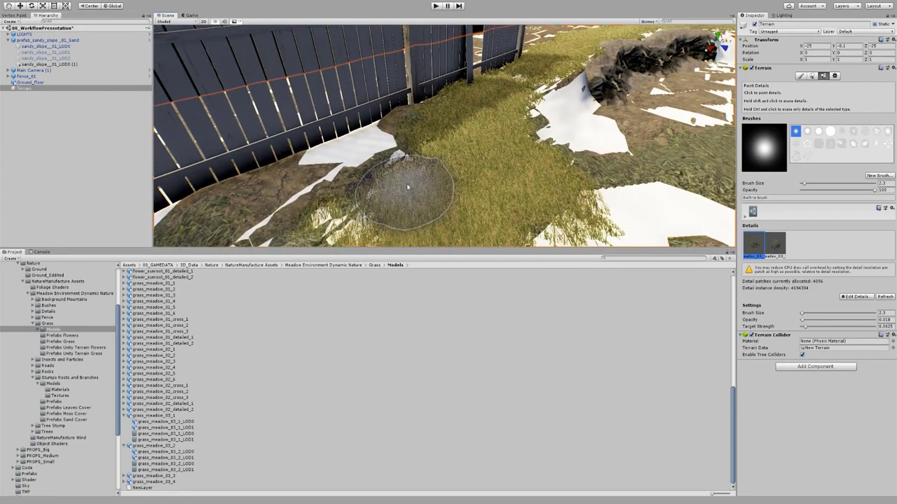
pyautogui.moveTo(410, 181)
pyautogui.keyDown('alt'); pyautogui.mouseDown()
pyautogui.moveTo(467, 149)
pyautogui.moveTo(444, 160)
pyautogui.mouseUp(); pyautogui.keyUp('alt')
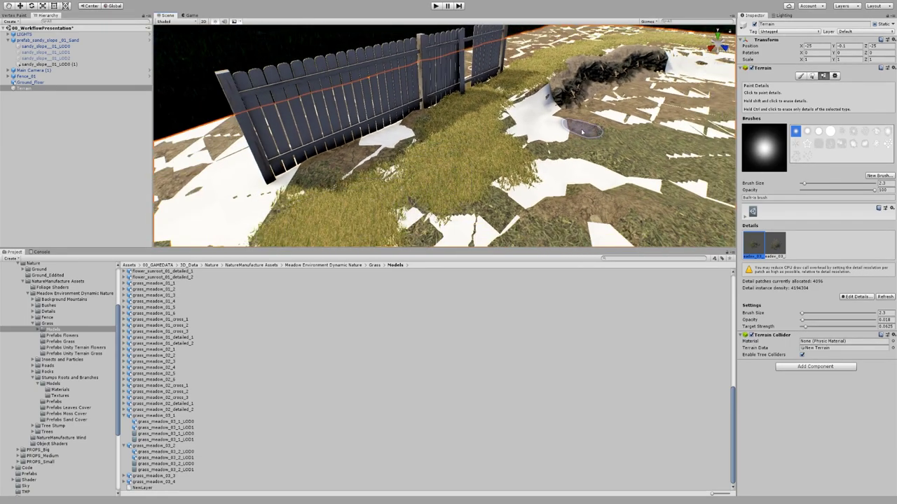
pyautogui.moveTo(652, 160)
pyautogui.keyDown('alt'); pyautogui.mouseDown()
pyautogui.moveTo(566, 141)
pyautogui.moveTo(606, 147)
pyautogui.mouseUp(); pyautogui.keyUp('alt')
pyautogui.keyDown('alt'); pyautogui.moveTo(411, 199); pyautogui.dragTo(458, 128); pyautogui.keyUp('alt')
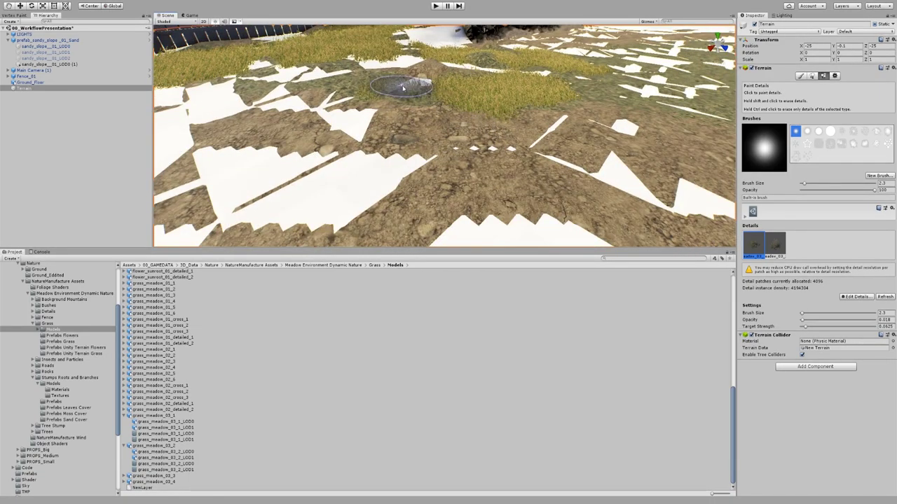
# Paint more meadow grass over the green patches in the middle of the ground, in front of the trench.
pyautogui.keyDown('alt'); pyautogui.moveTo(663, 94); pyautogui.dragTo(562, 146); pyautogui.keyUp('alt')
pyautogui.moveTo(688, 212); pyautogui.dragTo(595, 146, button='middle')
pyautogui.moveTo(594, 145)
pyautogui.keyDown('alt'); pyautogui.mouseDown()
pyautogui.moveTo(550, 145)
pyautogui.moveTo(465, 176)
pyautogui.moveTo(601, 91)
pyautogui.moveTo(653, 105)
pyautogui.moveTo(564, 112)
pyautogui.mouseUp(); pyautogui.keyUp('alt')
pyautogui.scroll(-3, 538, 118)
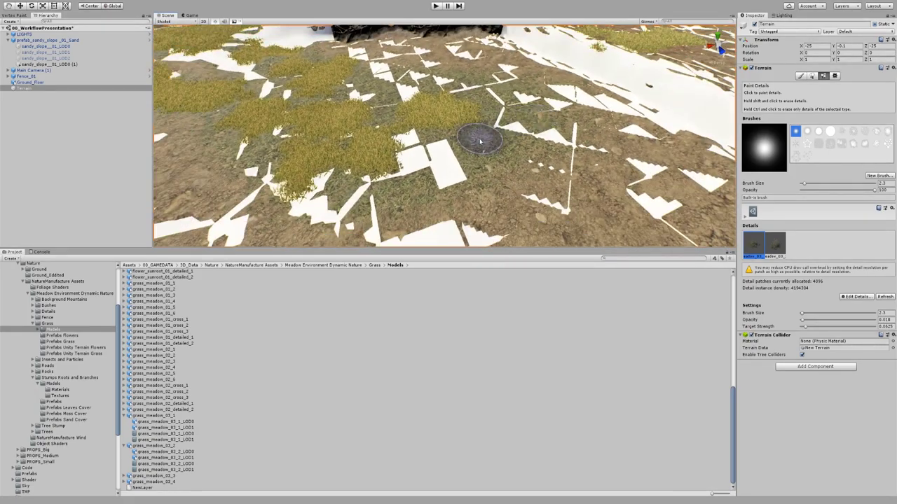
pyautogui.moveTo(480, 142); pyautogui.dragTo(424, 185)
pyautogui.moveTo(376, 96)
pyautogui.keyDown('alt'); pyautogui.mouseDown()
pyautogui.moveTo(537, 152)
pyautogui.moveTo(566, 152)
pyautogui.mouseUp(); pyautogui.keyUp('alt')
# Turn off Draw in the Basic Terrain settings and inspect the grass on the Ground_Floor mesh.
pyautogui.click(834, 77)
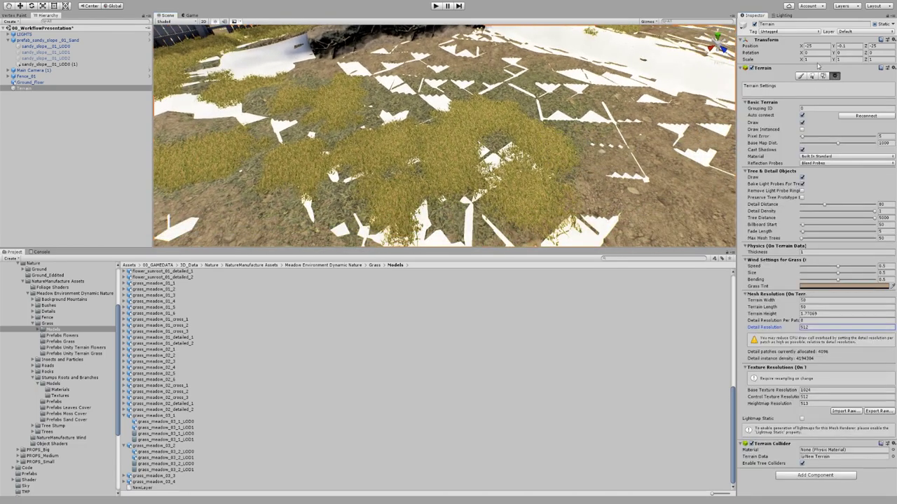
pyautogui.click(802, 123)
pyautogui.scroll(5, 631, 133)
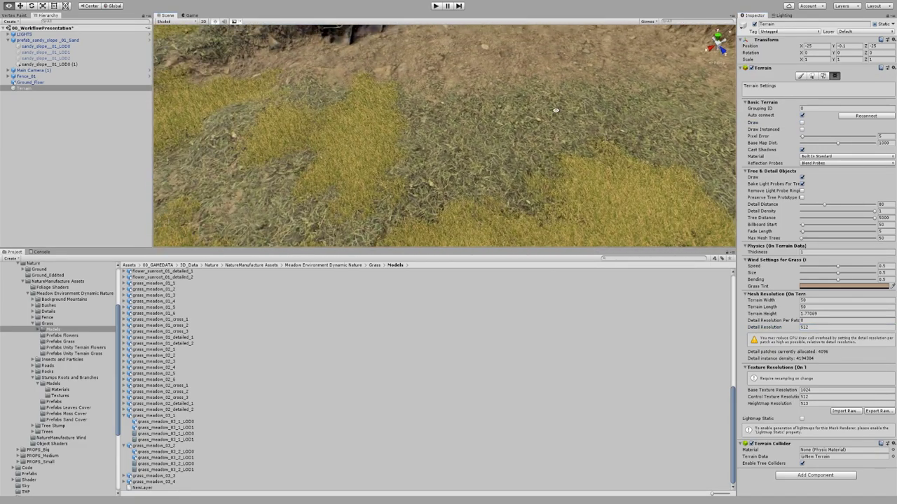
pyautogui.keyDown('alt'); pyautogui.moveTo(557, 111); pyautogui.dragTo(610, 103); pyautogui.keyUp('alt')
pyautogui.keyDown('alt'); pyautogui.moveTo(531, 108); pyautogui.dragTo(575, 133); pyautogui.keyUp('alt')
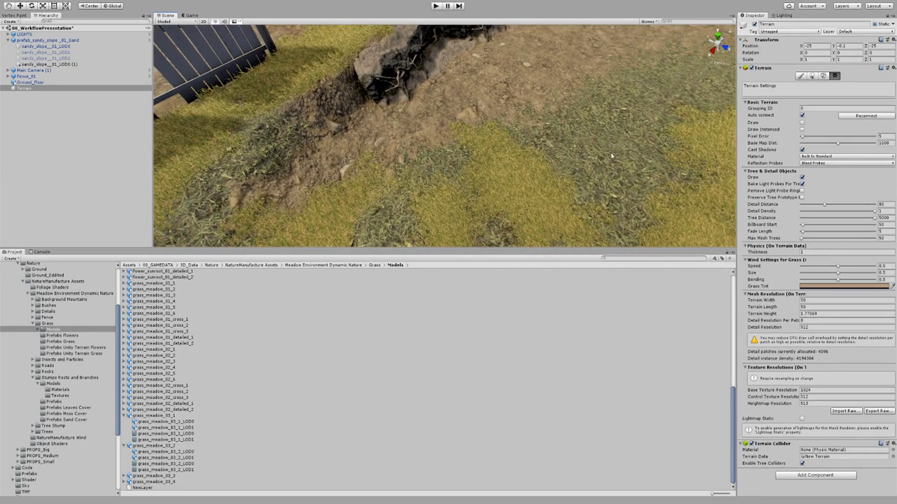
# Paint more of the first meadow grass detail over the bare green ground in front of the trench.
pyautogui.click(823, 76)
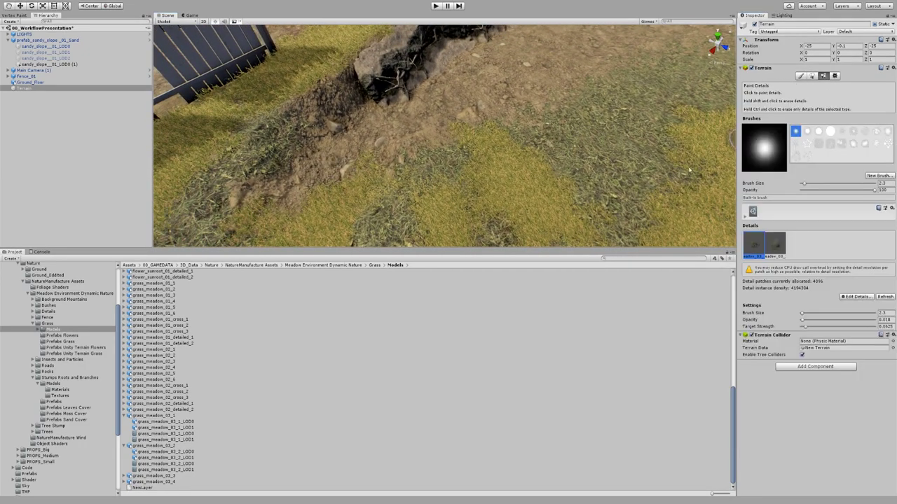
pyautogui.moveTo(641, 126)
pyautogui.mouseDown()
pyautogui.moveTo(668, 145)
pyautogui.moveTo(677, 84)
pyautogui.mouseUp()
pyautogui.moveTo(678, 86); pyautogui.dragTo(550, 101, button='middle')
pyautogui.click(564, 102)
pyautogui.scroll(-2, 550, 131)
pyautogui.keyDown('alt'); pyautogui.moveTo(551, 132); pyautogui.dragTo(609, 81); pyautogui.keyUp('alt')
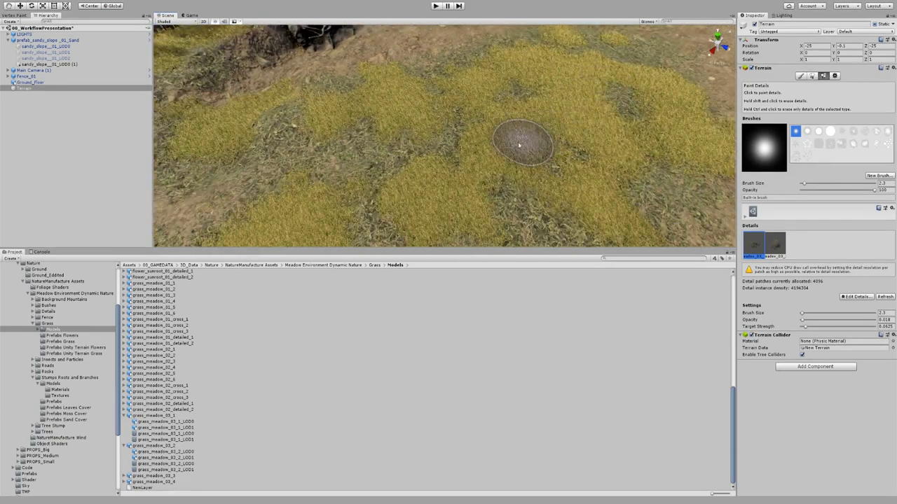
pyautogui.keyDown('alt'); pyautogui.moveTo(521, 143); pyautogui.dragTo(429, 144); pyautogui.keyUp('alt')
pyautogui.moveTo(547, 127)
pyautogui.keyDown('alt'); pyautogui.mouseDown()
pyautogui.moveTo(550, 108)
pyautogui.moveTo(539, 120)
pyautogui.moveTo(460, 126)
pyautogui.moveTo(565, 148)
pyautogui.moveTo(536, 100)
pyautogui.moveTo(582, 145)
pyautogui.moveTo(559, 186)
pyautogui.moveTo(493, 176)
pyautogui.moveTo(527, 128)
pyautogui.moveTo(570, 162)
pyautogui.moveTo(653, 139)
pyautogui.mouseUp(); pyautogui.keyUp('alt')
# Paint patches of the second, taller meadow grass detail among the existing grass in front of the trench.
pyautogui.click(775, 244)
pyautogui.scroll(3, 510, 150)
pyautogui.moveTo(511, 150); pyautogui.dragTo(564, 108, button='middle')
pyautogui.moveTo(589, 160); pyautogui.dragTo(642, 121, button='middle')
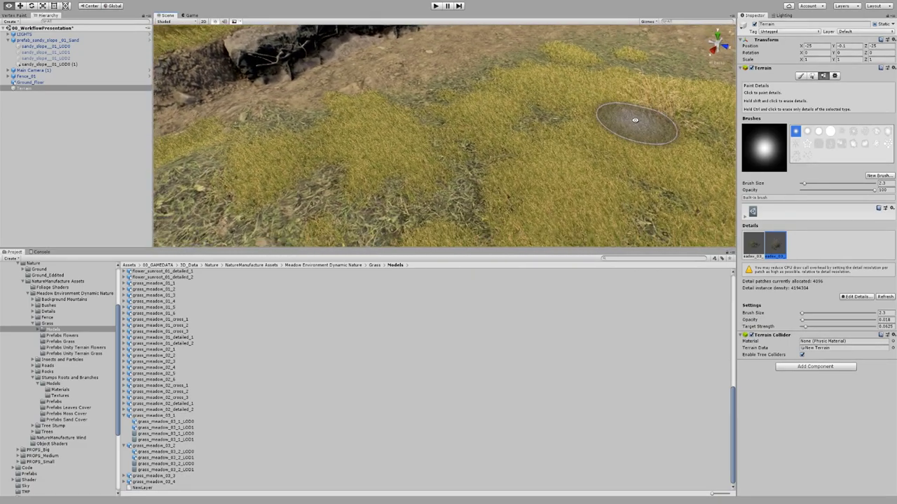
pyautogui.moveTo(495, 171); pyautogui.dragTo(542, 143, button='middle')
pyautogui.scroll(3, 542, 143)
pyautogui.moveTo(505, 152); pyautogui.dragTo(330, 176)
pyautogui.moveTo(329, 176); pyautogui.dragTo(448, 144, button='middle')
pyautogui.moveTo(413, 181)
pyautogui.mouseDown()
pyautogui.moveTo(486, 130)
pyautogui.moveTo(539, 126)
pyautogui.moveTo(565, 140)
pyautogui.moveTo(482, 151)
pyautogui.moveTo(592, 136)
pyautogui.mouseUp()
pyautogui.moveTo(548, 132); pyautogui.dragTo(574, 139, button='middle')
# Reduce the terrain's Detail Density to 0.411.
pyautogui.click(835, 75)
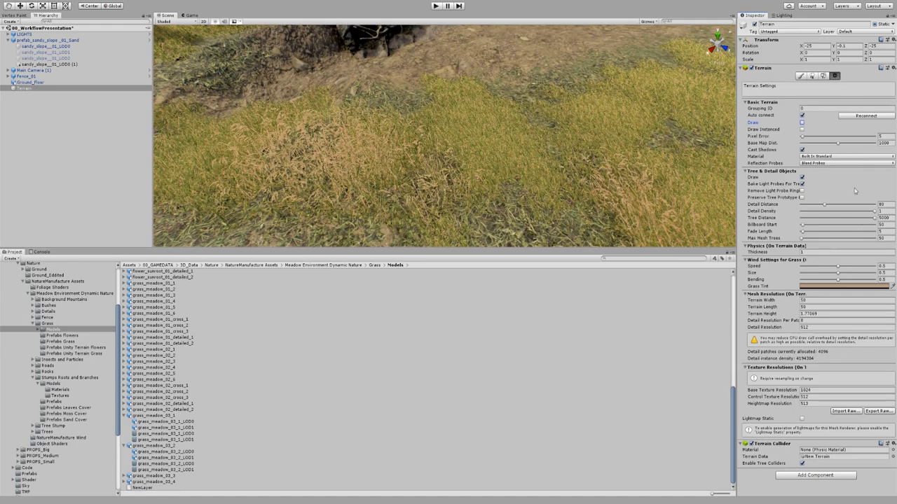
pyautogui.moveTo(864, 214); pyautogui.dragTo(829, 218)
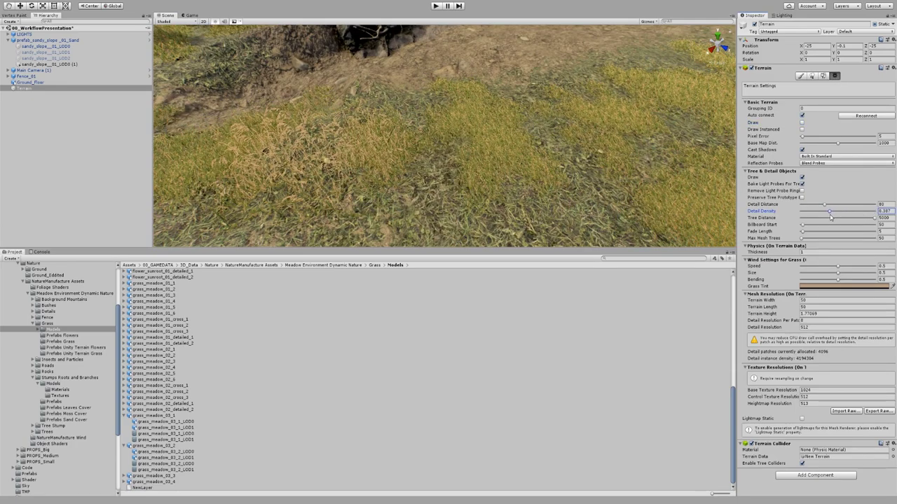
pyautogui.moveTo(830, 215); pyautogui.dragTo(832, 215)
# Examine the thinned grass around the trench, from a wide overview down to close range at the patch edges.
pyautogui.keyDown('alt'); pyautogui.moveTo(571, 132); pyautogui.dragTo(500, 135); pyautogui.keyUp('alt')
pyautogui.moveTo(500, 134); pyautogui.dragTo(520, 157, button='right')
pyautogui.keyDown('alt'); pyautogui.moveTo(553, 93); pyautogui.dragTo(476, 138); pyautogui.keyUp('alt')
pyautogui.keyDown('alt'); pyautogui.moveTo(445, 78); pyautogui.dragTo(441, 79); pyautogui.keyUp('alt')
pyautogui.keyDown('alt'); pyautogui.moveTo(494, 180); pyautogui.dragTo(553, 136); pyautogui.keyUp('alt')
pyautogui.moveTo(540, 121); pyautogui.dragTo(514, 187, button='middle')
pyautogui.scroll(10, 515, 188)
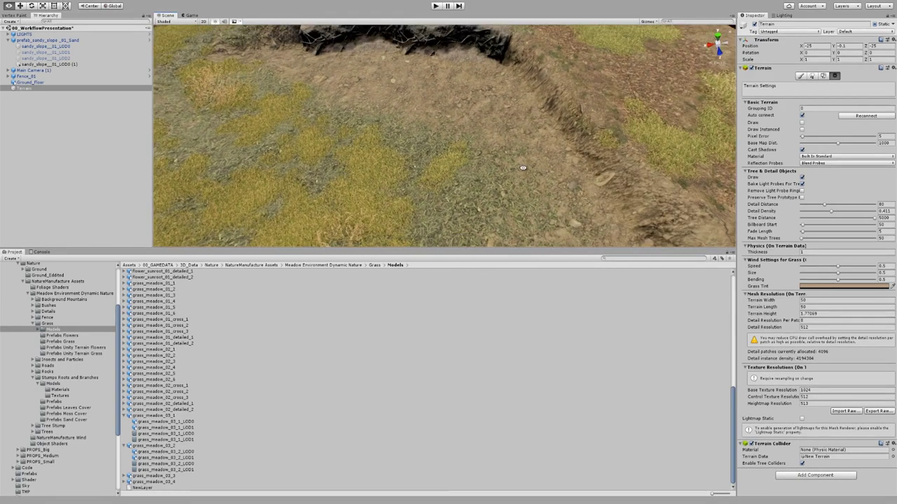
pyautogui.moveTo(523, 168)
pyautogui.keyDown('alt'); pyautogui.mouseDown()
pyautogui.moveTo(520, 145)
pyautogui.moveTo(531, 166)
pyautogui.mouseUp(); pyautogui.keyUp('alt')
pyautogui.keyDown('alt'); pyautogui.moveTo(608, 183); pyautogui.dragTo(631, 161); pyautogui.keyUp('alt')
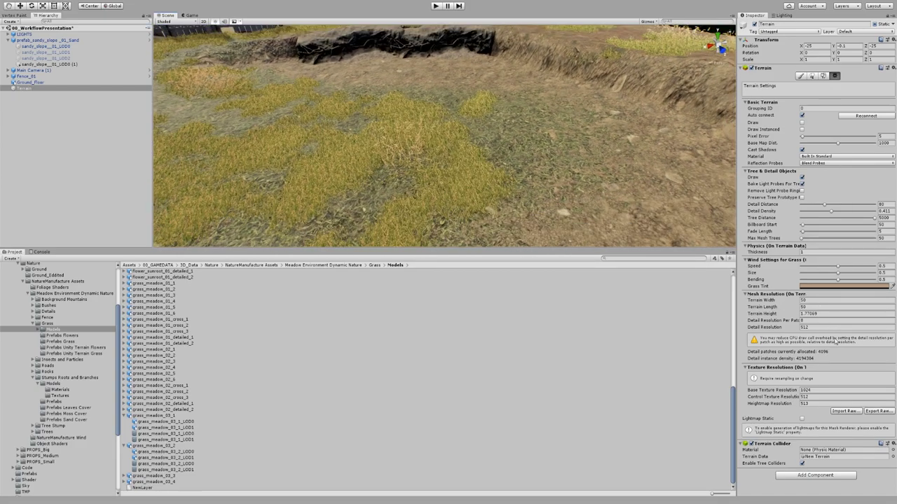
pyautogui.scroll(2, 609, 206)
pyautogui.scroll(4, 607, 203)
pyautogui.scroll(2, 567, 158)
pyautogui.keyDown('alt'); pyautogui.moveTo(573, 153); pyautogui.dragTo(558, 170); pyautogui.keyUp('alt')
pyautogui.scroll(3, 526, 138)
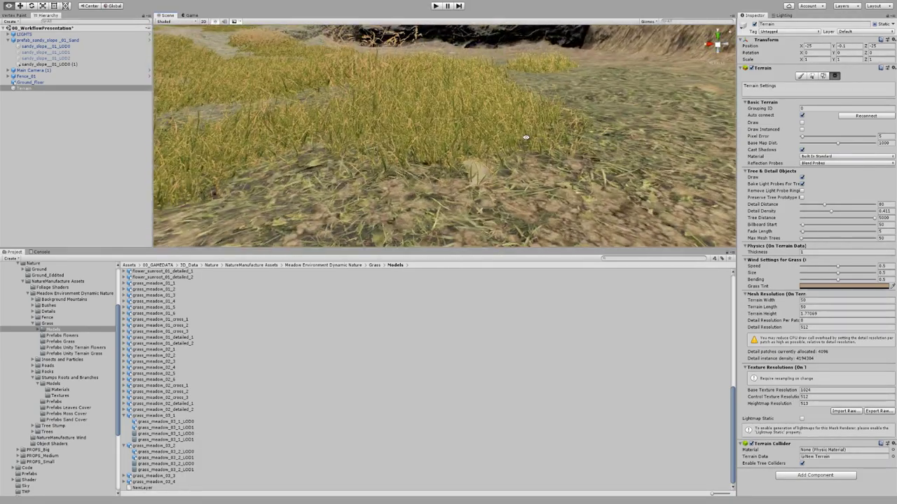
pyautogui.scroll(-3, 503, 153)
pyautogui.scroll(-4, 559, 170)
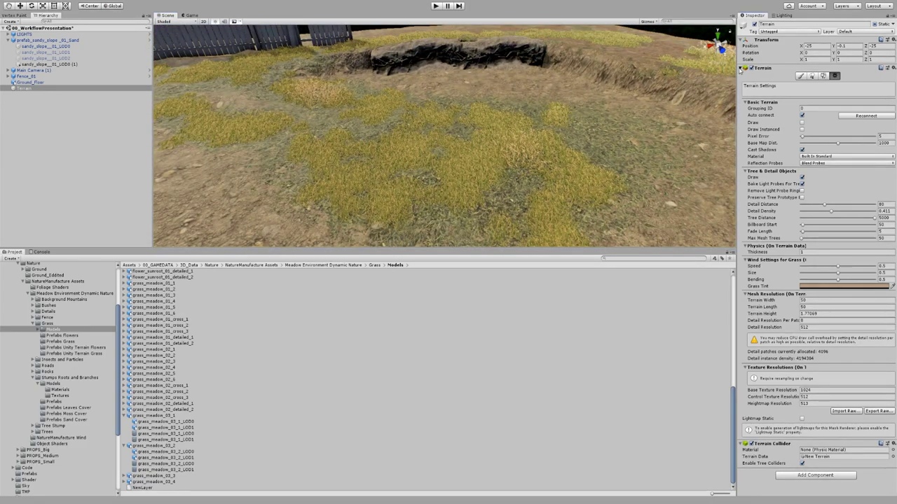
# Attach the Grass Manager script to the Terrain object and look through its two grass prototypes.
pyautogui.click(745, 68)
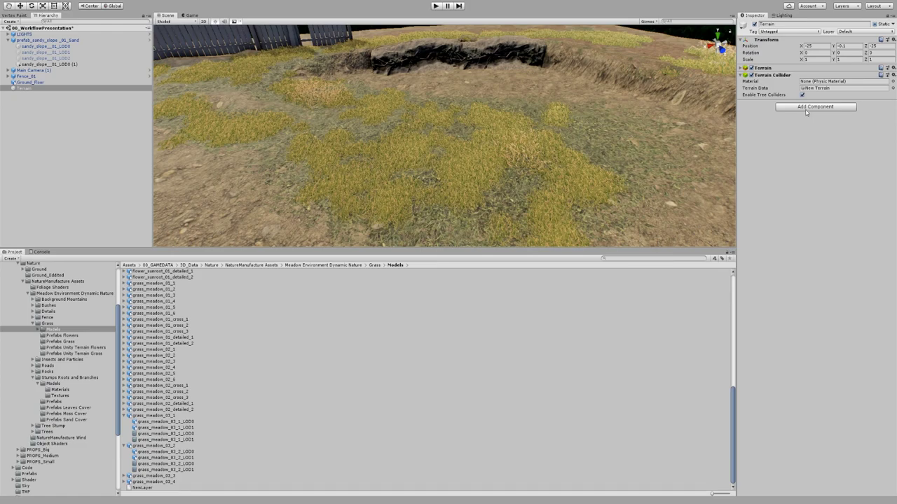
pyautogui.hotkey('ctrl', 'z')
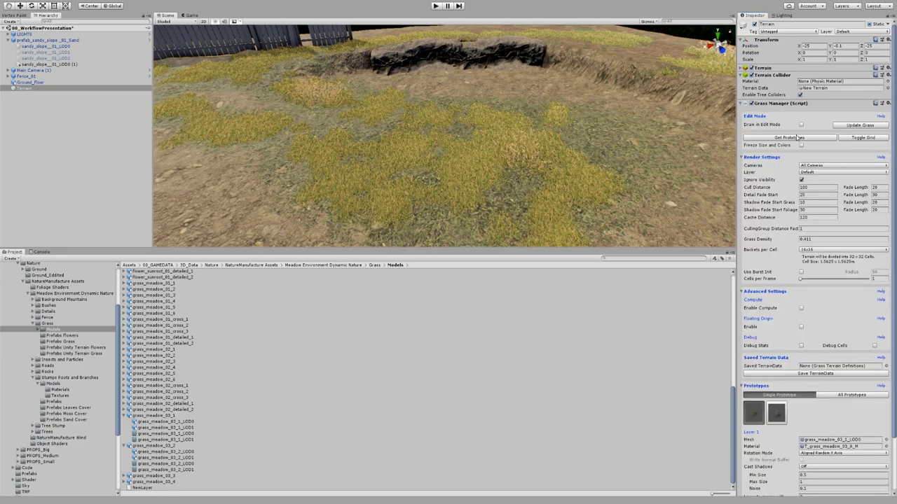
pyautogui.click(845, 126)
pyautogui.scroll(-3, 813, 340)
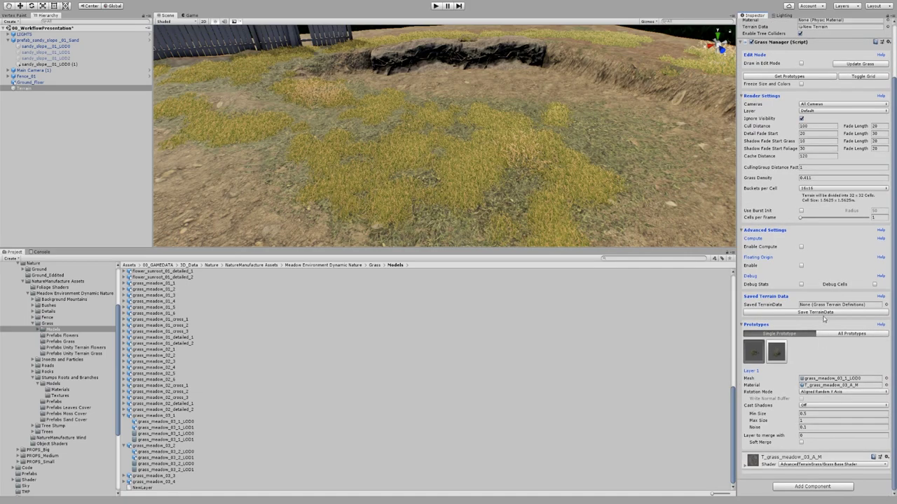
pyautogui.click(760, 353)
pyautogui.click(776, 353)
# Preview the Grass Manager result by turning Draw in Edit Mode on, and turn it off again.
pyautogui.scroll(3, 802, 212)
pyautogui.click(801, 108)
pyautogui.moveTo(597, 121); pyautogui.dragTo(613, 131, button='right')
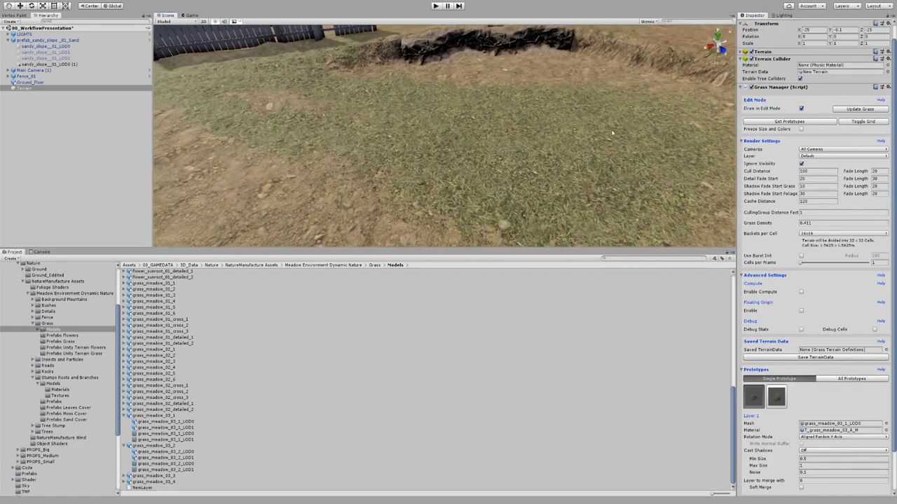
pyautogui.click(802, 110)
# Inspect the painted grass patches between the fence and the trench from several angles and distances.
pyautogui.moveTo(593, 138)
pyautogui.mouseDown(button='right')
pyautogui.moveTo(537, 144)
pyautogui.moveTo(541, 124)
pyautogui.mouseUp(button='right')
pyautogui.scroll(-3, 575, 157)
pyautogui.moveTo(573, 157); pyautogui.dragTo(578, 158, button='right')
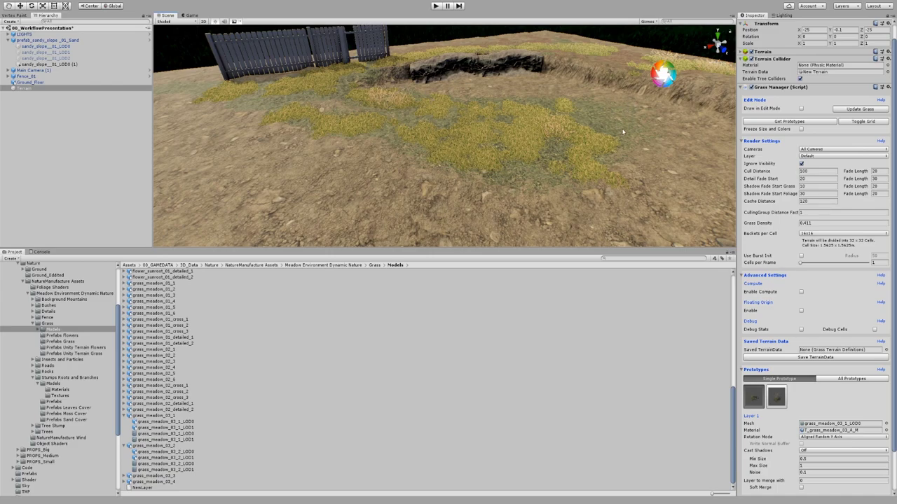
pyautogui.keyDown('alt'); pyautogui.moveTo(618, 121); pyautogui.dragTo(608, 138); pyautogui.keyUp('alt')
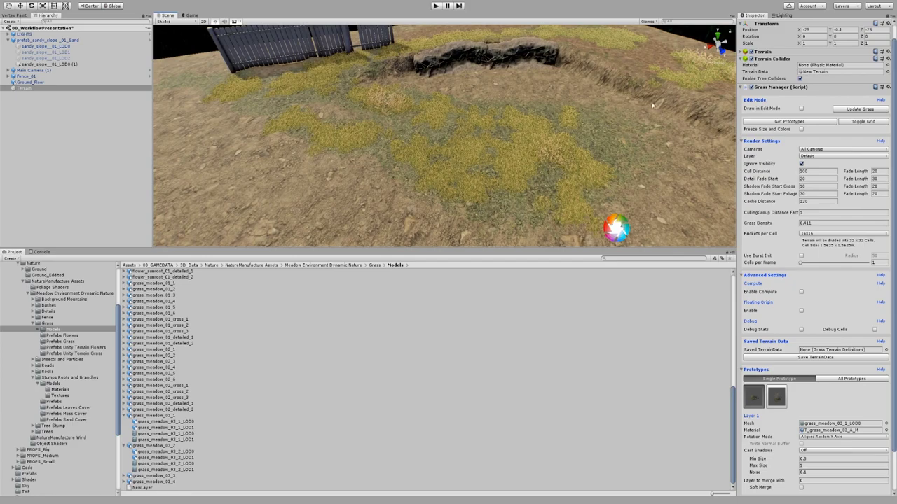
pyautogui.keyDown('alt'); pyautogui.moveTo(546, 128); pyautogui.dragTo(632, 93); pyautogui.keyUp('alt')
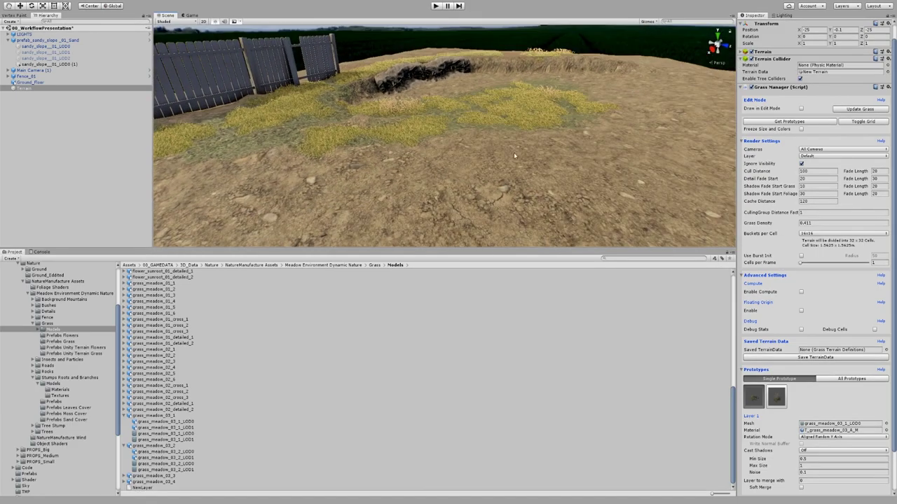
pyautogui.keyDown('alt'); pyautogui.moveTo(576, 98); pyautogui.dragTo(549, 141); pyautogui.keyUp('alt')
pyautogui.moveTo(548, 141); pyautogui.dragTo(557, 152, button='middle')
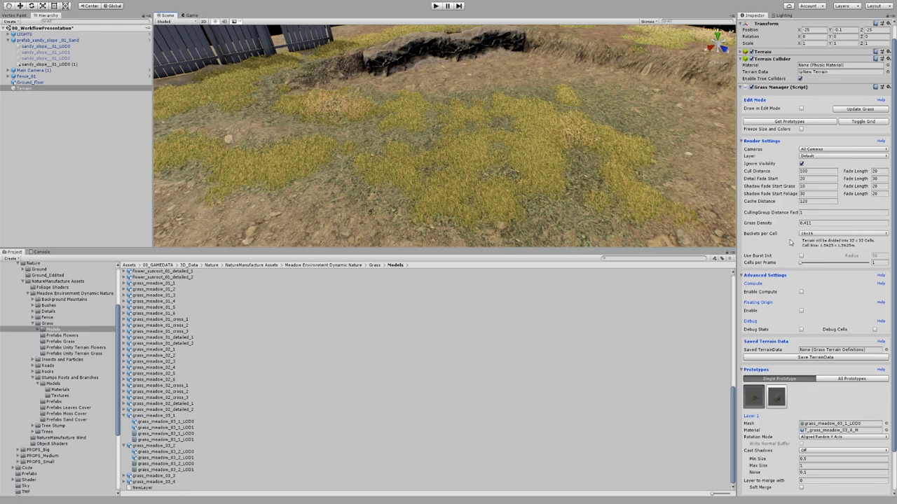
pyautogui.keyDown('alt'); pyautogui.moveTo(625, 167); pyautogui.dragTo(569, 160); pyautogui.keyUp('alt')
pyautogui.keyDown('alt'); pyautogui.moveTo(601, 185); pyautogui.dragTo(539, 161); pyautogui.keyUp('alt')
pyautogui.moveTo(538, 160); pyautogui.dragTo(568, 173, button='right')
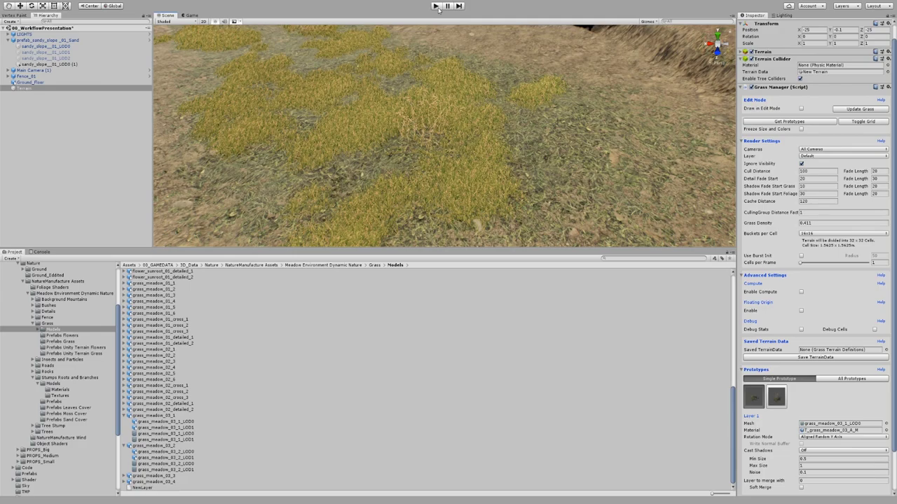
# Run the scene briefly in Play mode to check the grass, stop it, and examine the Main Camera's components.
pyautogui.click(436, 6)
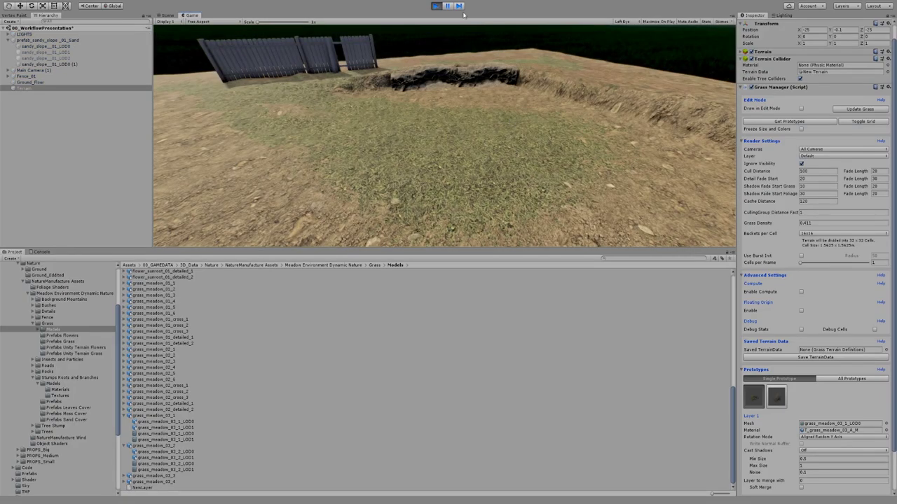
pyautogui.click(437, 7)
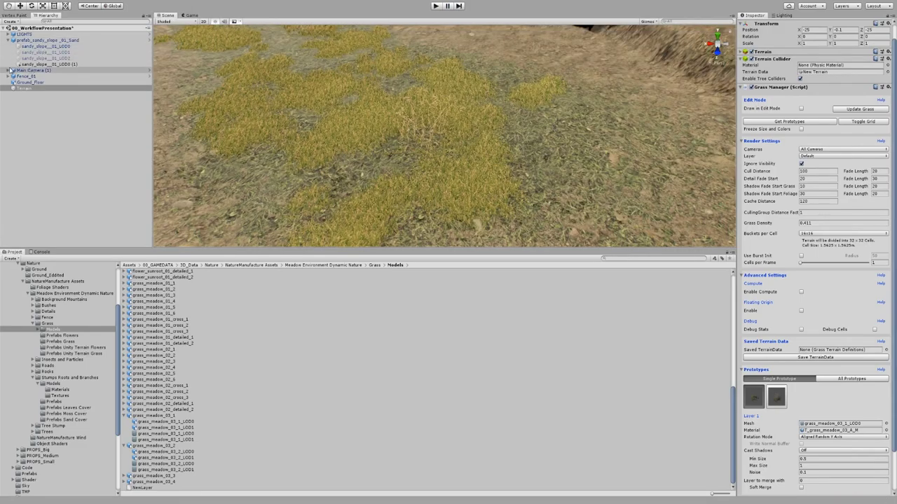
pyautogui.click(20, 70)
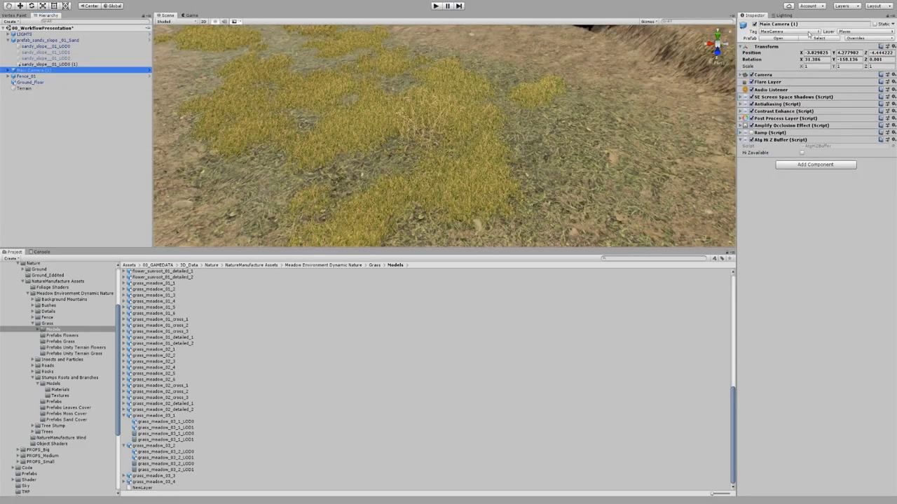
pyautogui.click(801, 74)
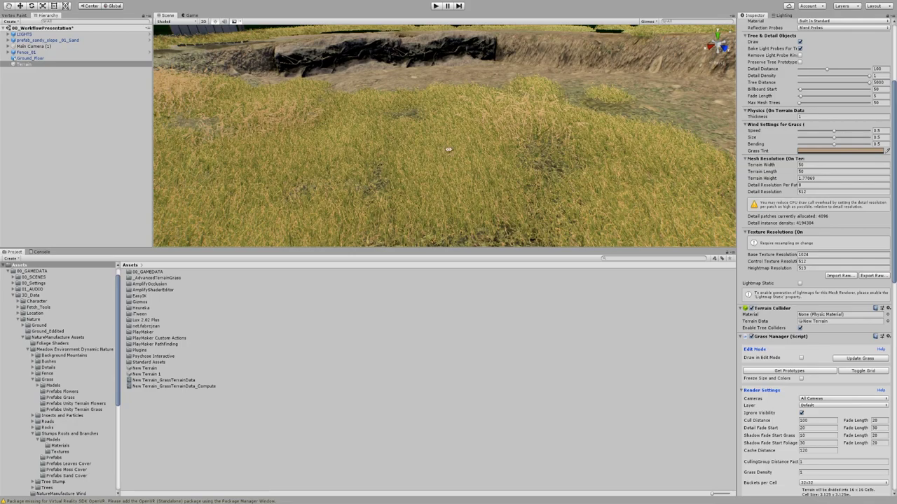
# Review the terrain's detail and resolution settings and the Grass Manager's render and compute settings.
pyautogui.moveTo(448, 152); pyautogui.dragTo(437, 156, button='right')
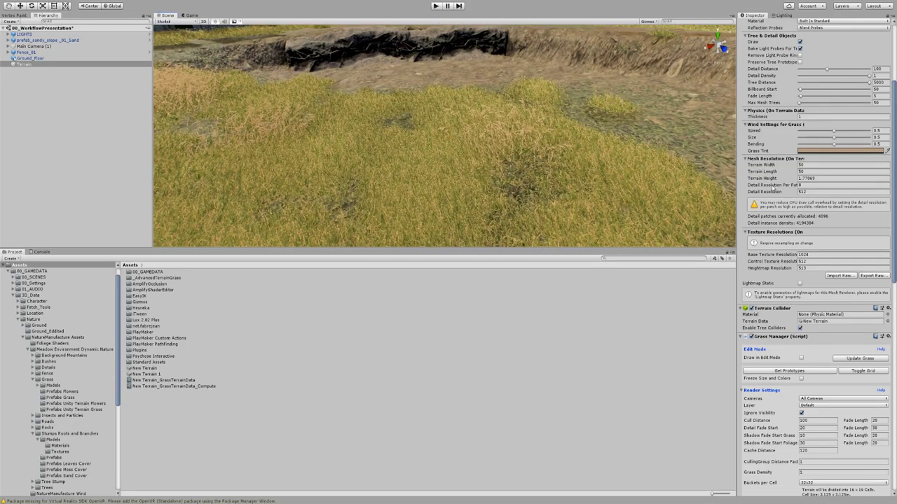
pyautogui.scroll(5, 794, 193)
pyautogui.scroll(-3, 794, 196)
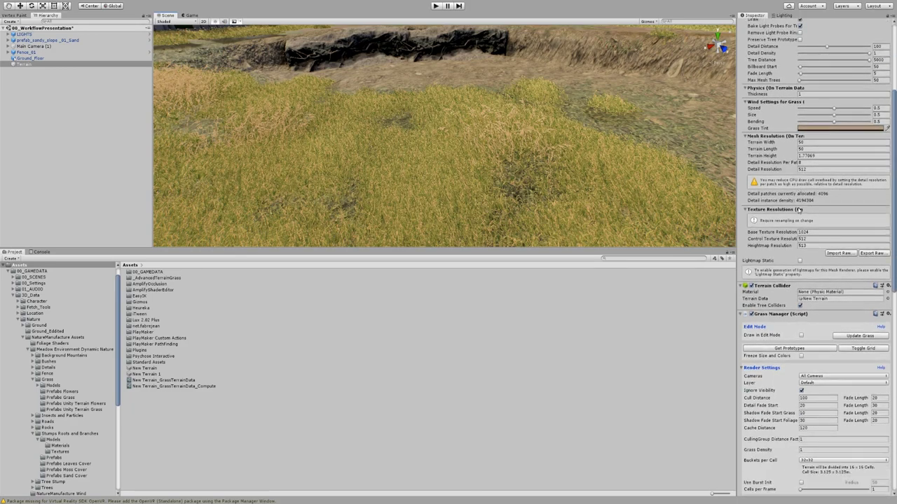
pyautogui.scroll(-5, 808, 251)
pyautogui.scroll(-2, 808, 252)
pyautogui.scroll(2, 809, 246)
pyautogui.scroll(2, 813, 228)
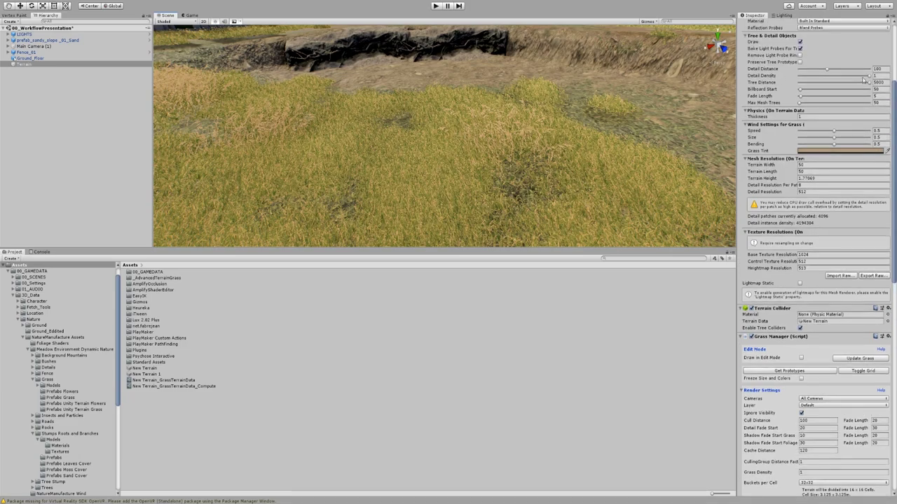
pyautogui.moveTo(869, 76)
pyautogui.mouseDown()
pyautogui.moveTo(815, 77)
pyautogui.moveTo(872, 82)
pyautogui.mouseUp()
pyautogui.scroll(-1, 815, 372)
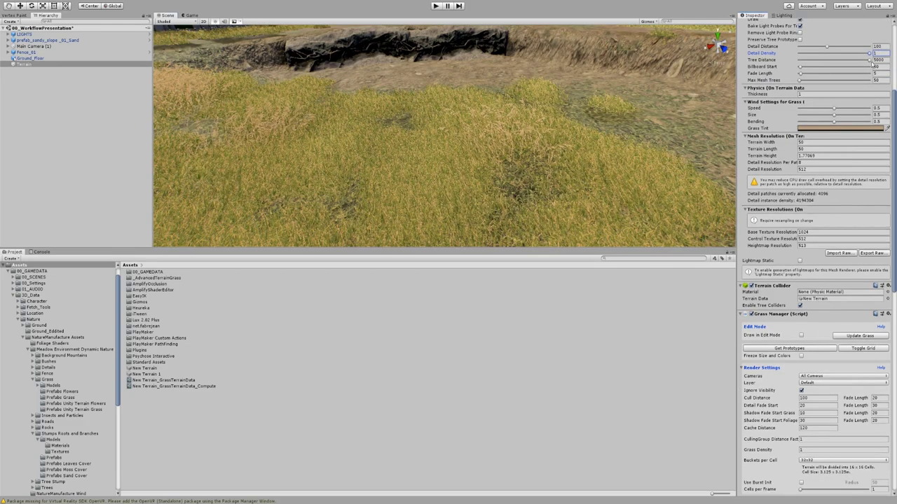
pyautogui.scroll(-3, 824, 357)
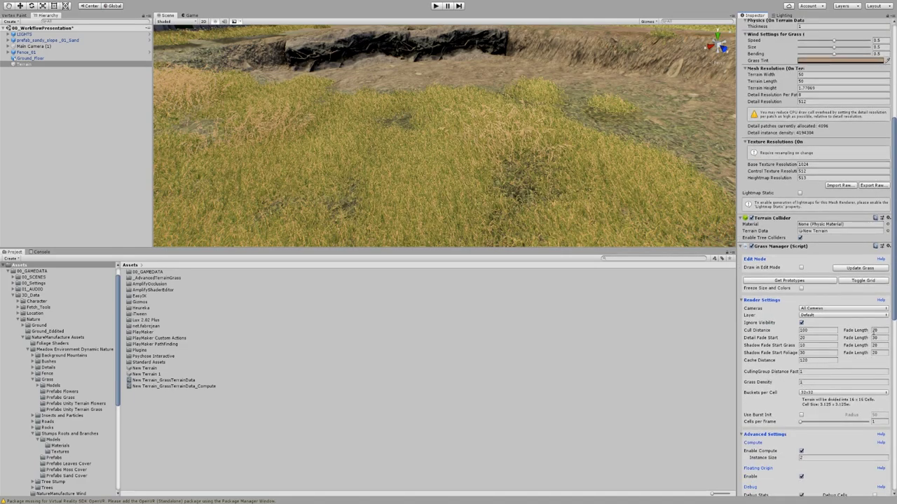
# Run the scene in Play mode and compare the grass in the Scene and Game views.
pyautogui.click(434, 6)
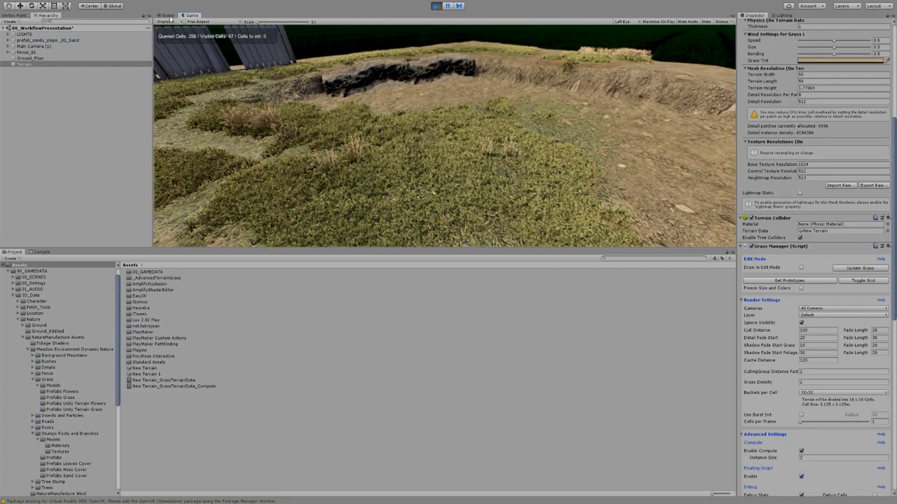
pyautogui.click(166, 15)
pyautogui.moveTo(464, 176); pyautogui.dragTo(499, 153, button='right')
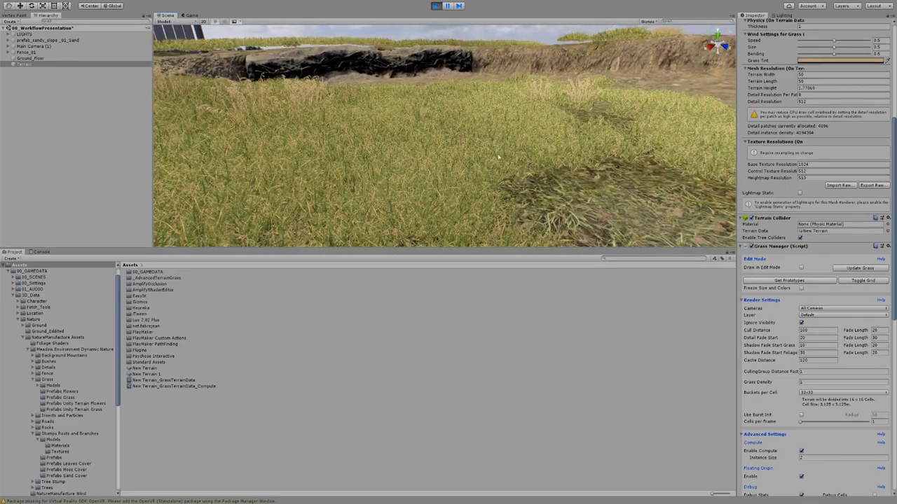
pyautogui.click(189, 14)
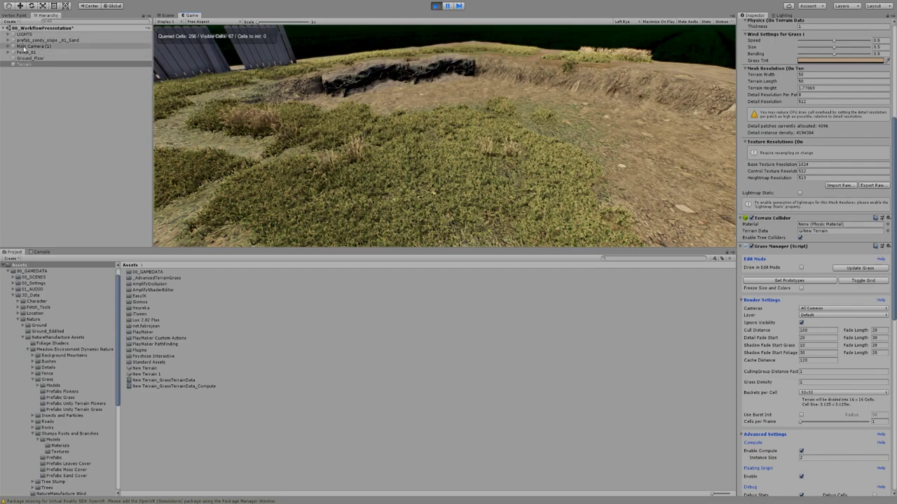
# Lower the Main Camera to about Y 2.086 during Play mode for a closer look at the grass.
pyautogui.click(30, 46)
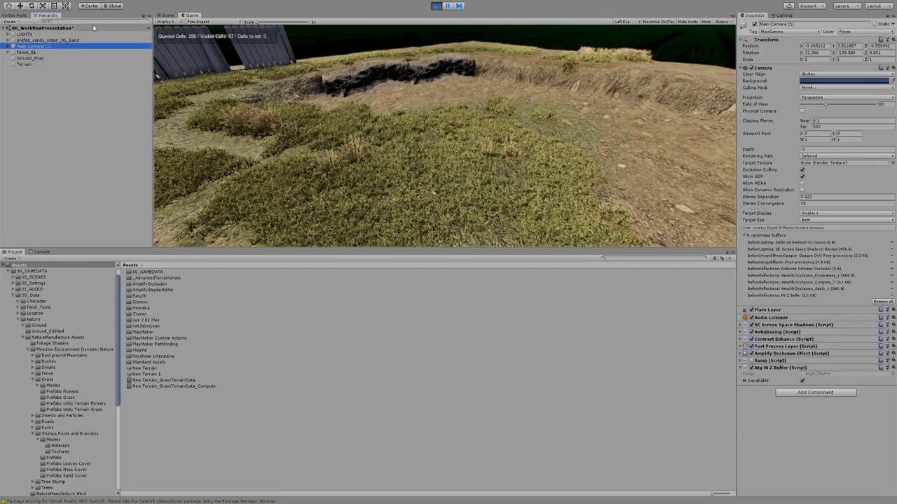
pyautogui.click(167, 15)
pyautogui.press('f')
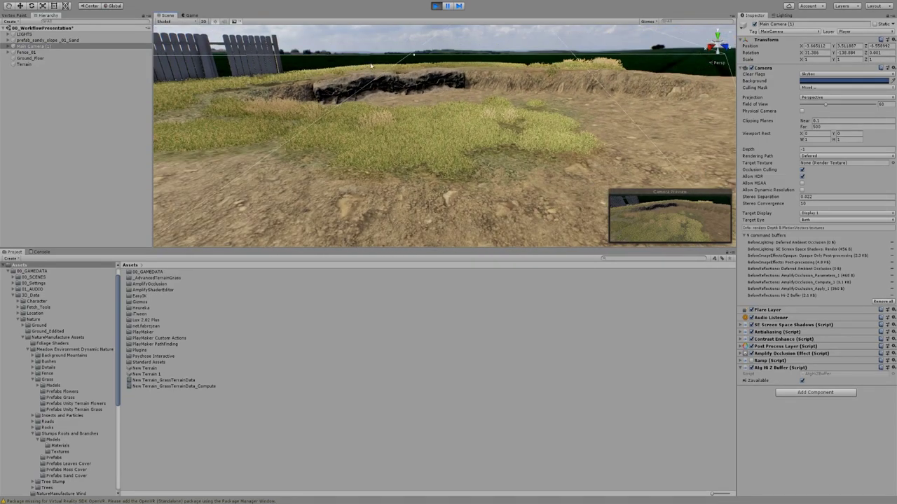
pyautogui.press('w')
pyautogui.moveTo(445, 56); pyautogui.dragTo(445, 62, button='middle')
pyautogui.moveTo(444, 57); pyautogui.dragTo(444, 151)
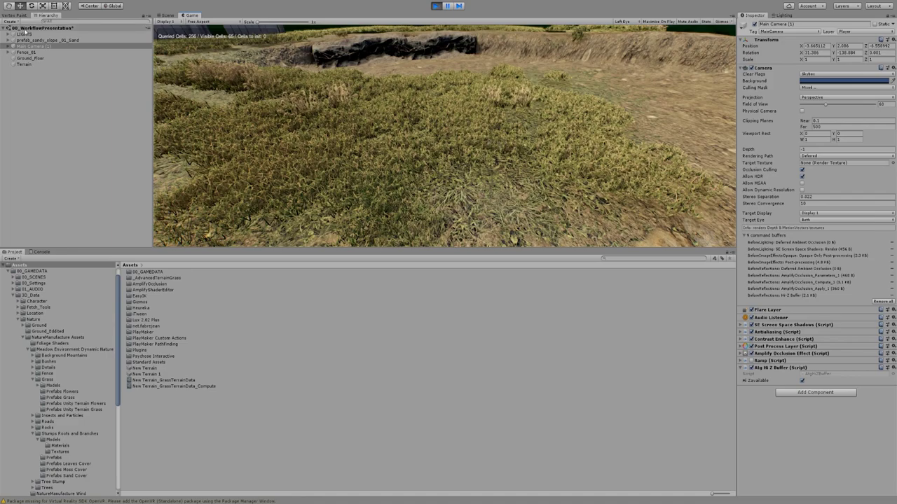
# Rotate the LIGHTS object around Y to about -170 to test the grass lighting, and stop Play mode.
pyautogui.click(25, 35)
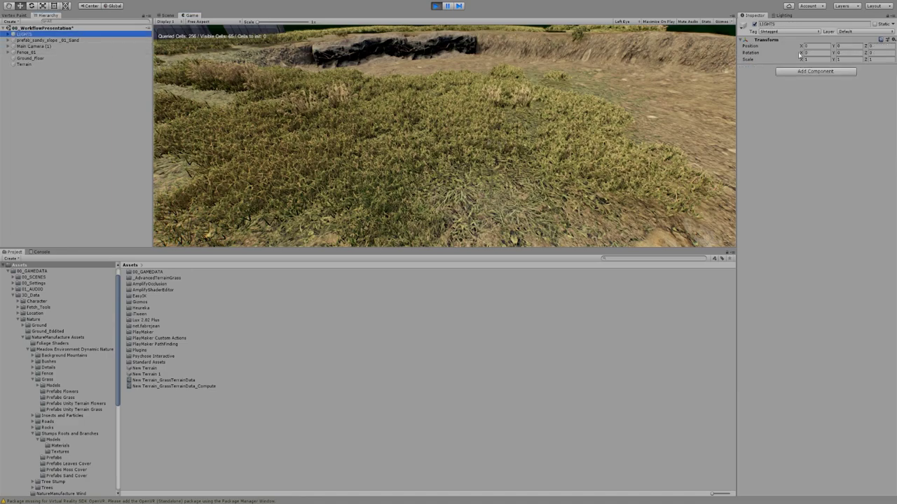
pyautogui.moveTo(834, 54); pyautogui.dragTo(487, 181)
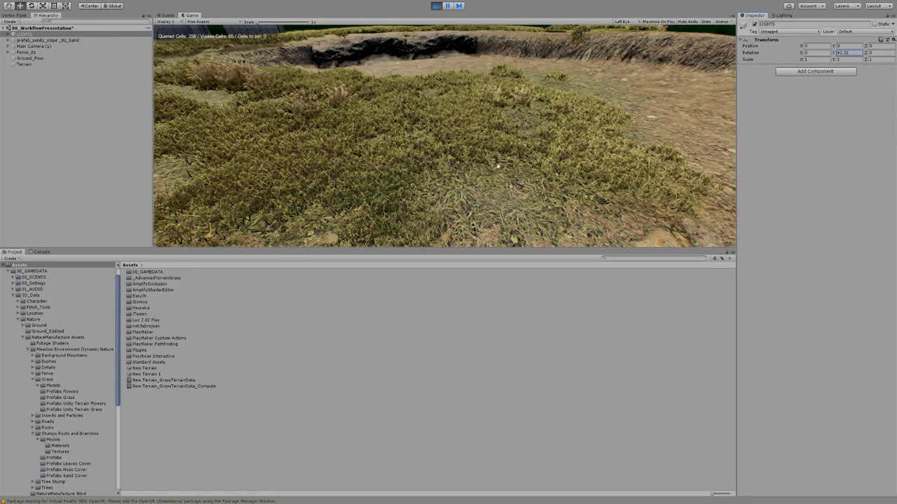
pyautogui.moveTo(834, 54); pyautogui.dragTo(6, 501)
pyautogui.moveTo(176, 49); pyautogui.dragTo(383, 277)
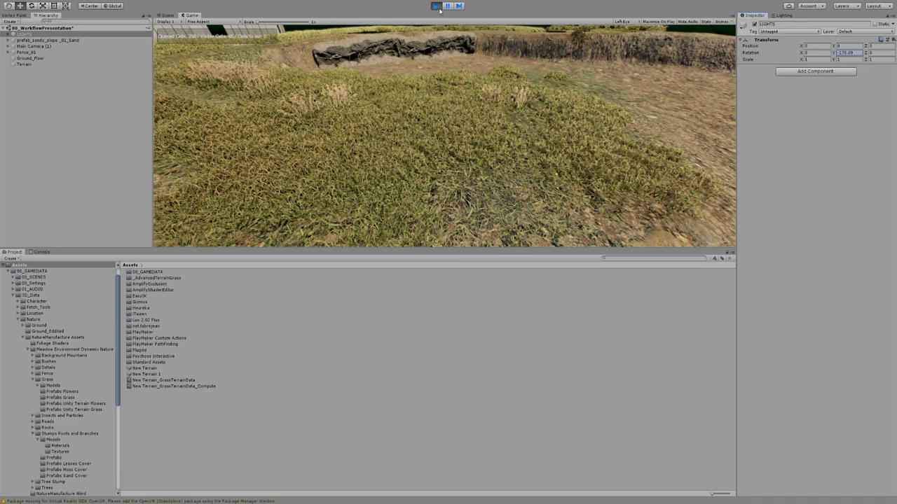
pyautogui.click(436, 6)
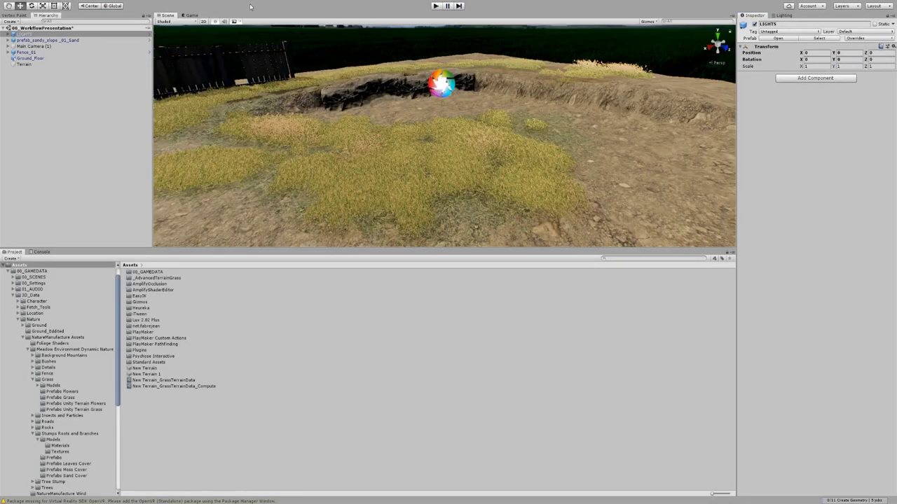
pyautogui.keyDown('alt'); pyautogui.moveTo(497, 136); pyautogui.dragTo(453, 191); pyautogui.keyUp('alt')
pyautogui.keyDown('alt'); pyautogui.moveTo(425, 155); pyautogui.dragTo(554, 153); pyautogui.keyUp('alt')
pyautogui.moveTo(554, 153); pyautogui.dragTo(566, 178, button='right')
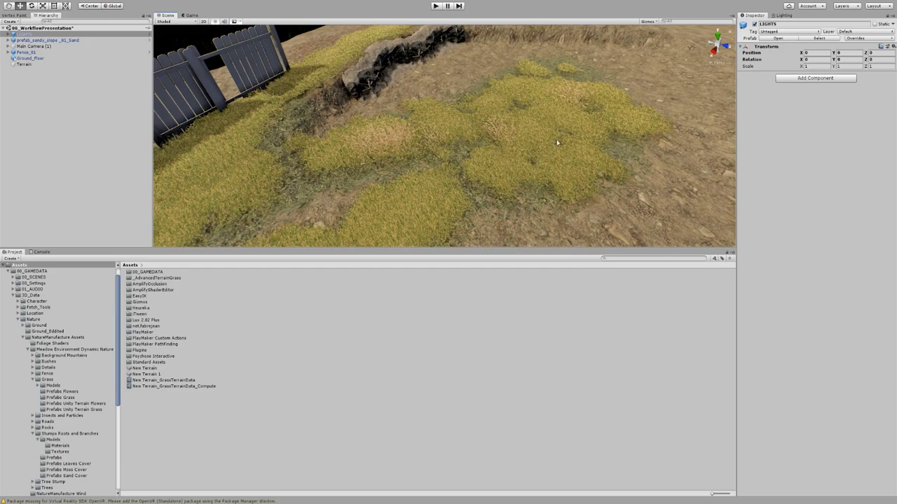